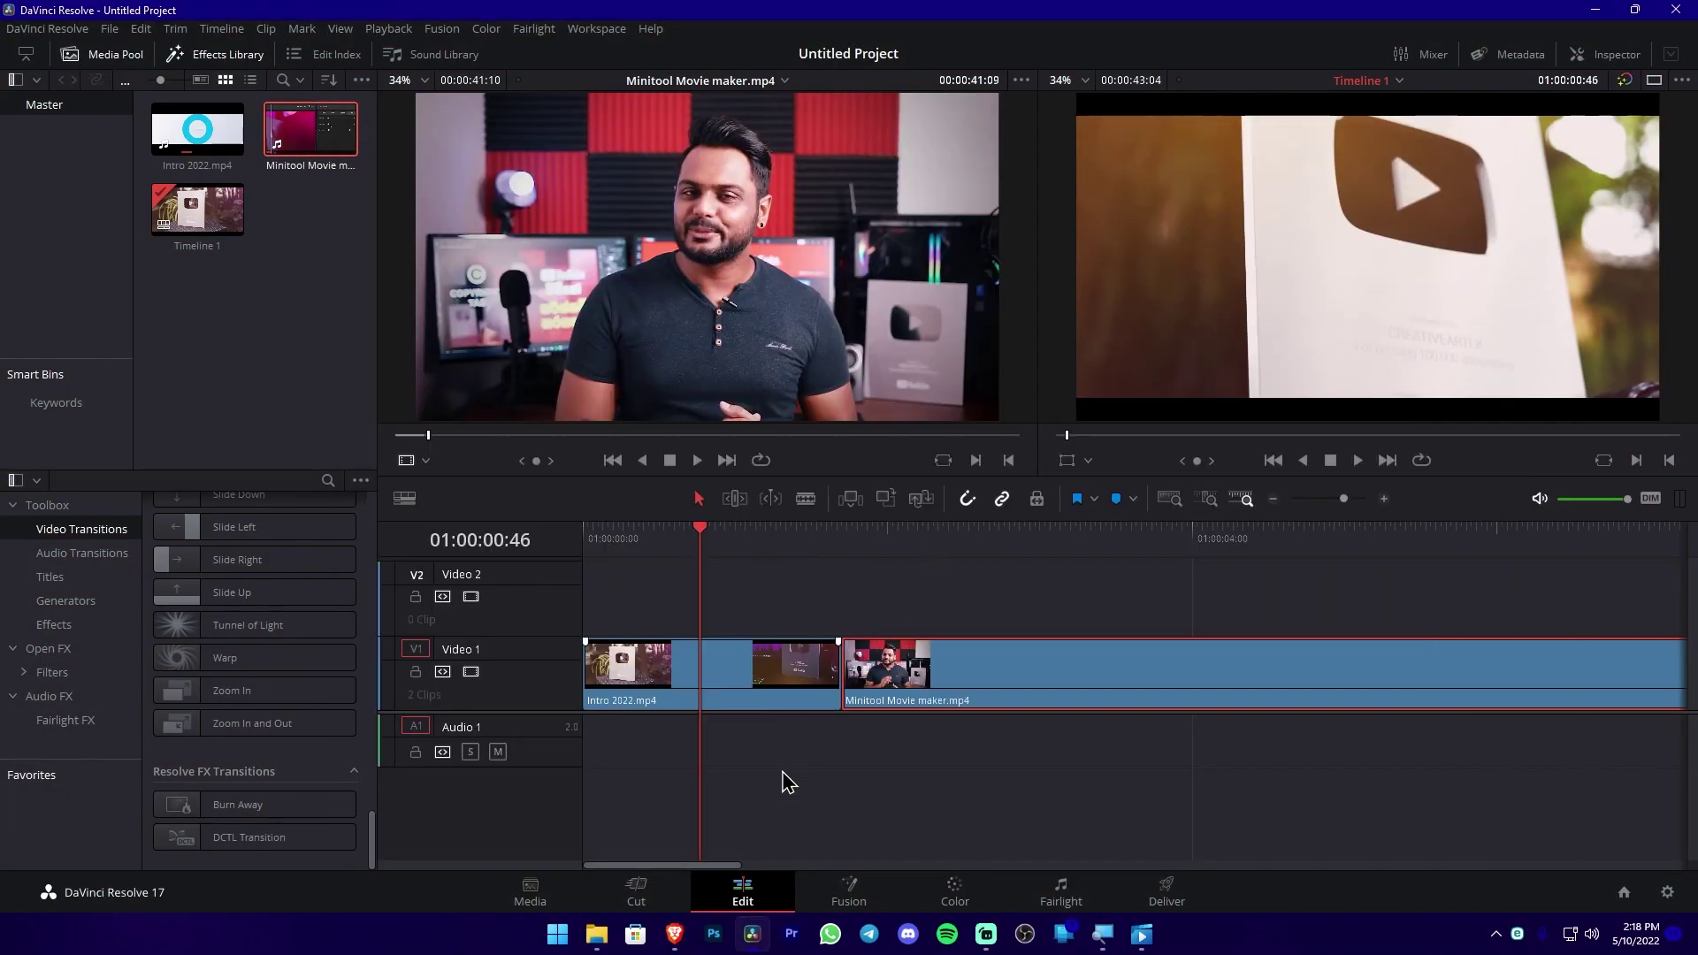
Open Downloads beside Resolve's timeline and launch the JW - Seamless Transition Pro.drfx bundle
left_click(597, 934)
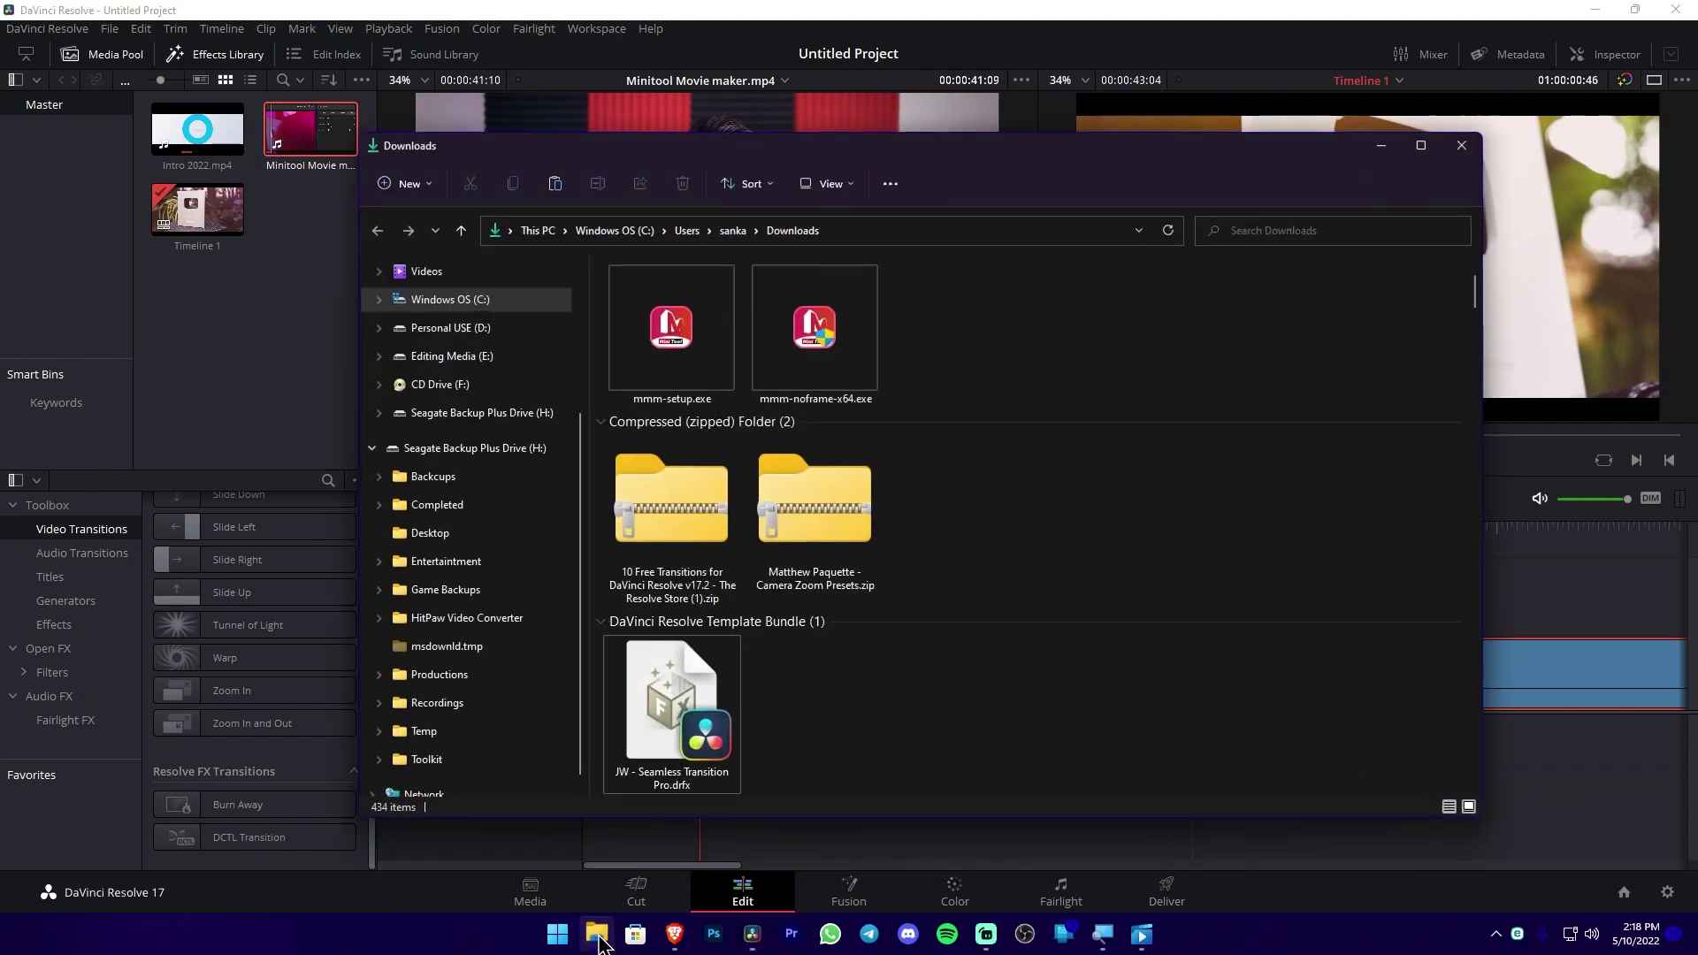
left_click_drag(977, 168, 929, 138)
left_click_drag(939, 682, 685, 717)
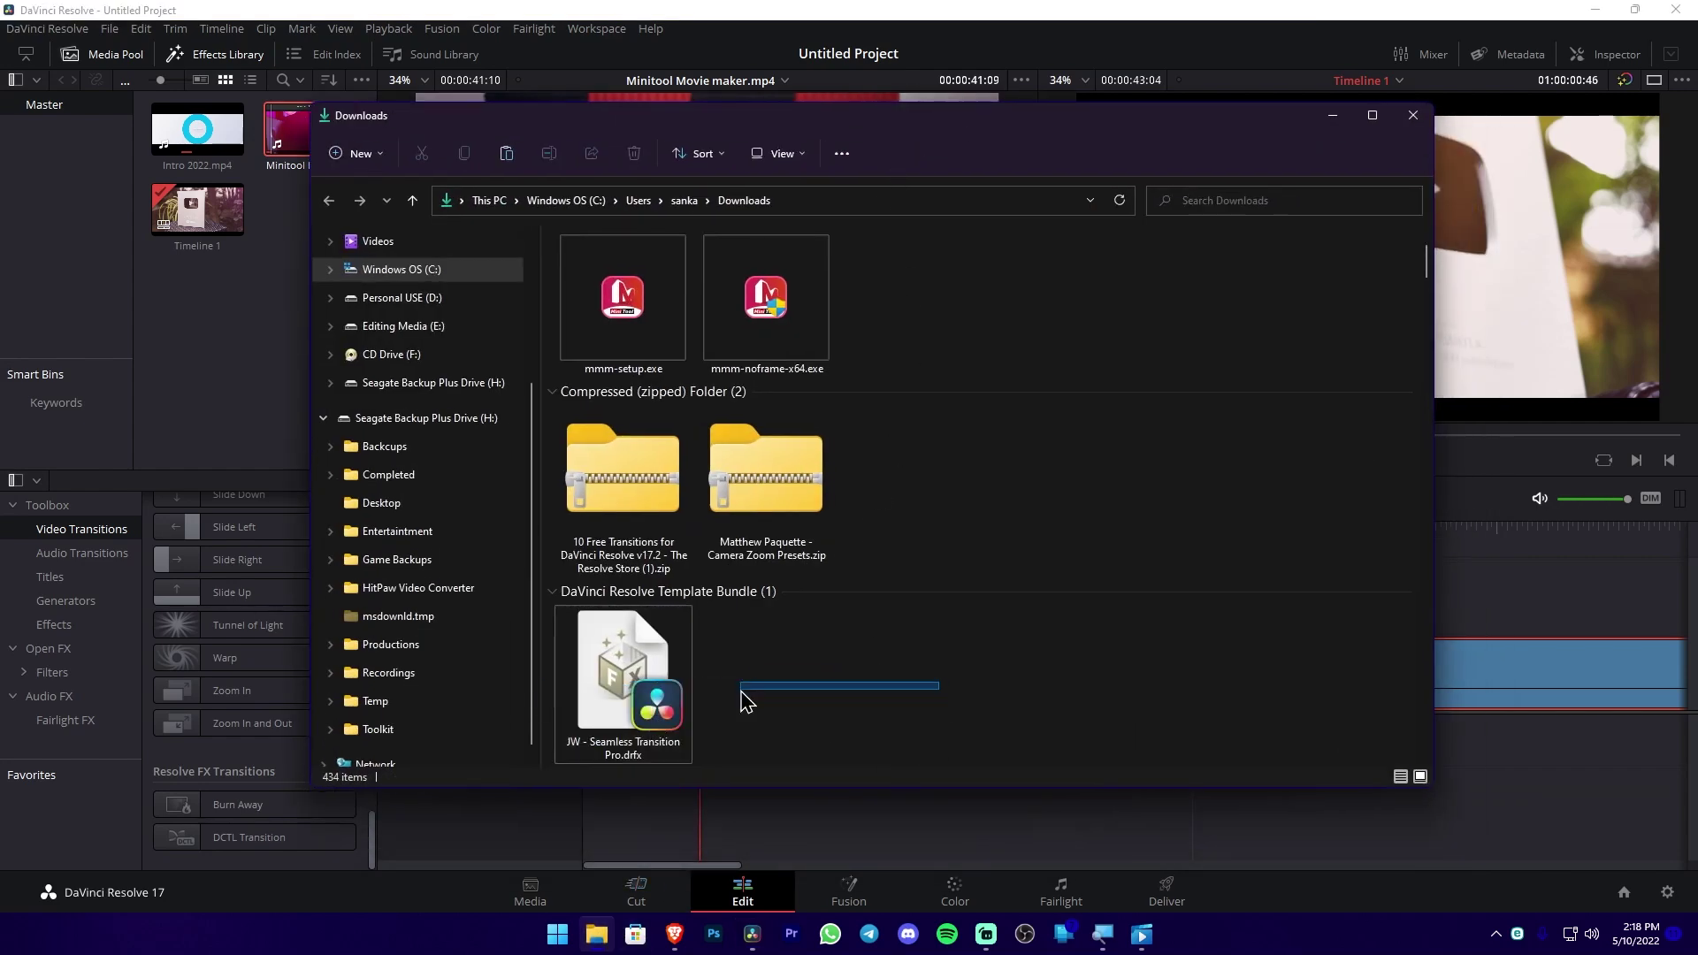
left_click_drag(685, 717, 768, 699)
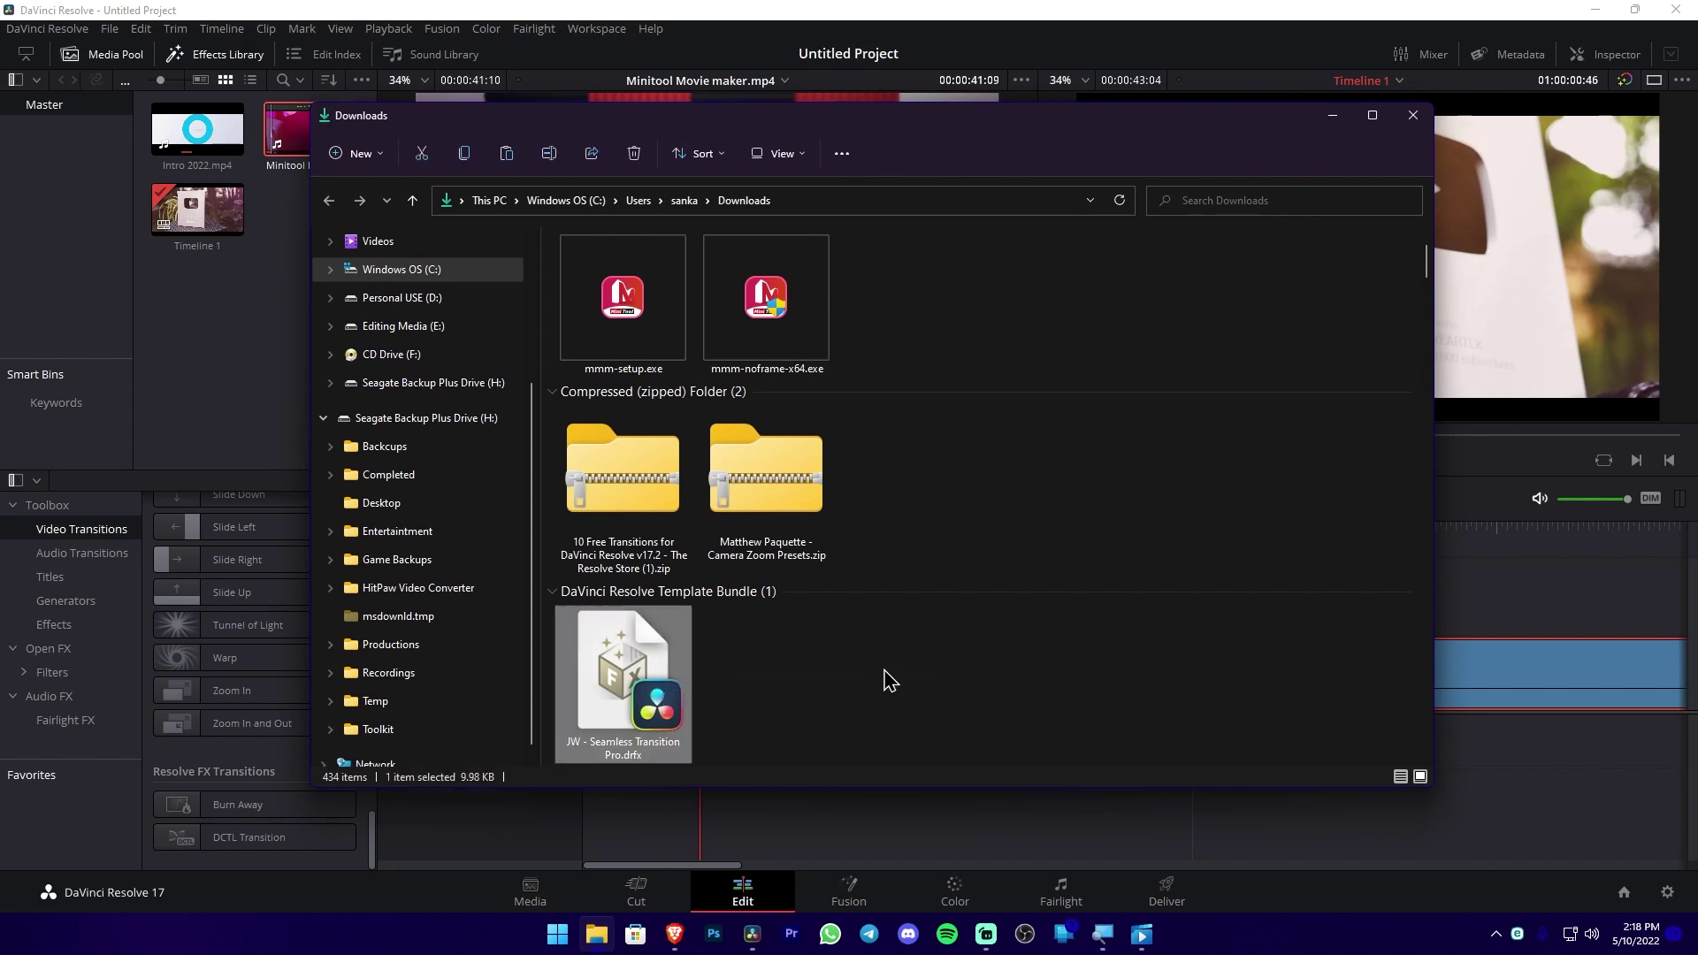
left_click(871, 659)
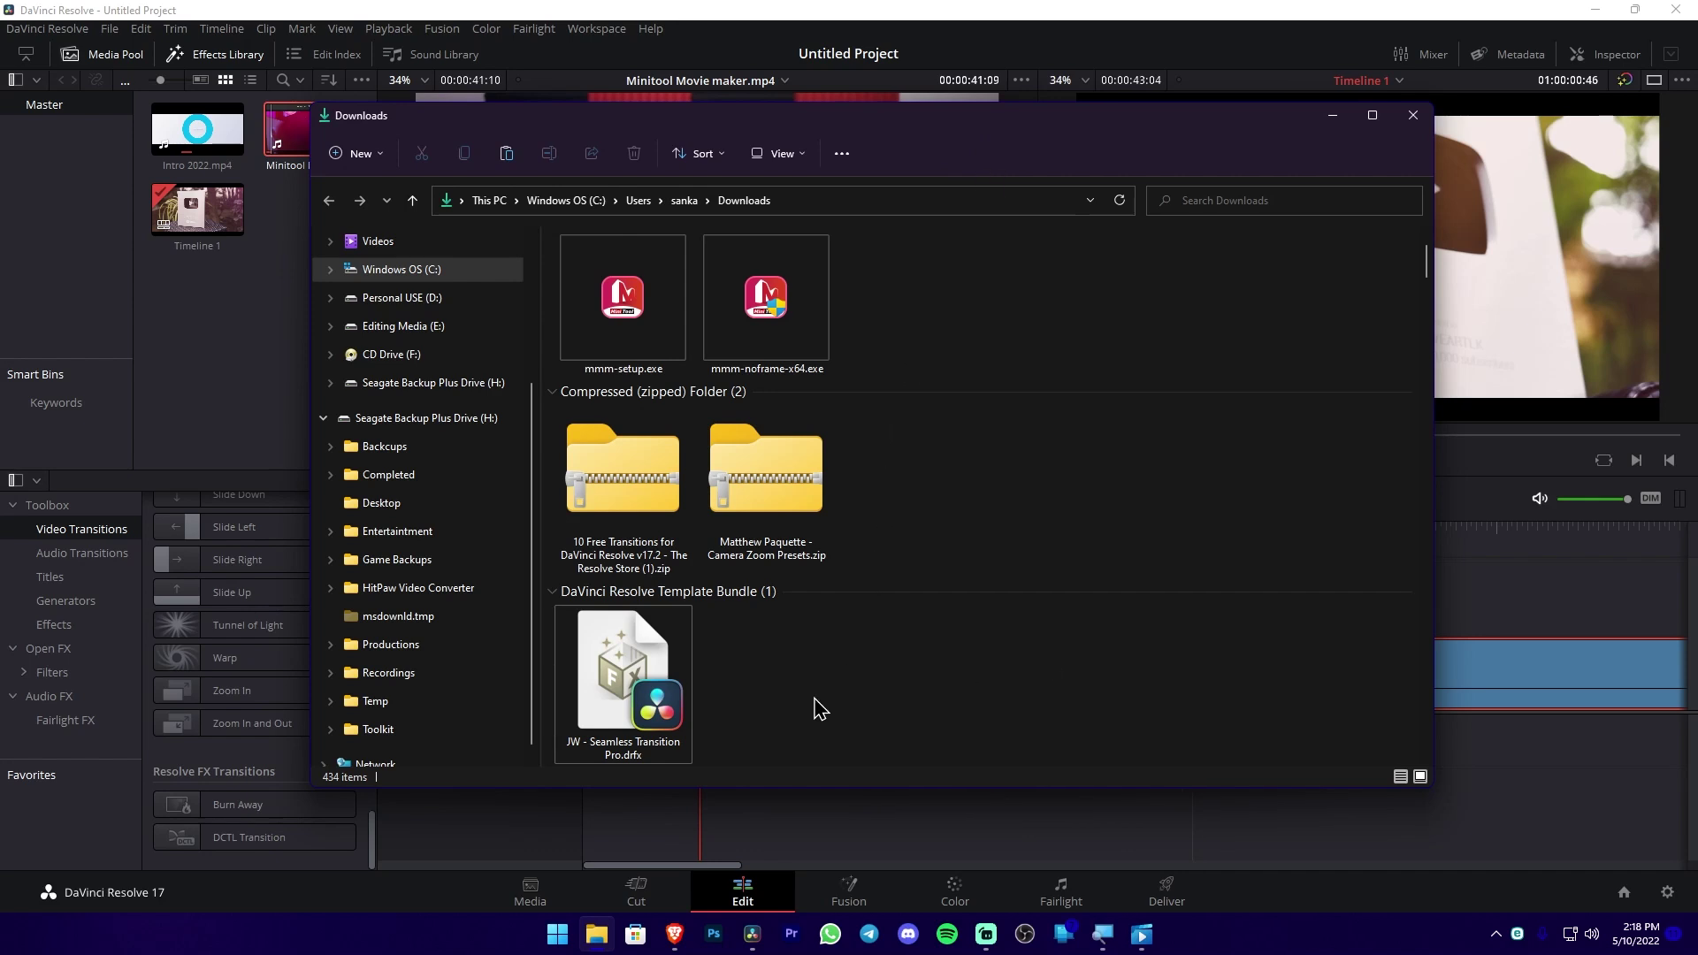
left_click_drag(776, 675, 790, 688)
left_click_drag(865, 131, 1307, 121)
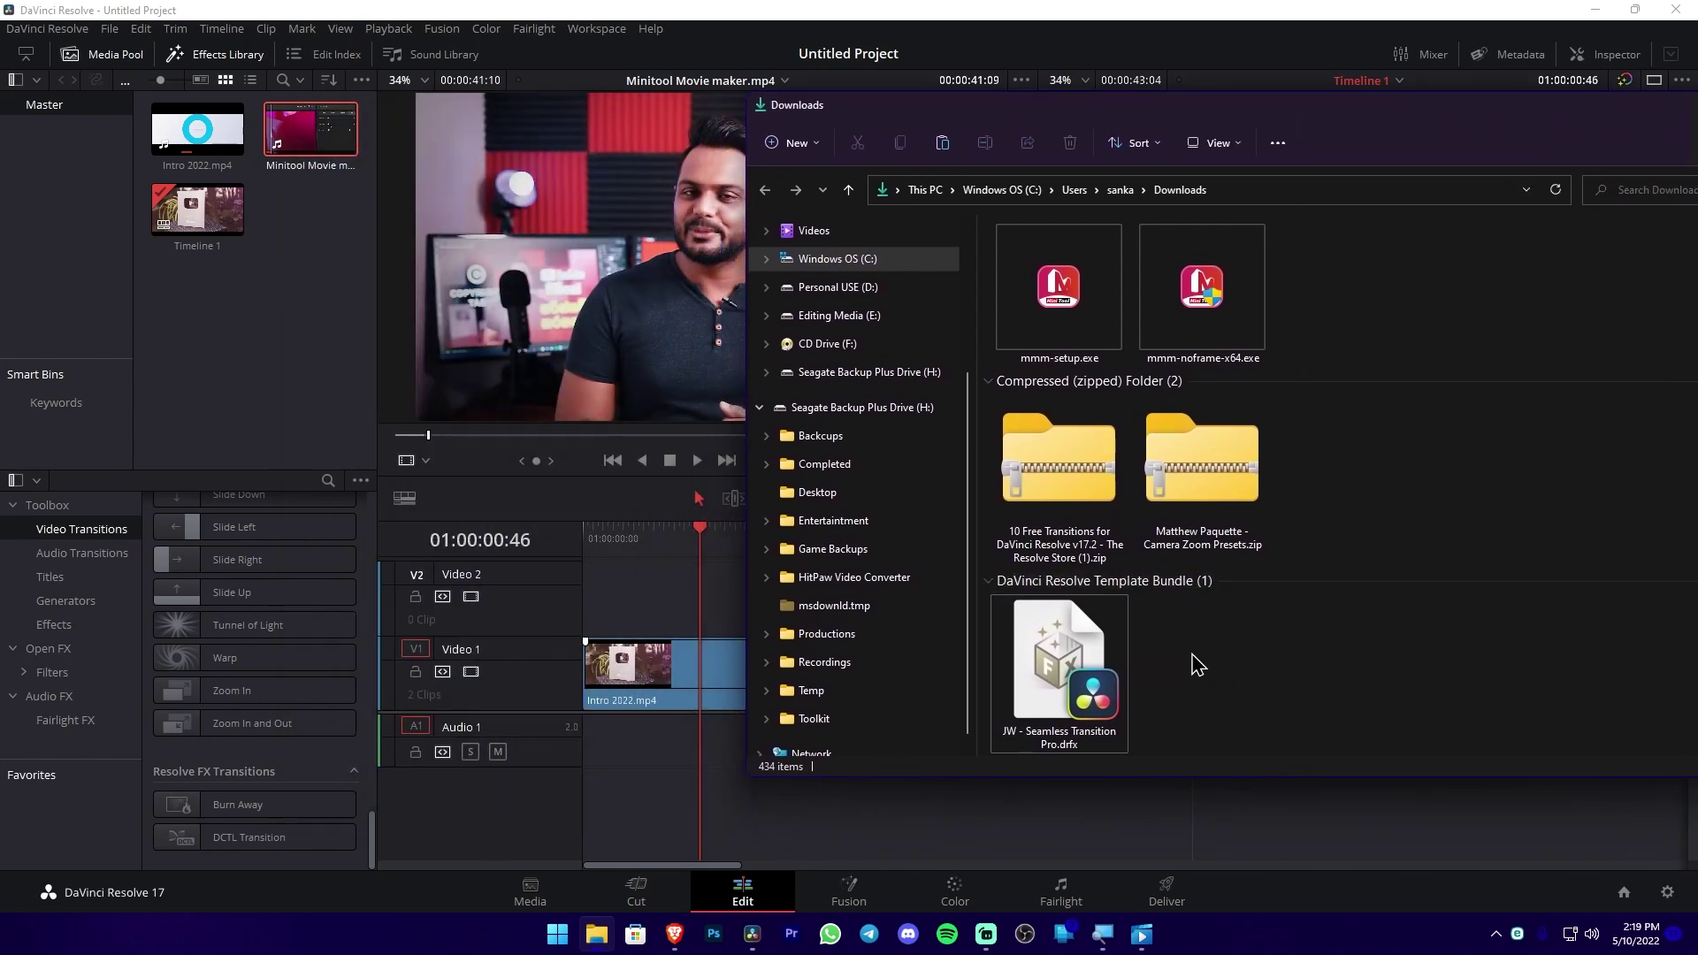
double_click(1108, 674)
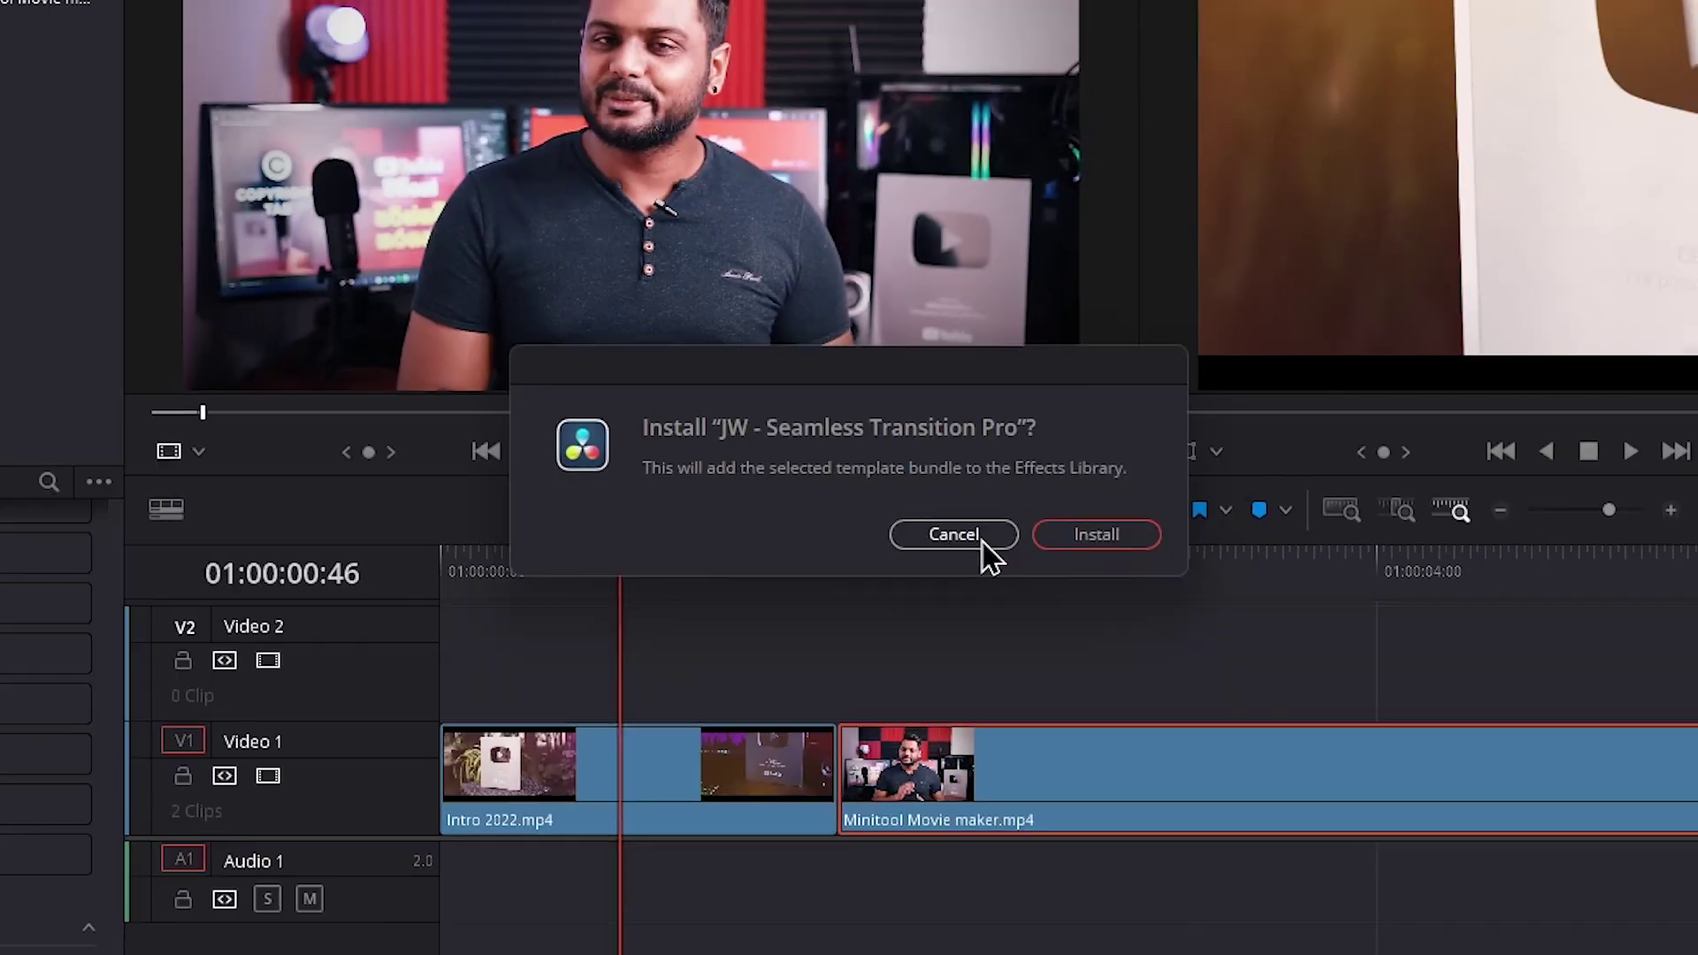
Dismiss the JW bundle install prompt and switch to the Fusion page
left_click(982, 541)
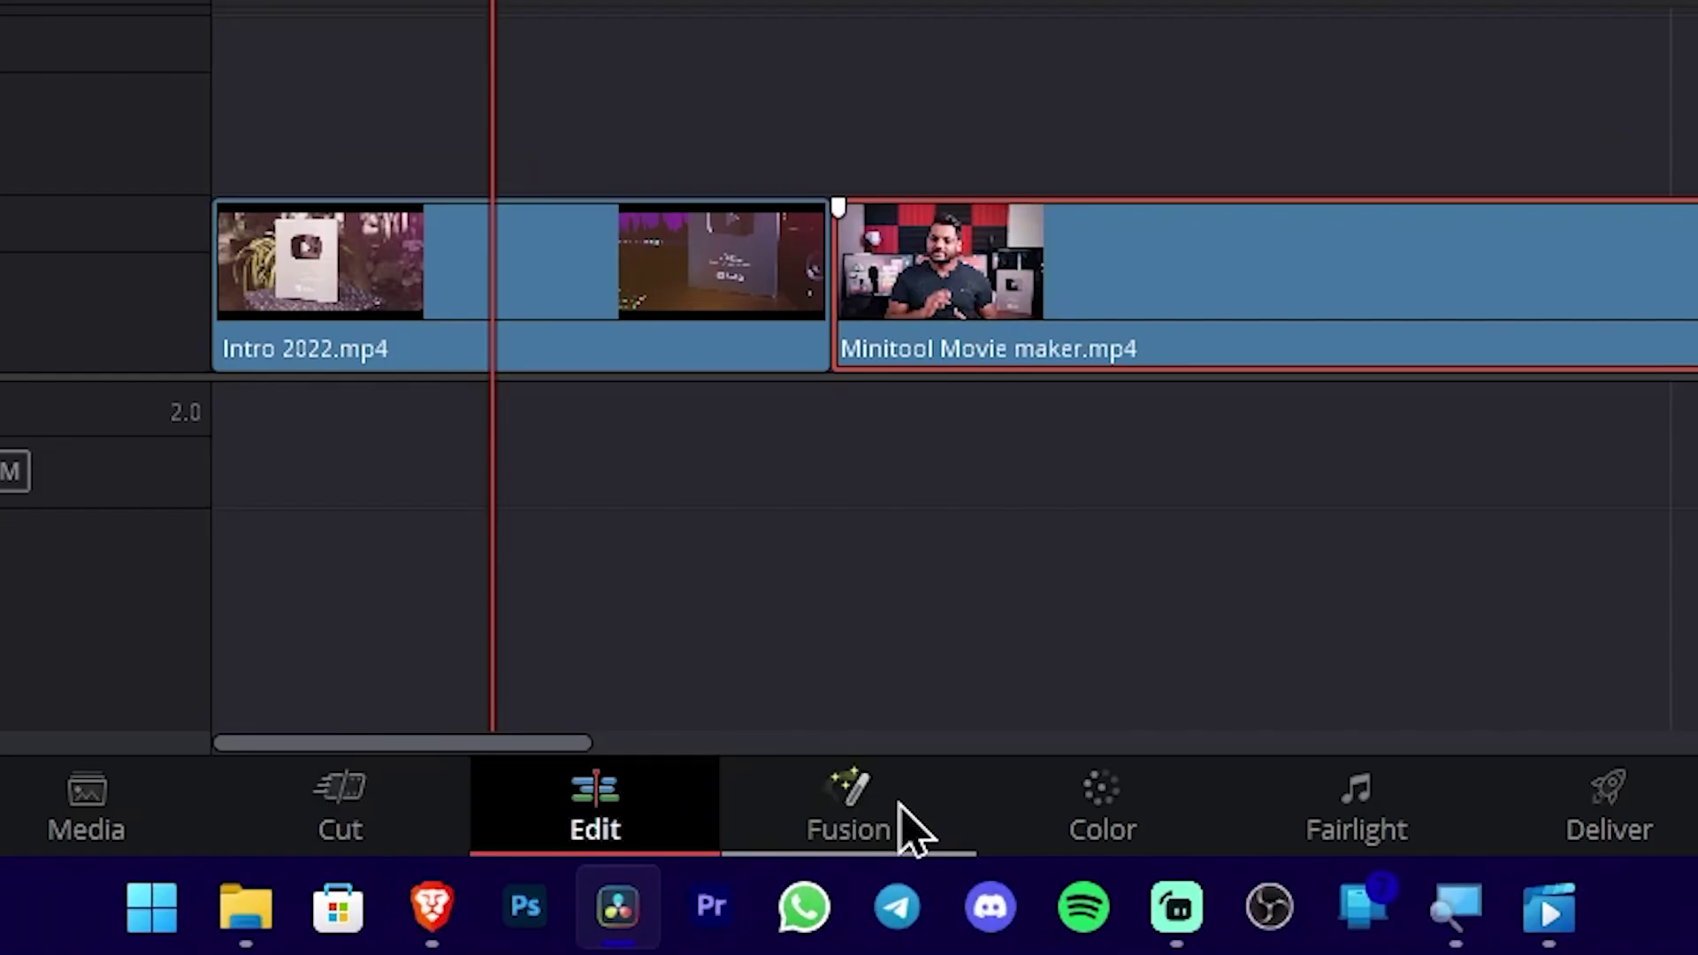
left_click(872, 897)
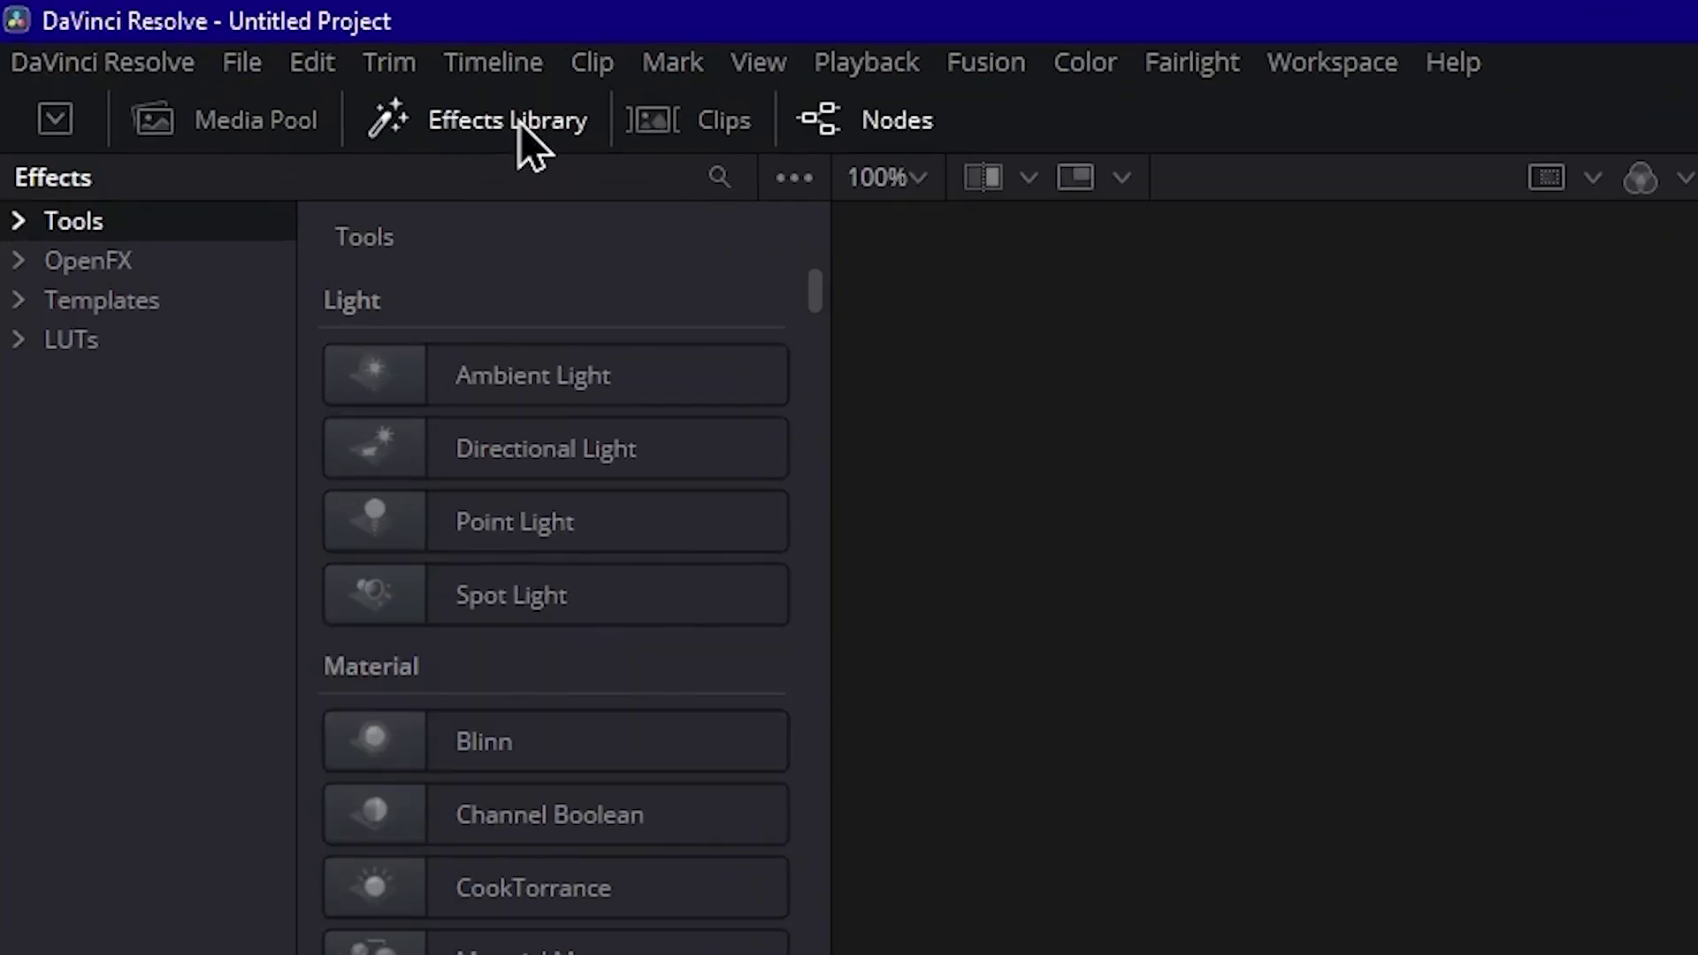
Show Templates > Edit > Transitions in the Fusion Effects Library, Brightness Flash through Drop Warp
left_click(233, 55)
left_click(233, 56)
left_click(25, 300)
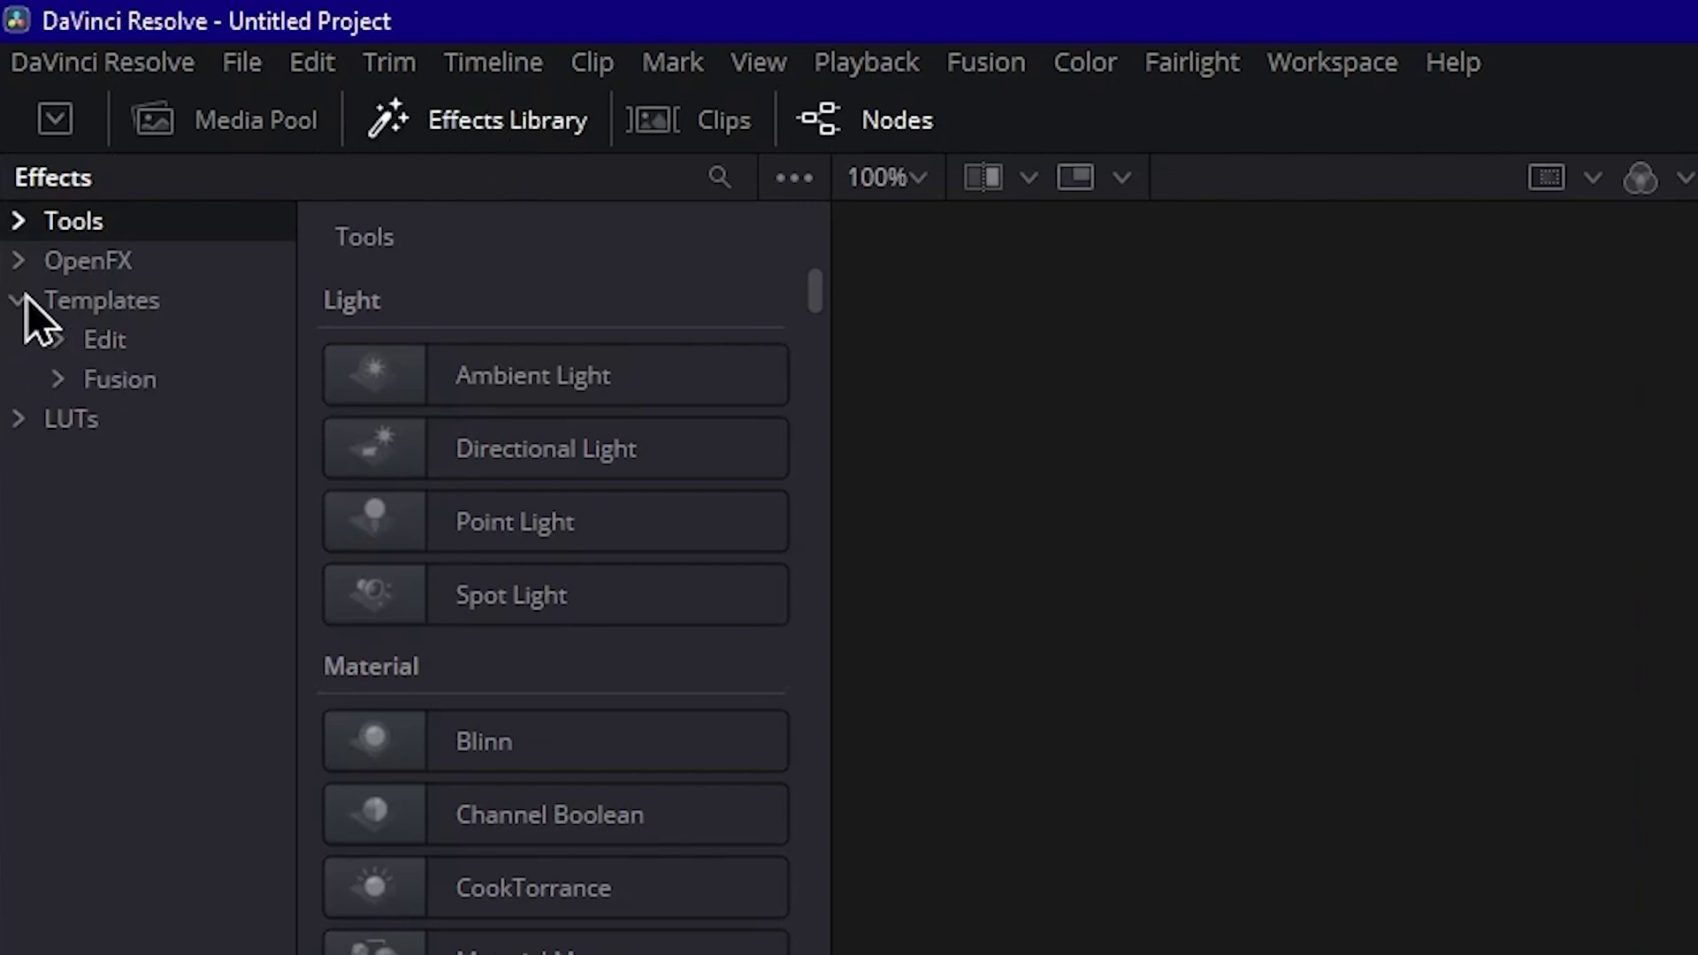
left_click(59, 340)
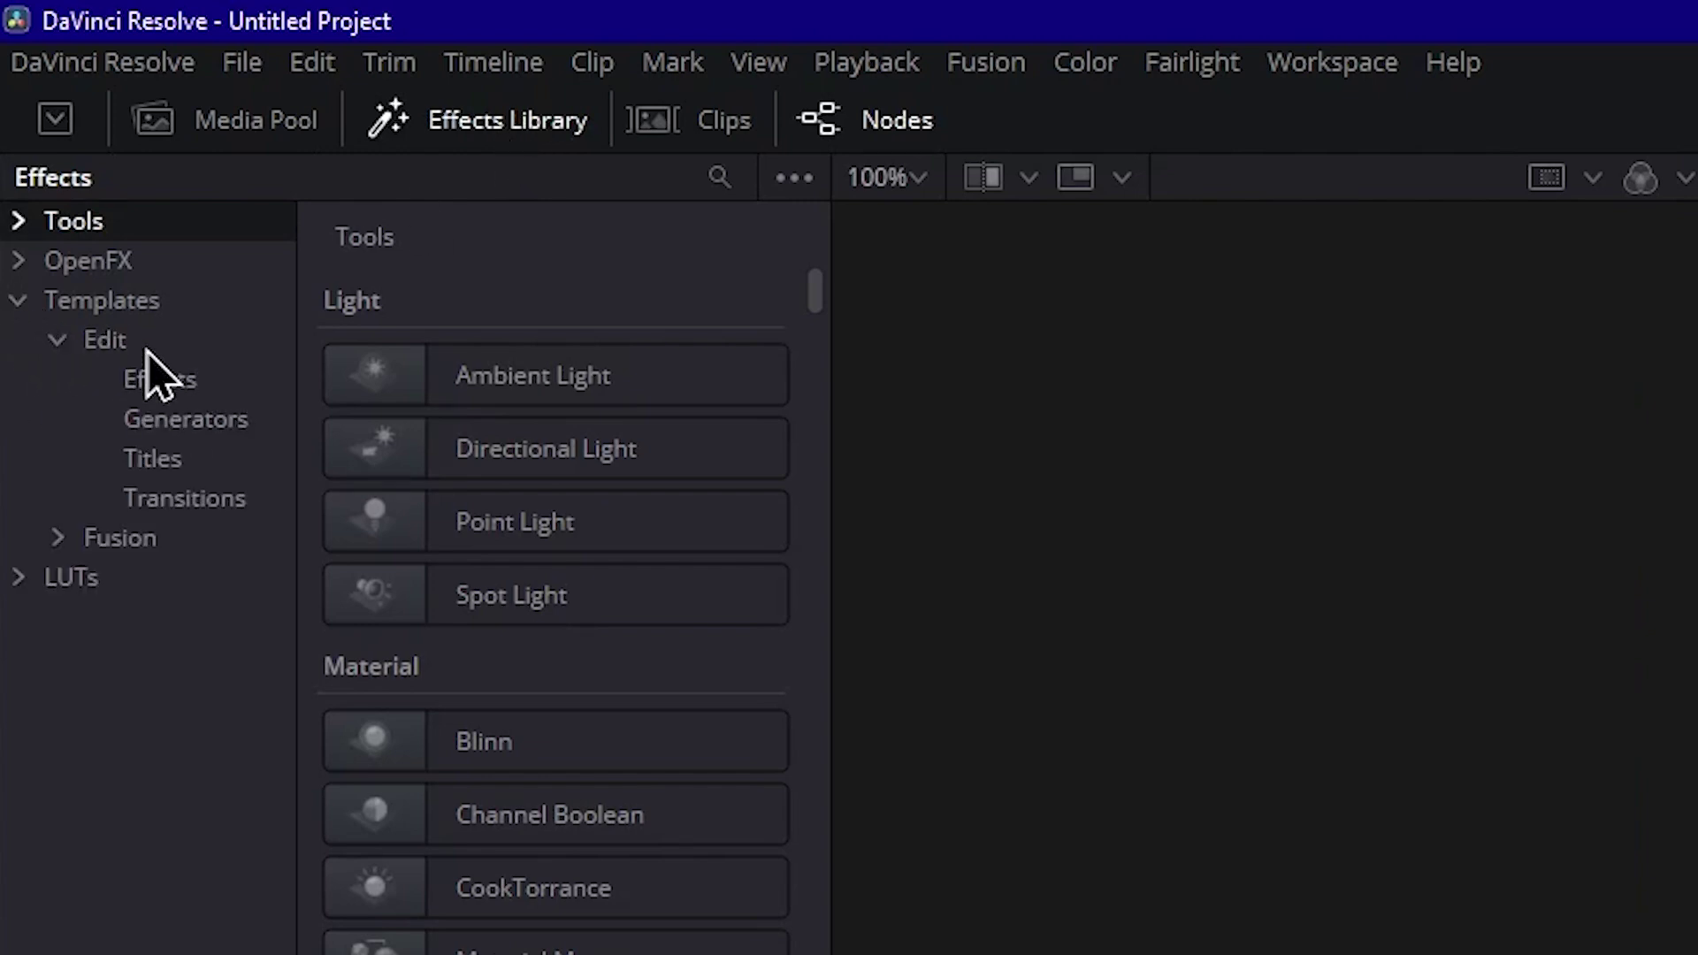
left_click(232, 503)
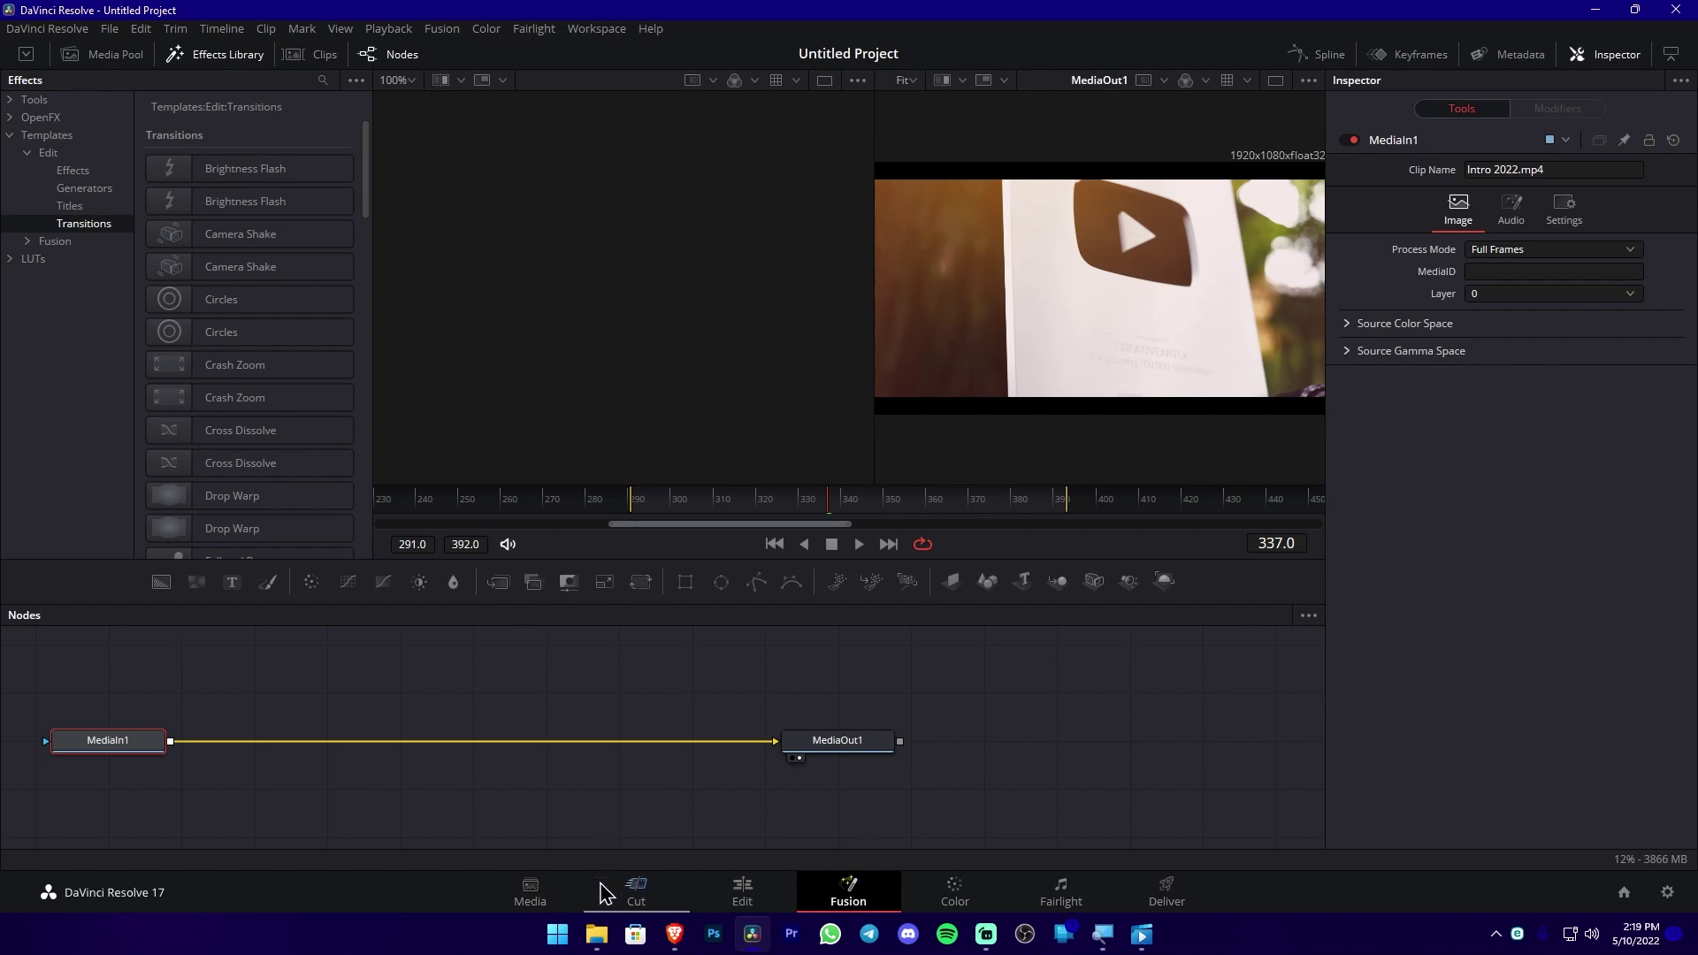
left_click(597, 934)
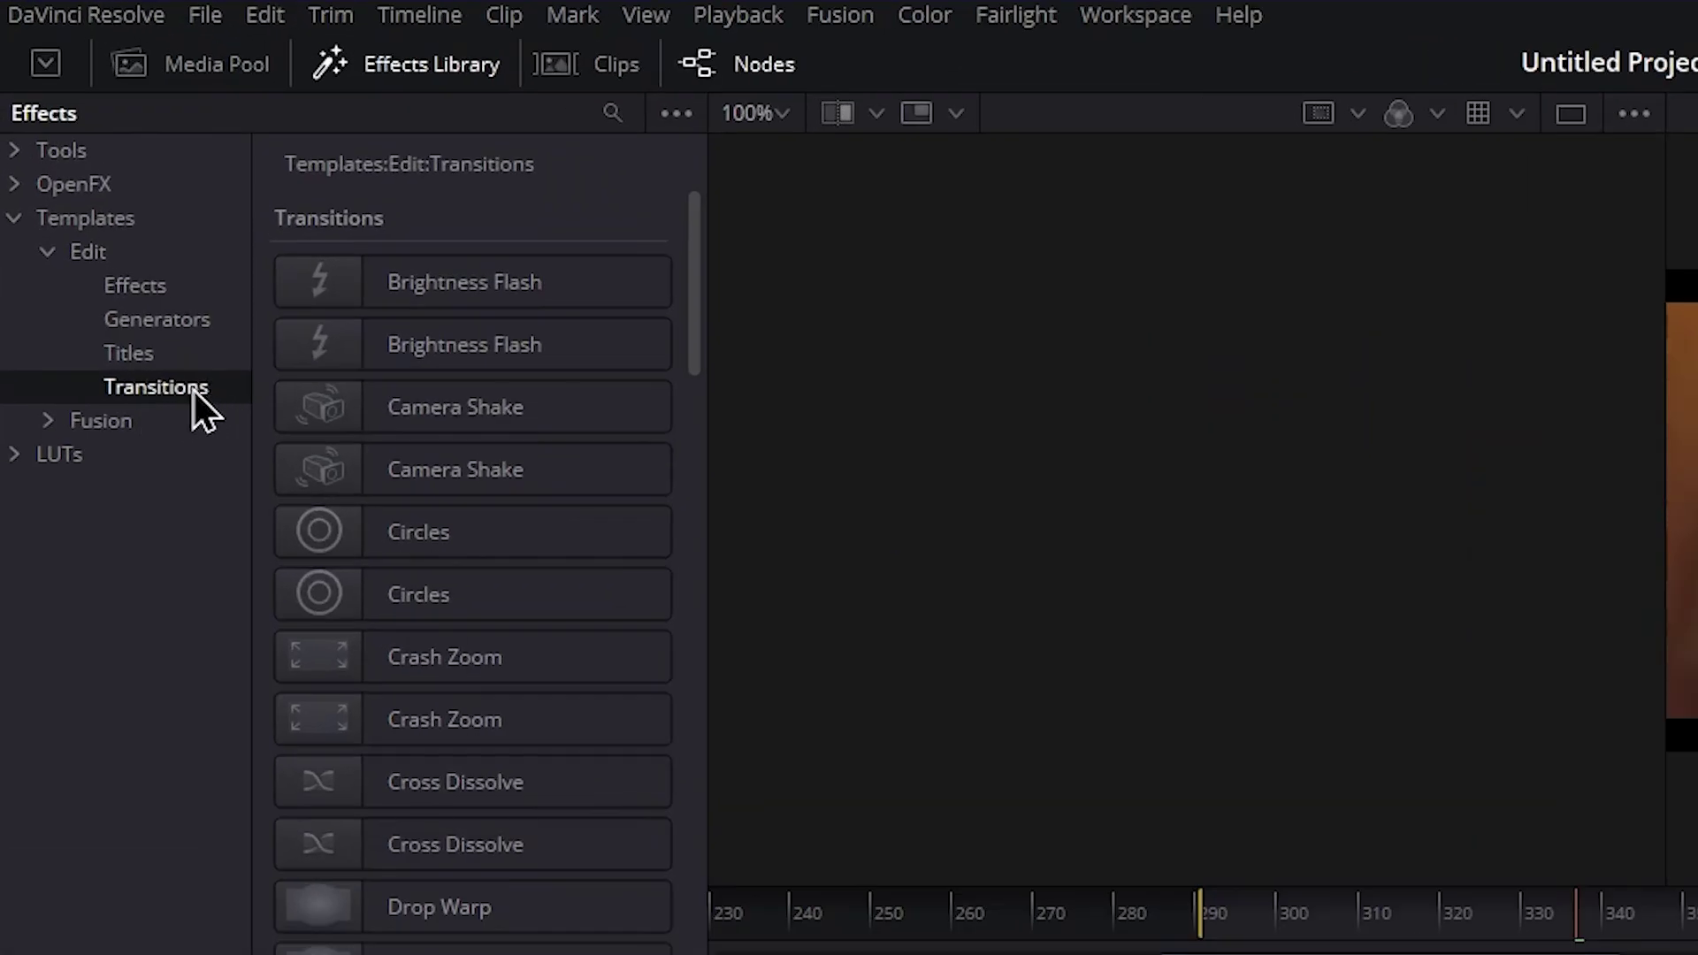
left_click(674, 115)
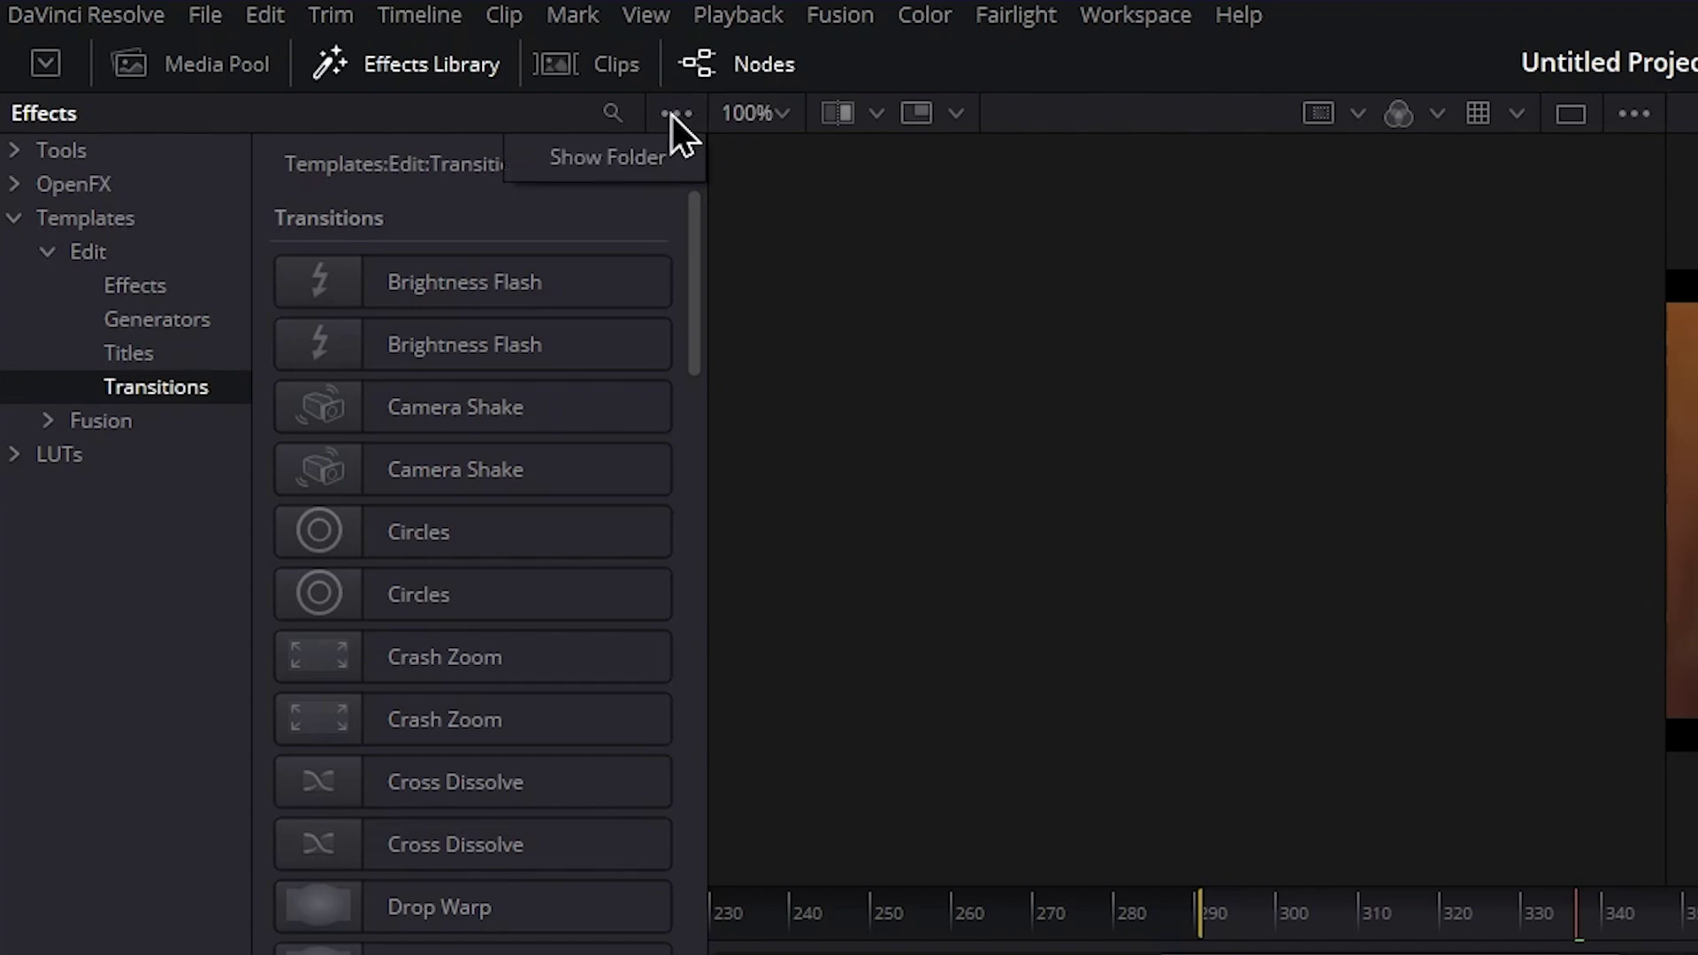
Copy JW - Seamless Transition Pro.drfx from Downloads into the Fusion Templates\Edit\Transitions folder
left_click(619, 157)
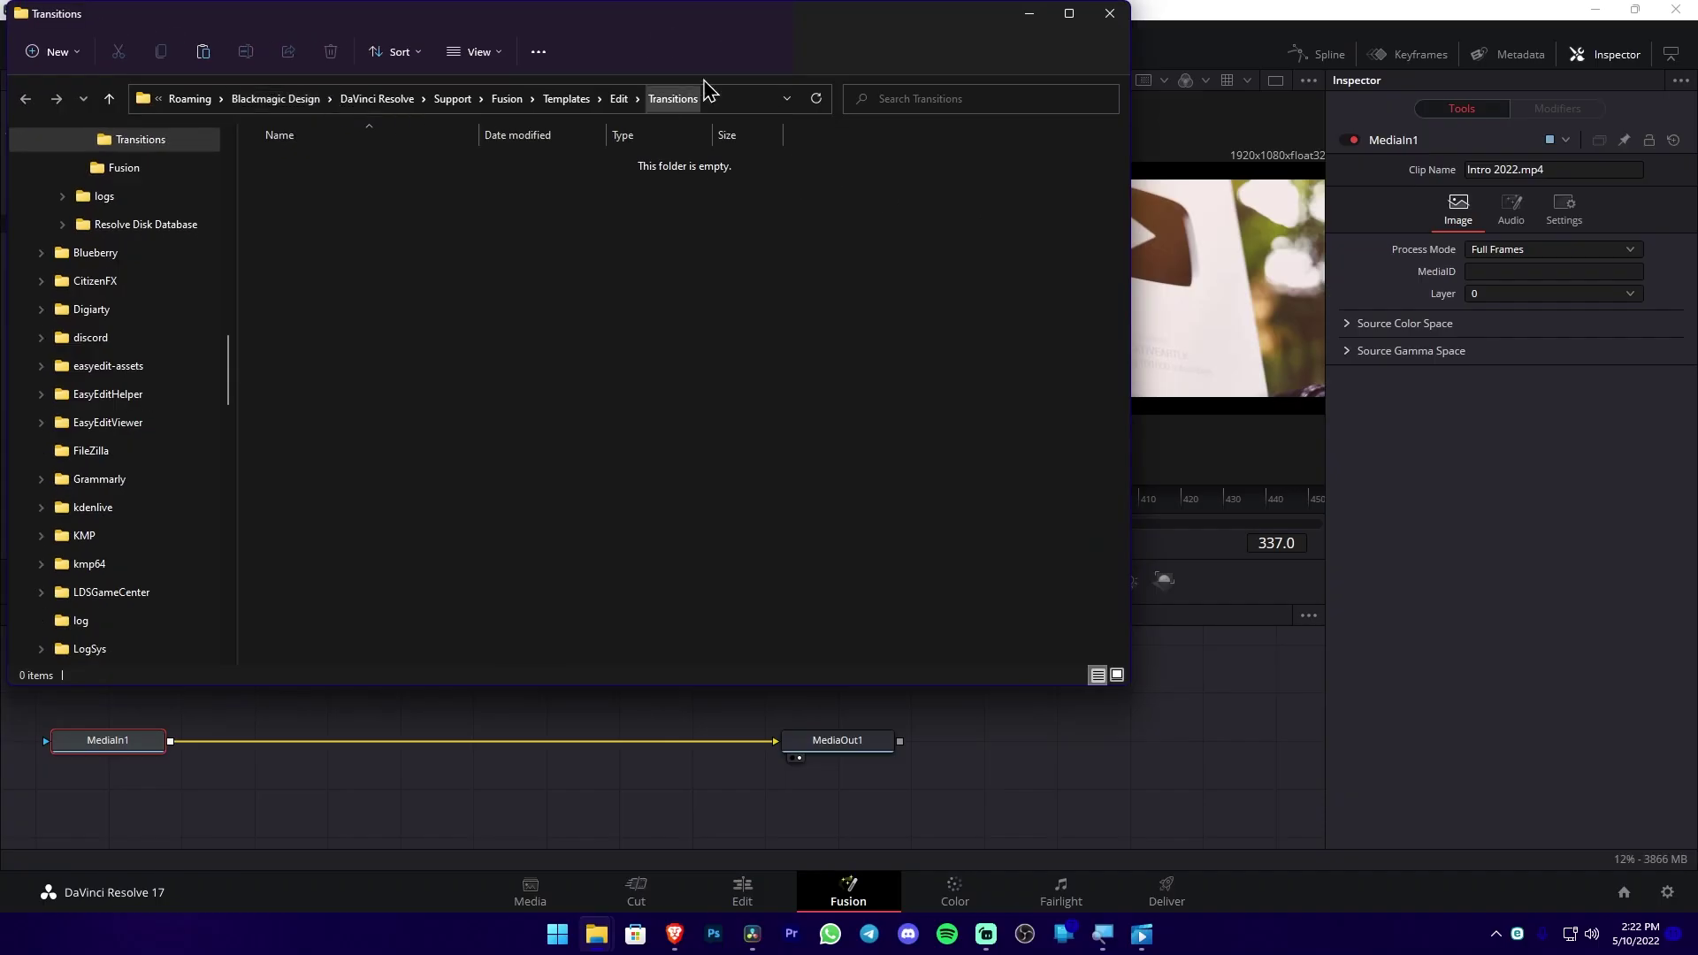
left_click_drag(757, 34, 762, 124)
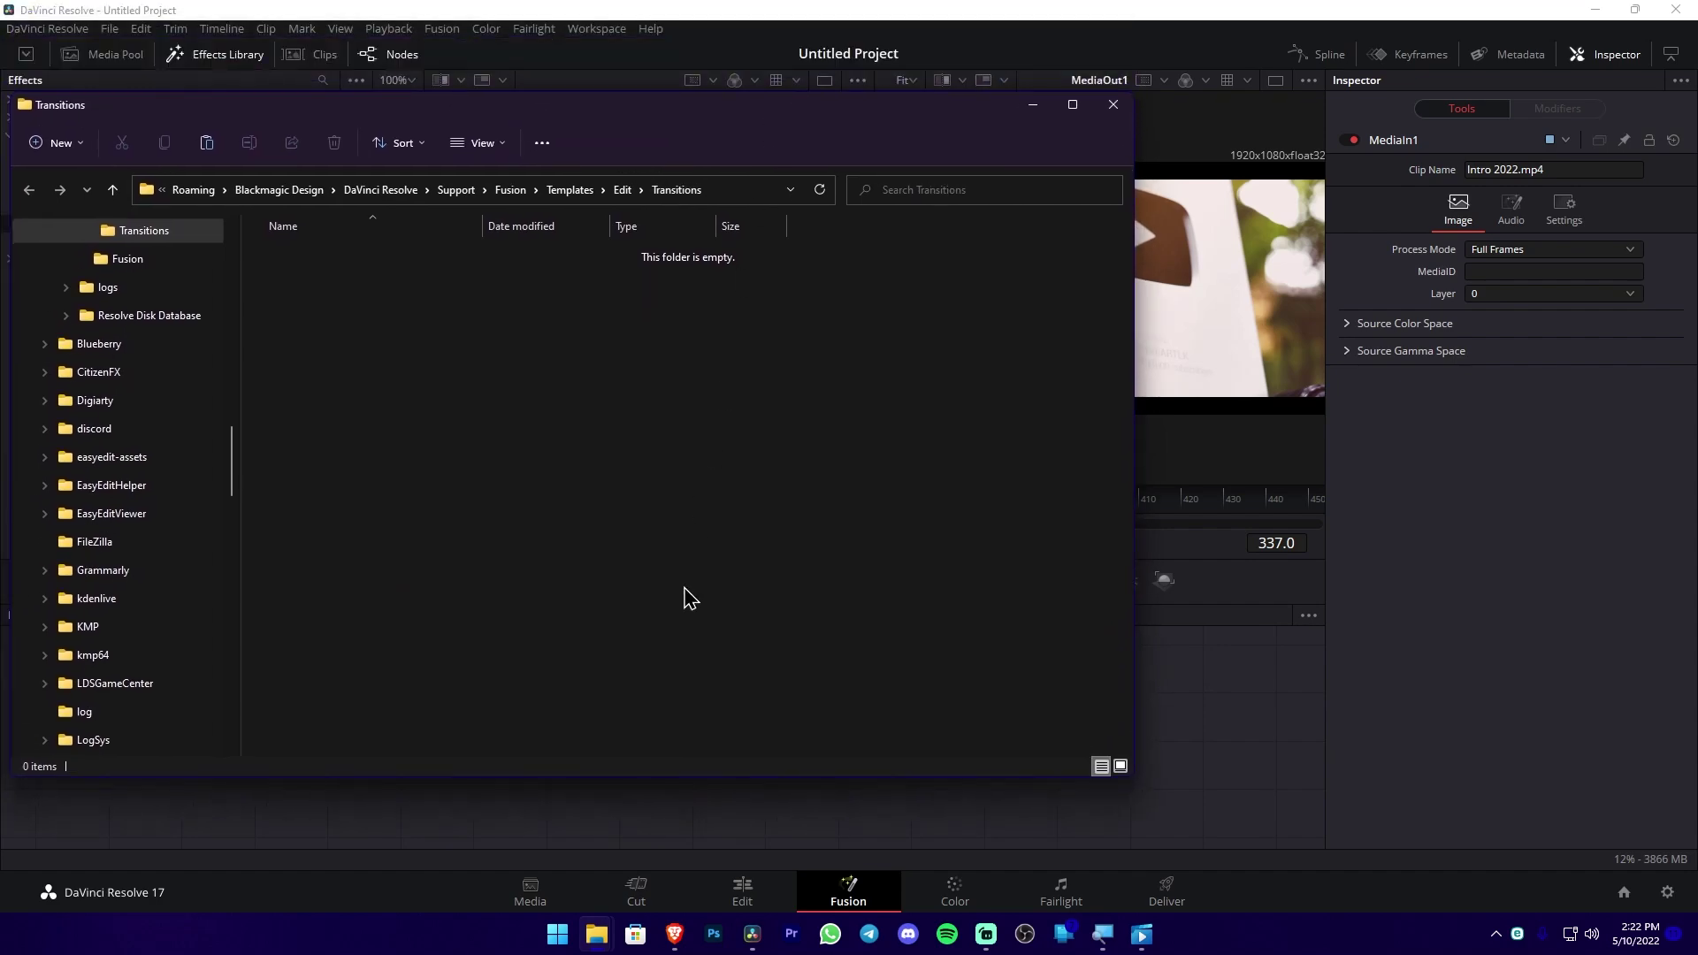
mouse_move(597, 934)
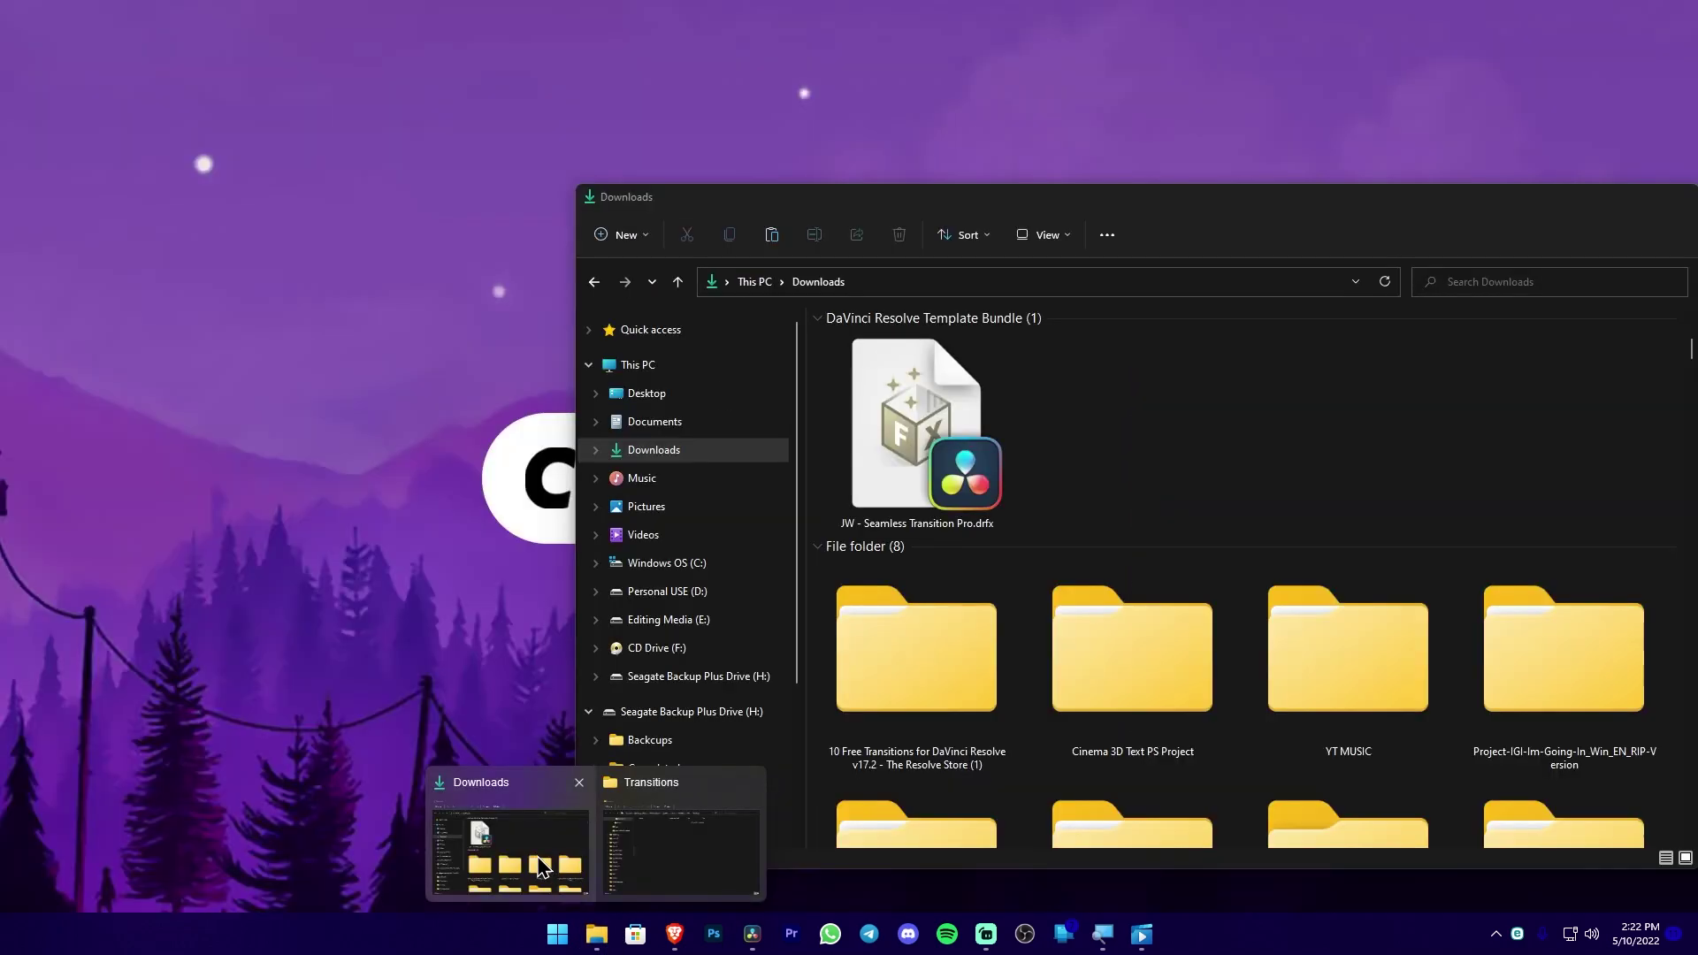
left_click(505, 840)
left_click_drag(1224, 453, 948, 465)
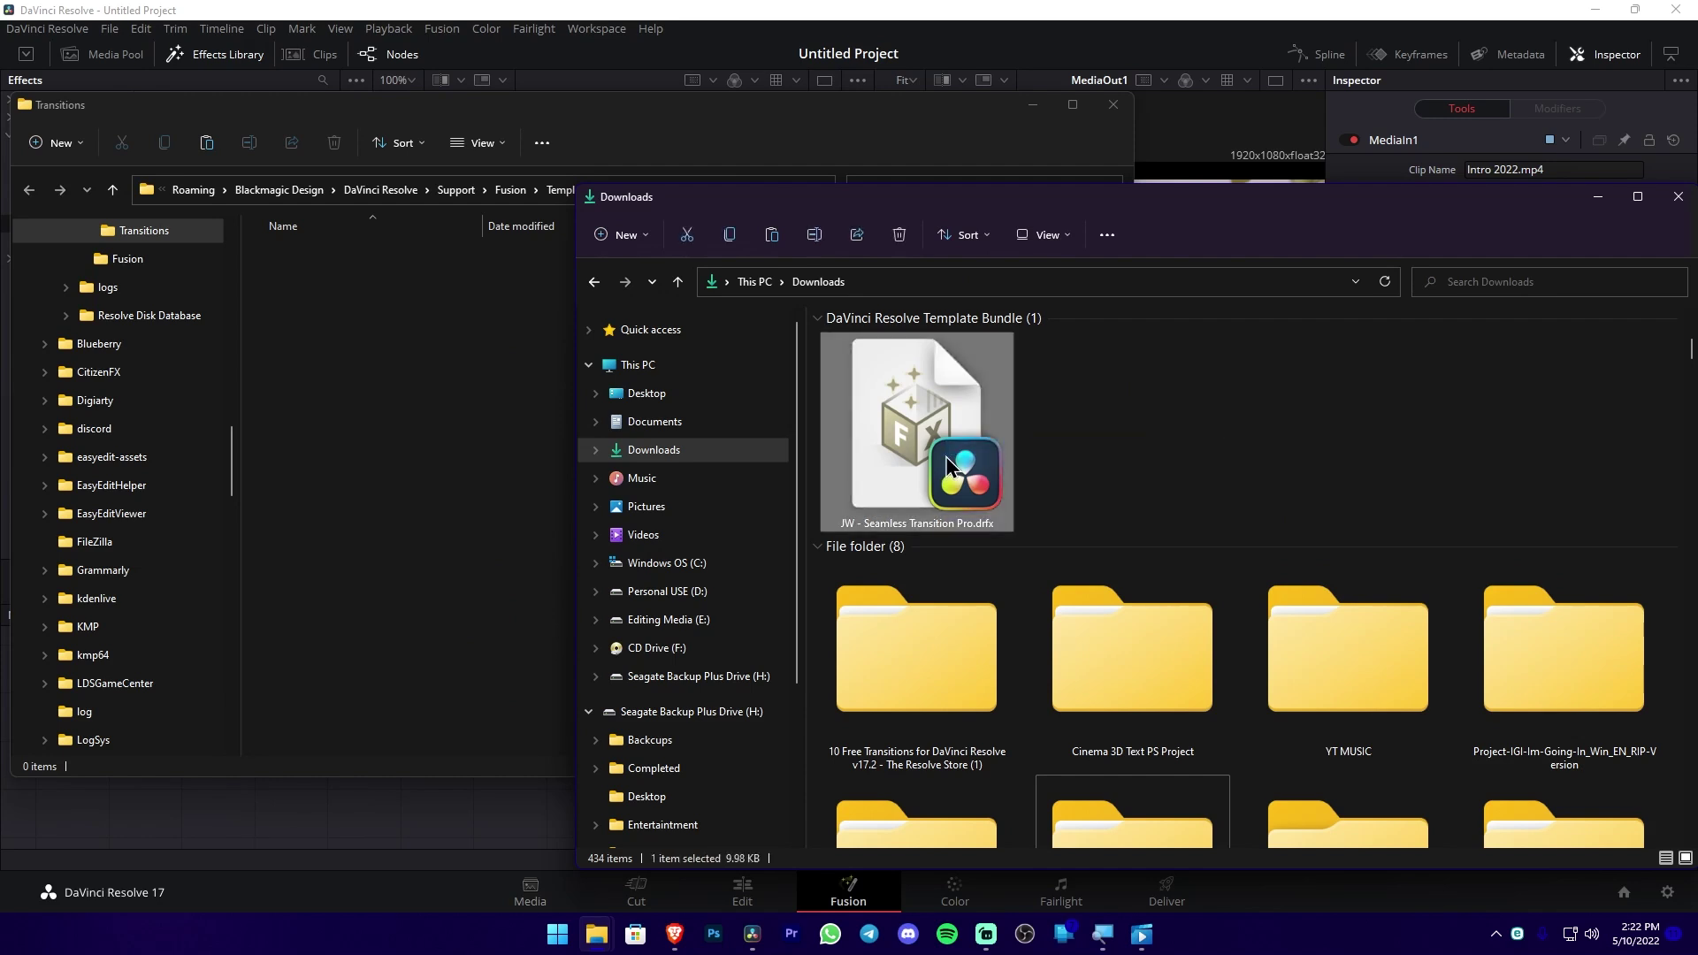
left_click_drag(915, 458, 909, 456)
left_click(478, 475)
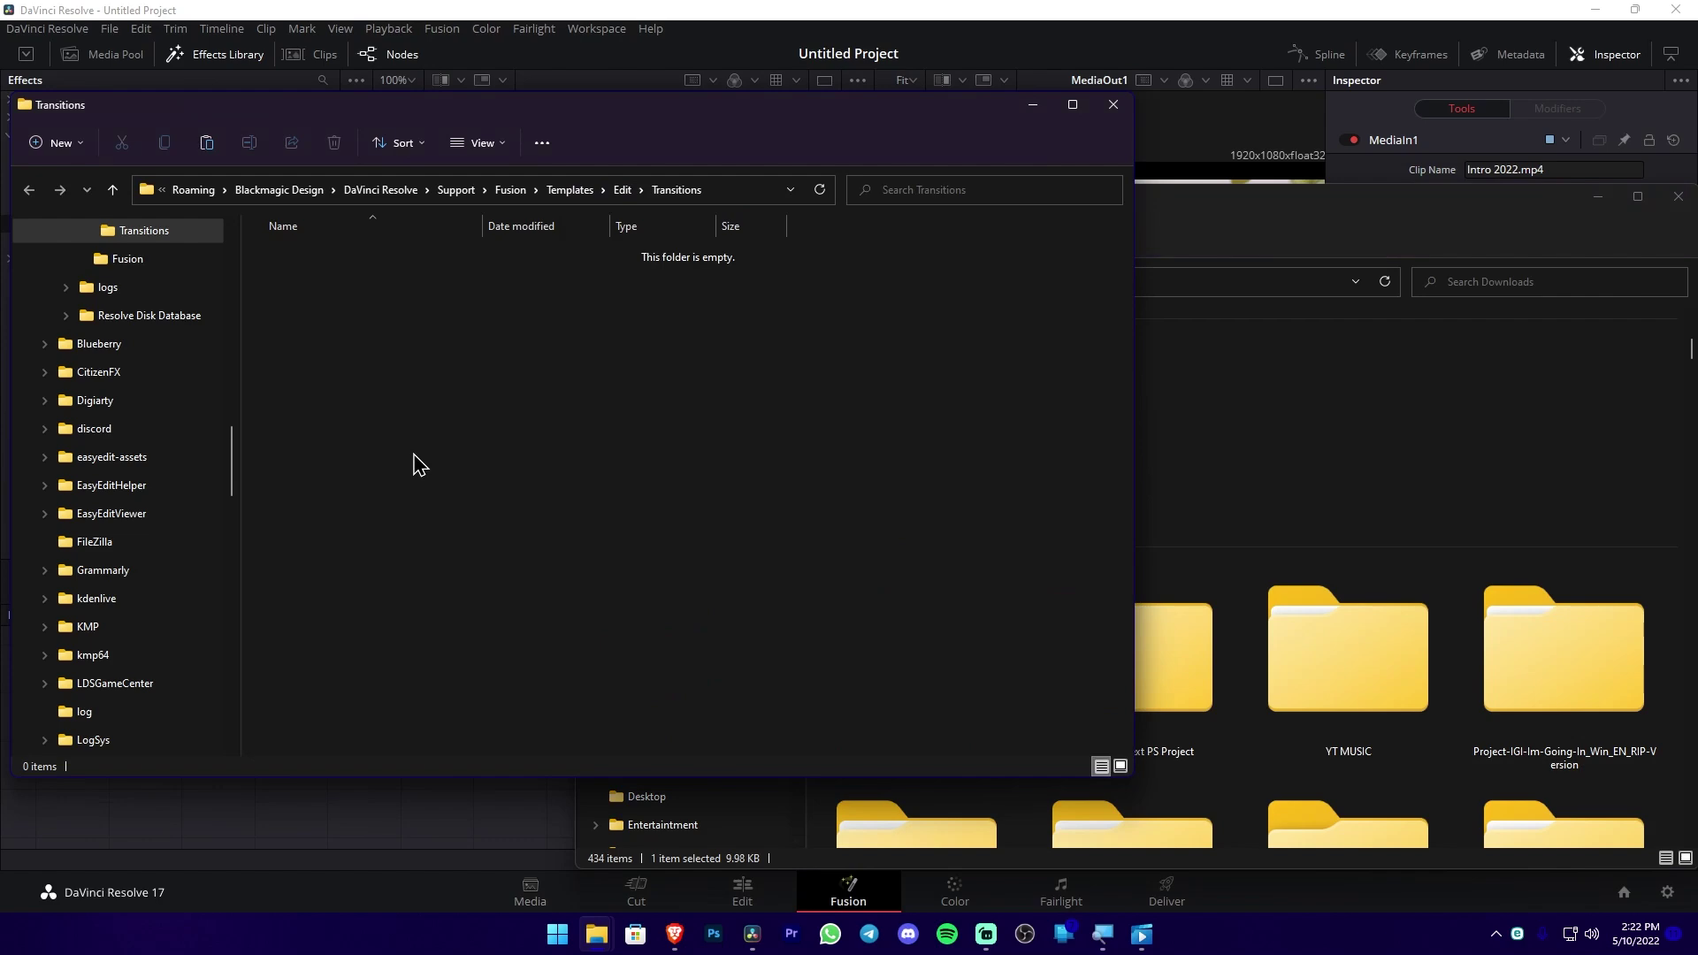
key("ctrl+v")
left_click_drag(619, 128, 790, 225)
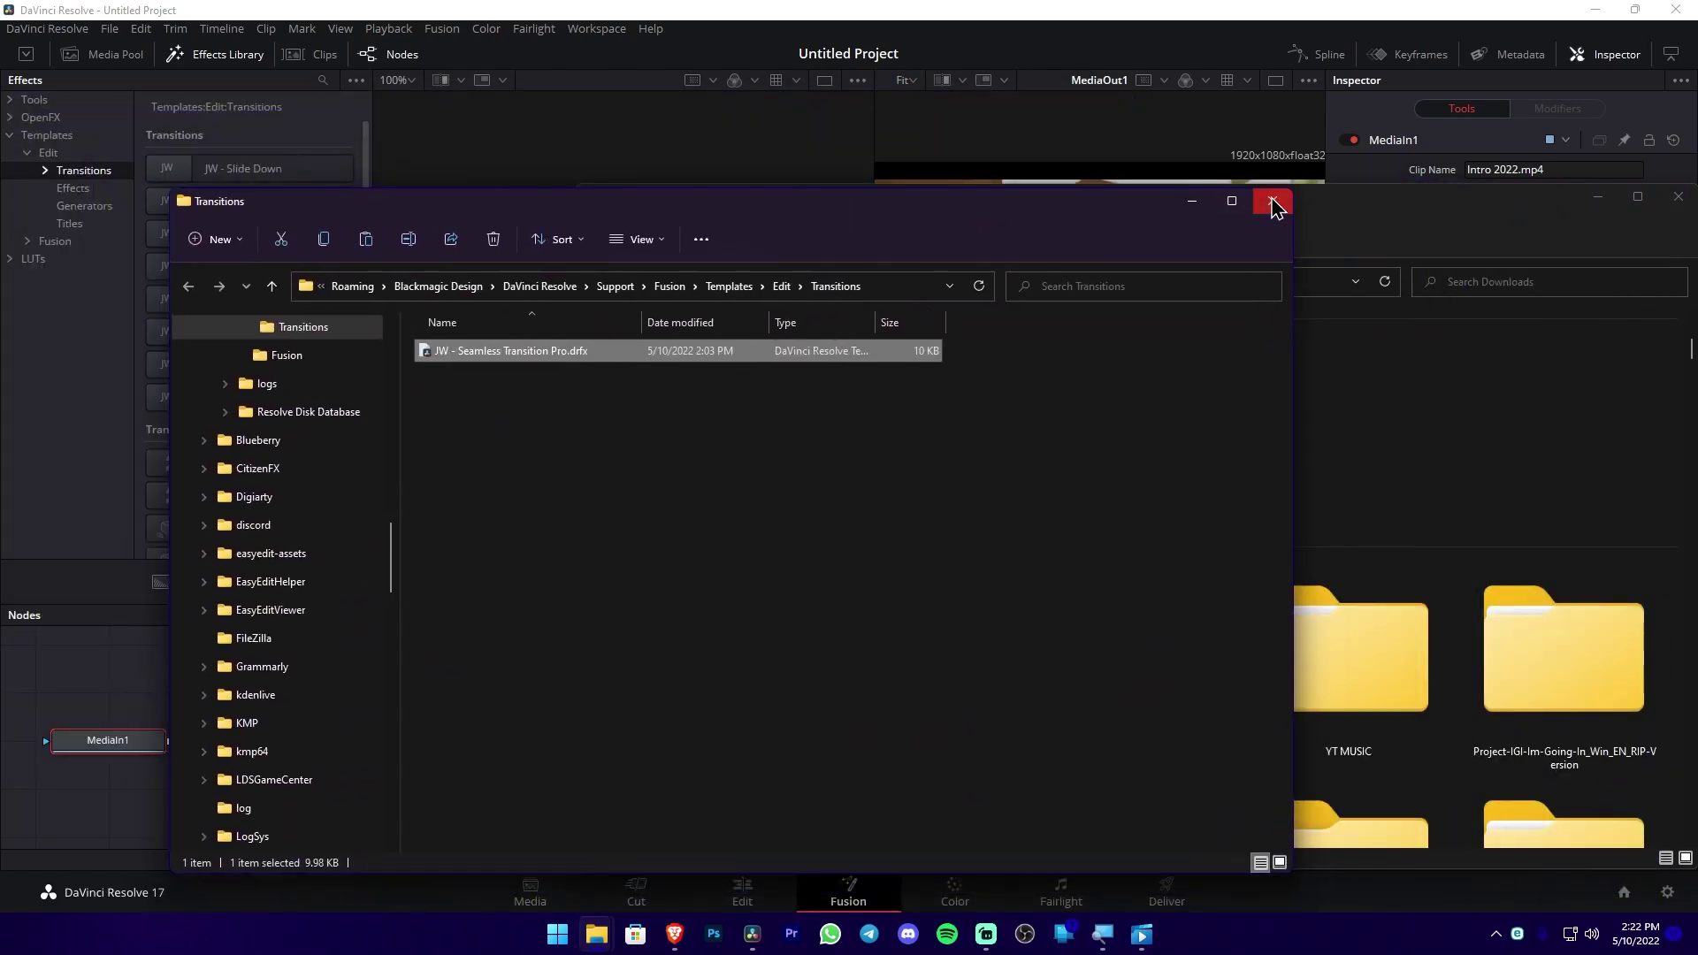
left_click(1272, 200)
Close the folder window and return to Resolve, where JW Slide Down through Zoom Out appear
left_click(920, 12)
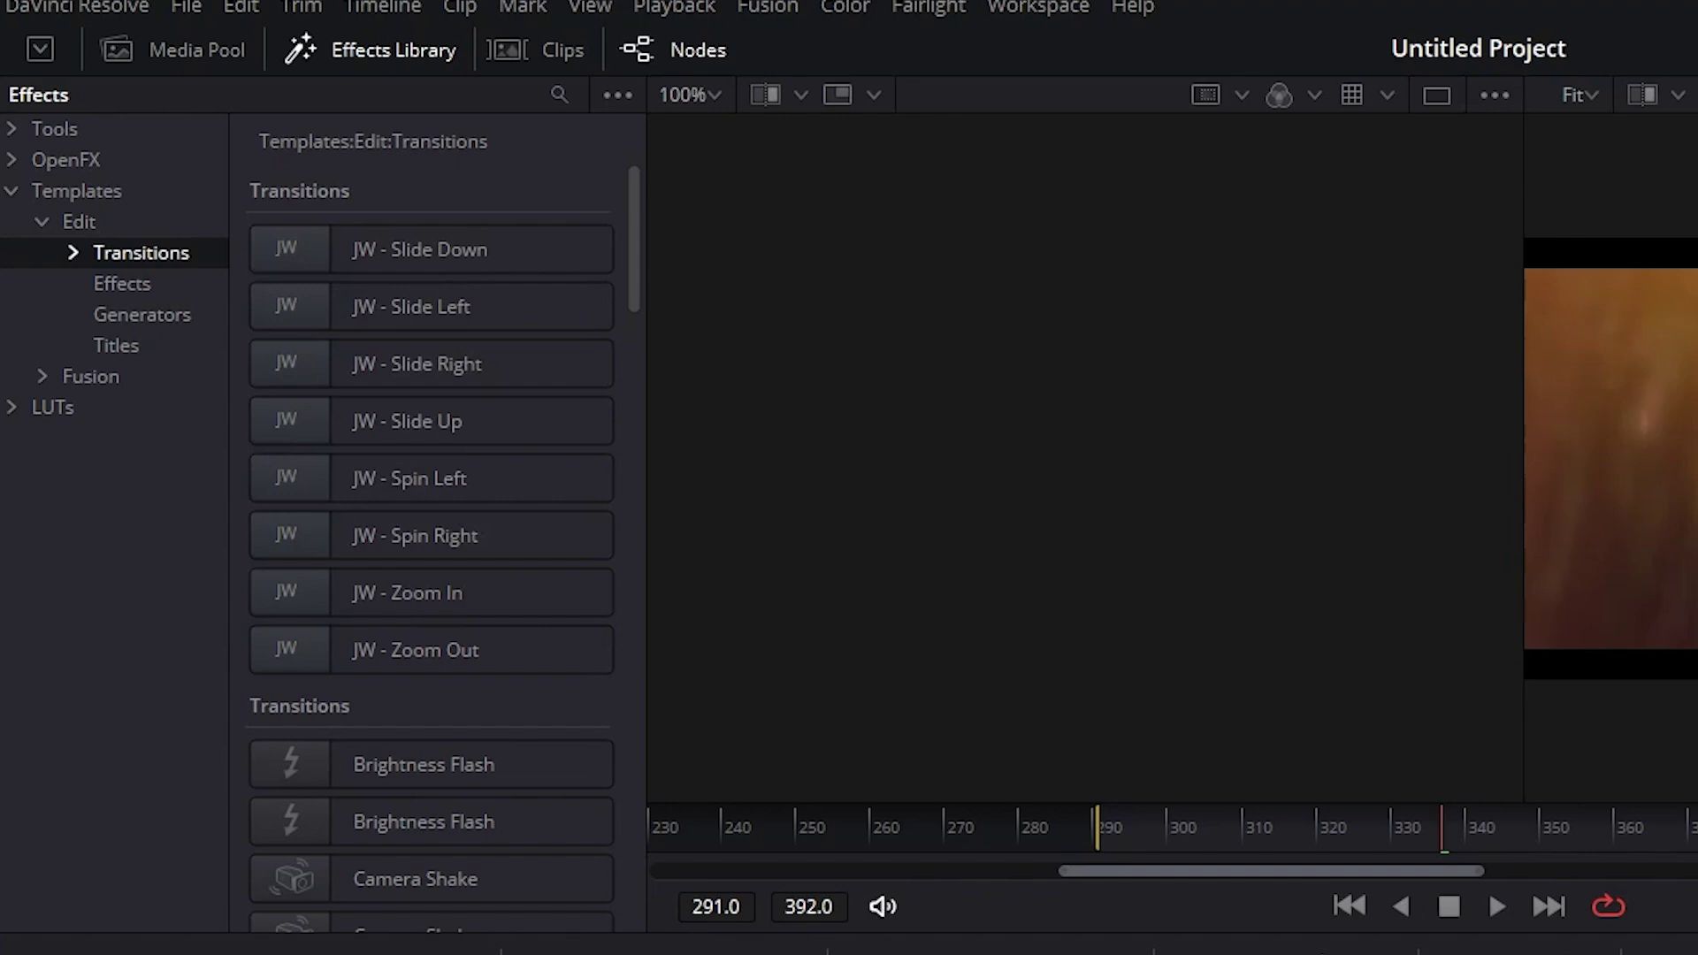
key("alt+Tab")
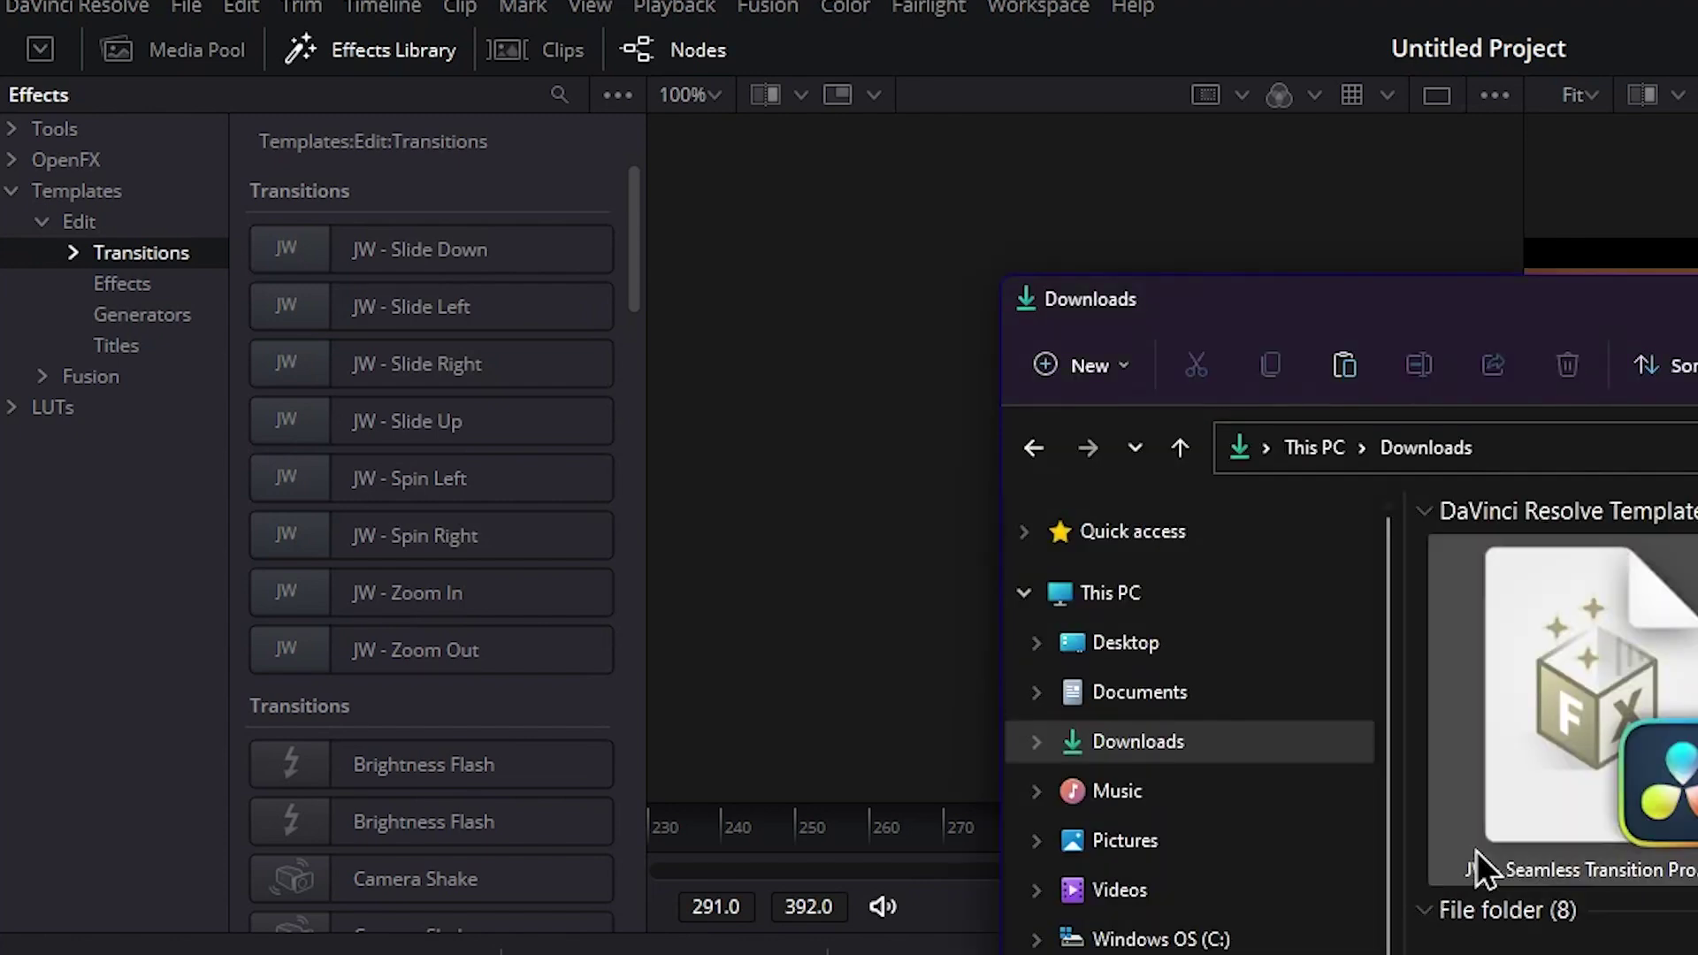
left_click(550, 254)
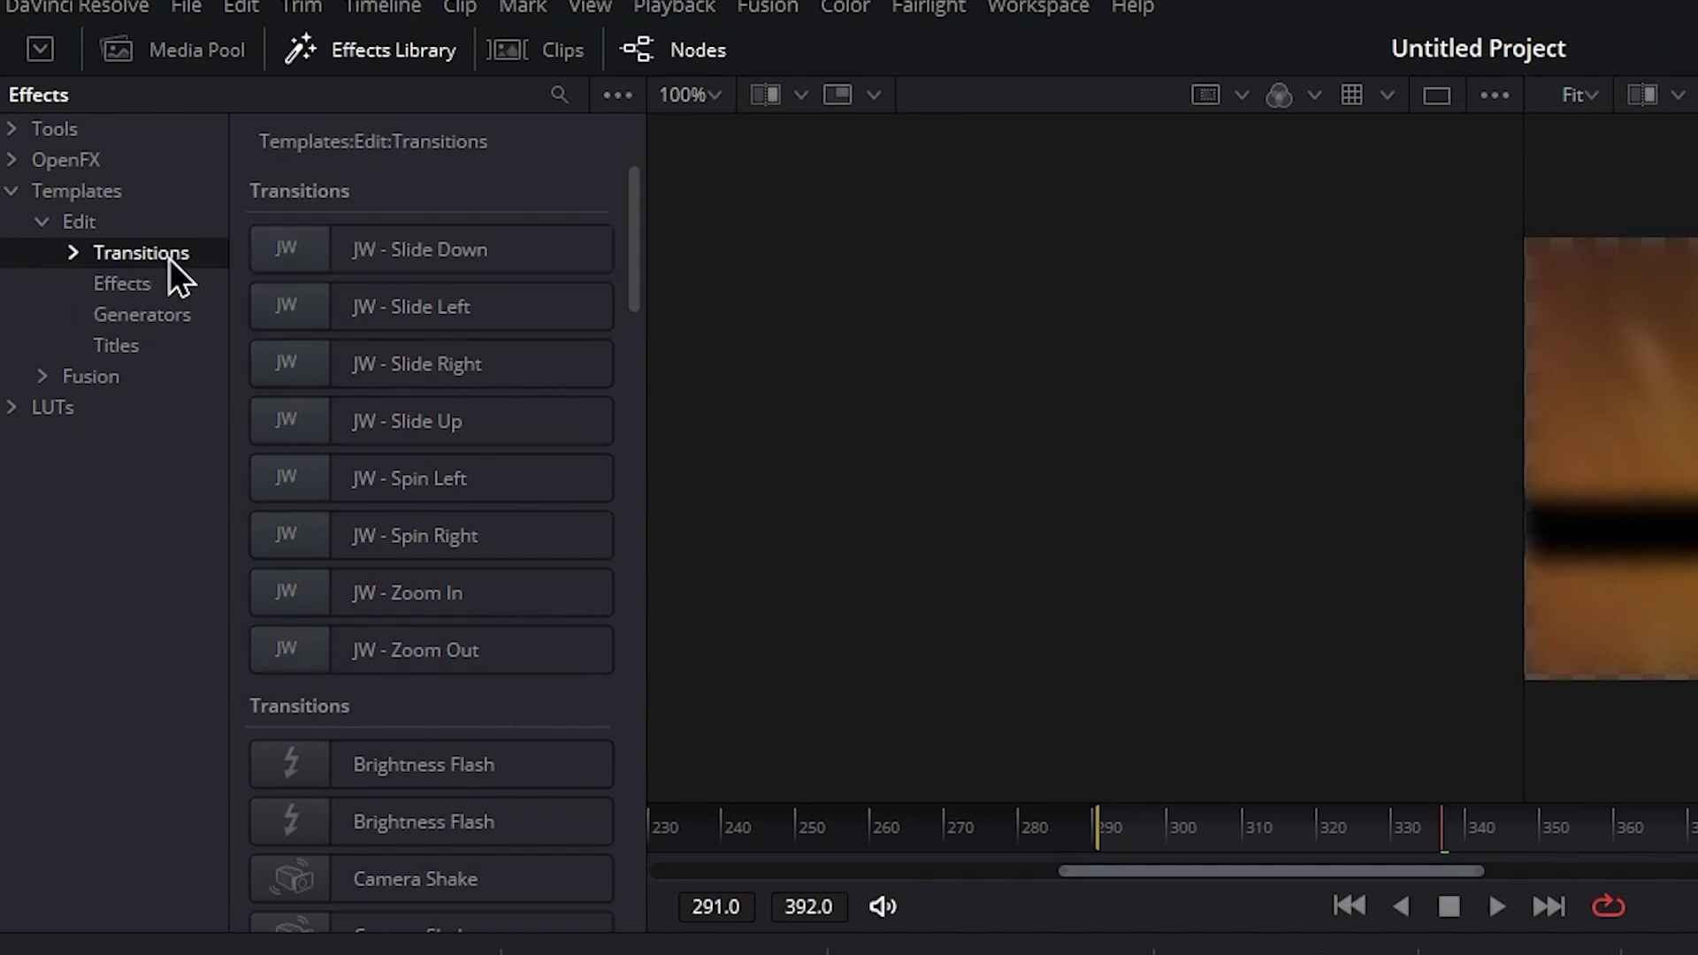
left_click(620, 94)
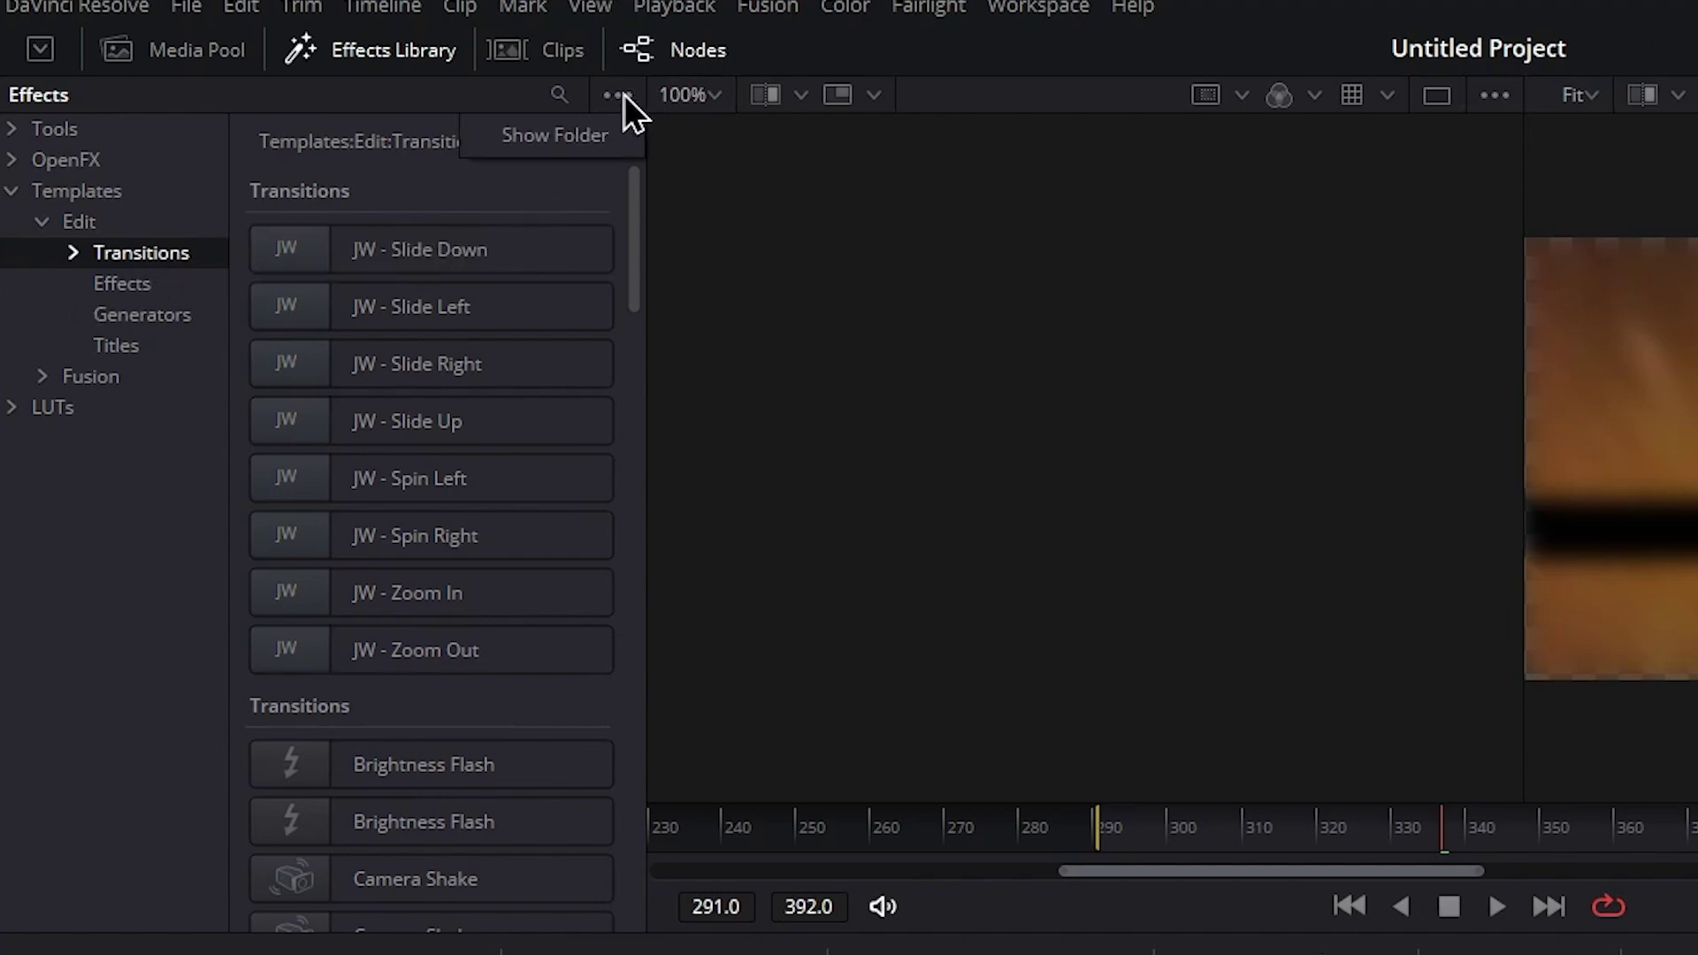
Delete JW - Seamless Transition Pro.drfx from the Transitions templates folder and close Explorer
left_click(580, 141)
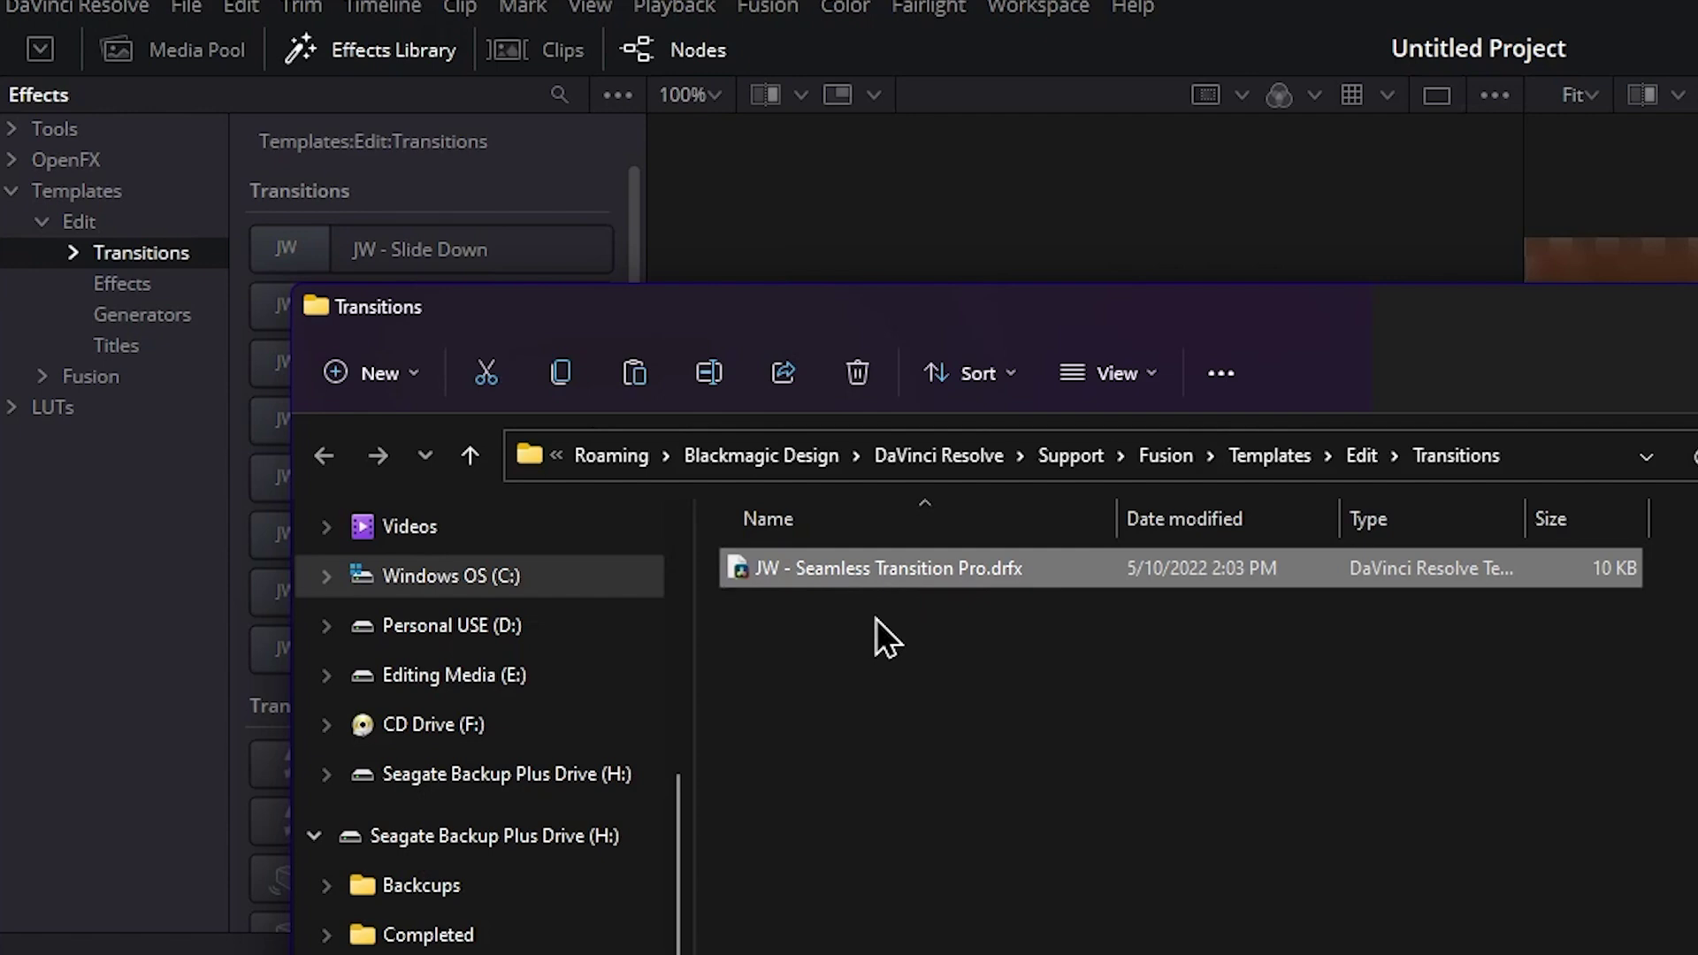
key("Delete")
key("Return")
left_click_drag(482, 306, 974, 306)
key("alt+F4")
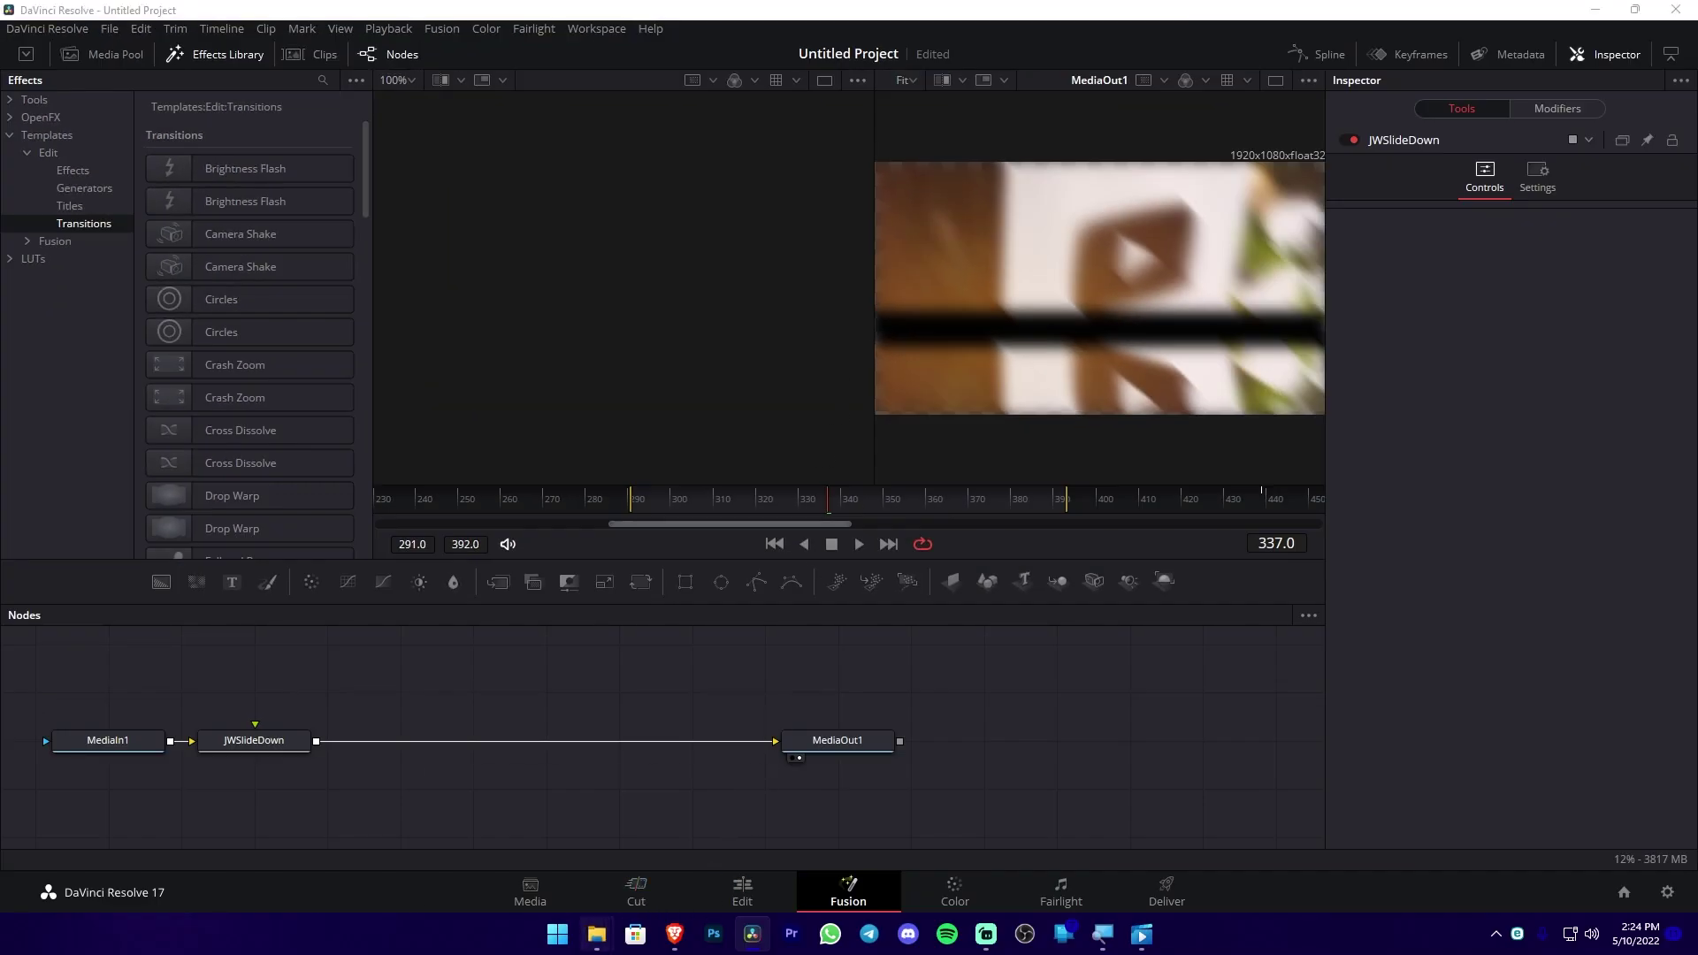
Drag JW - Seamless Transition Pro.drfx from Downloads onto Resolve's transitions list and confirm Install
mouse_move(598, 936)
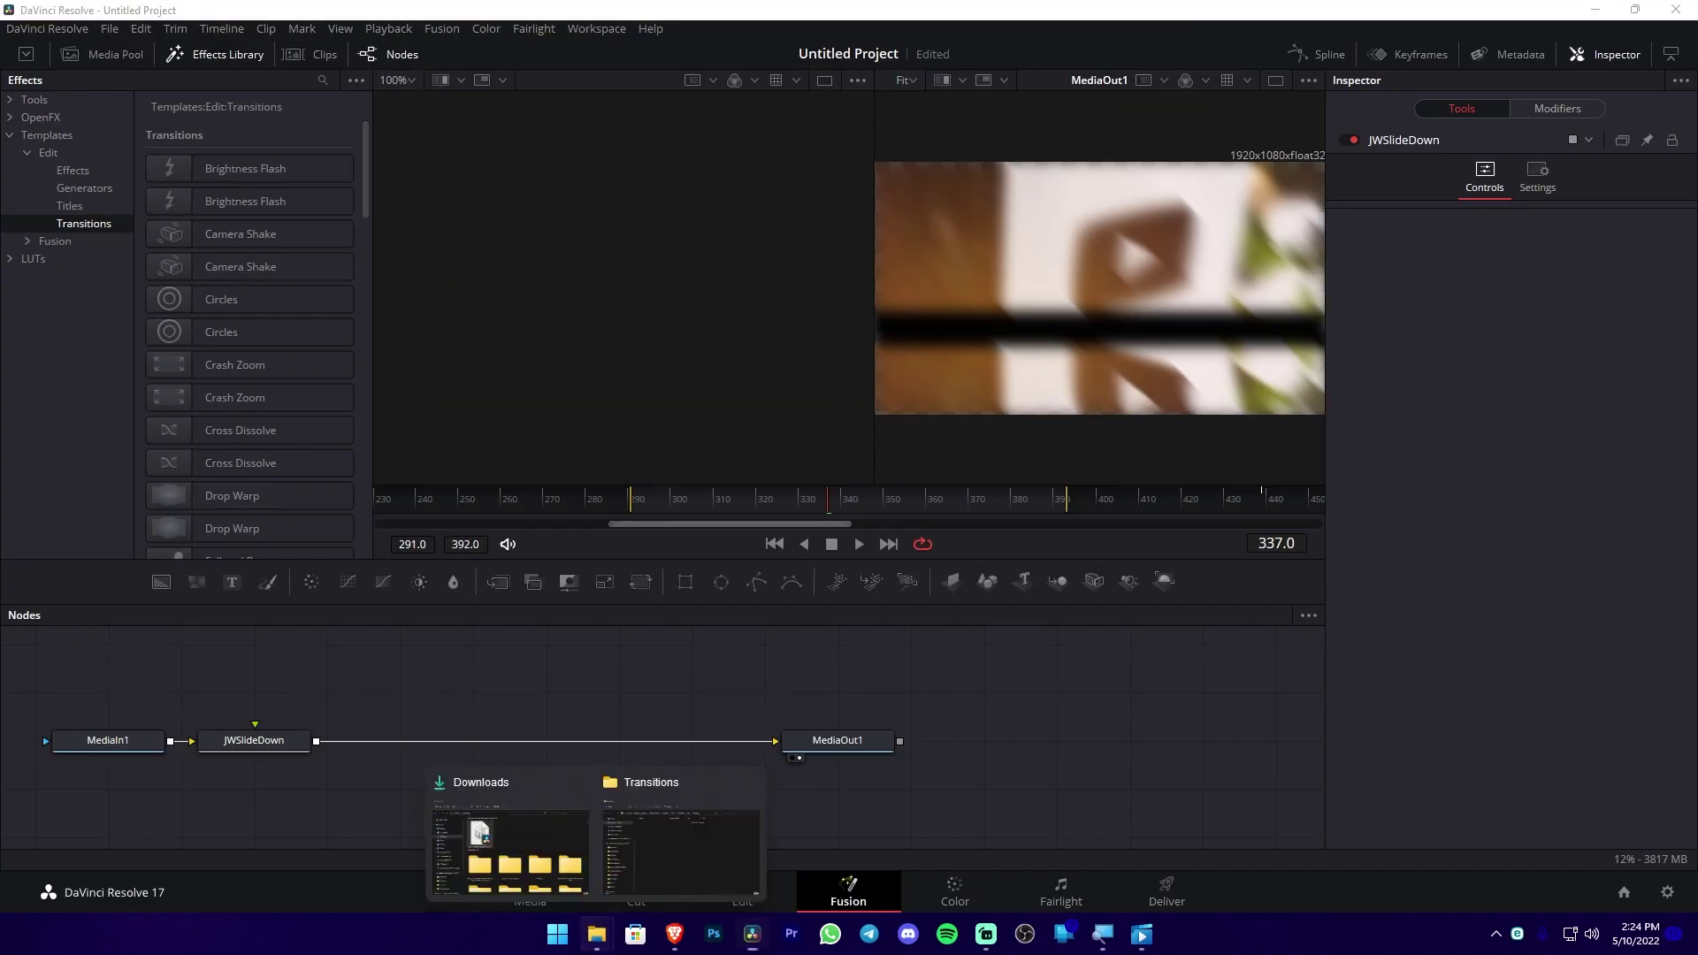
left_click(510, 849)
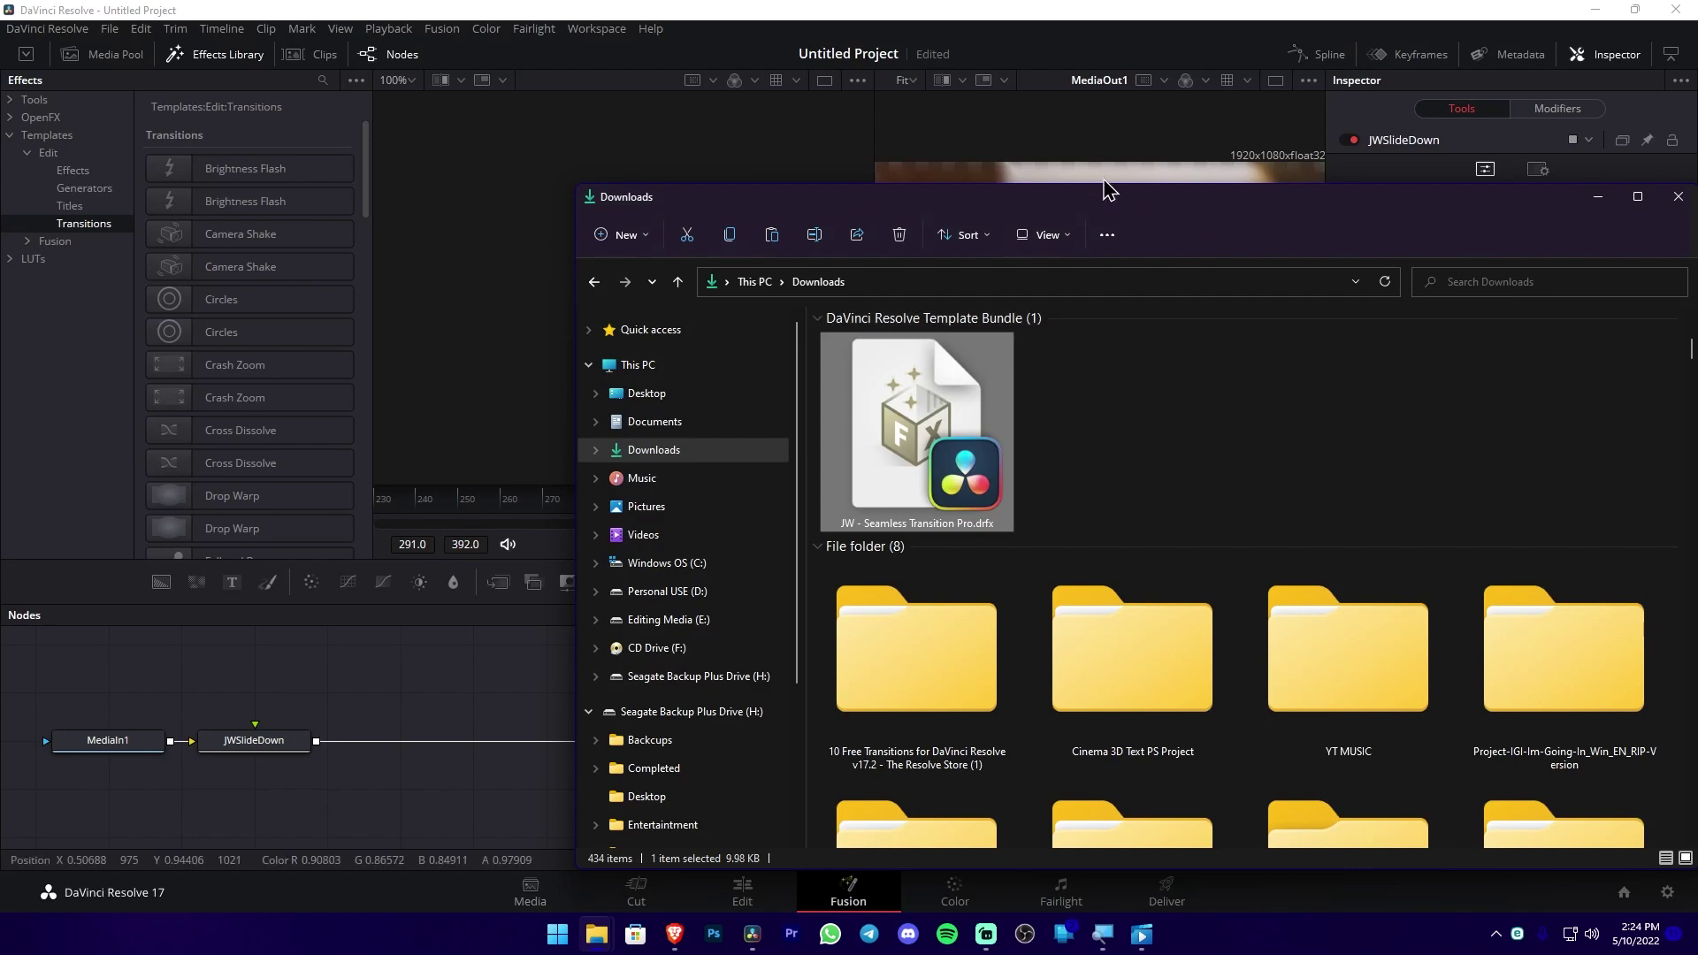
mouse_move(1118, 216)
left_mouse_down()
mouse_move(1430, 285)
mouse_move(1336, 170)
left_mouse_up()
left_click_drag(1172, 395, 182, 310)
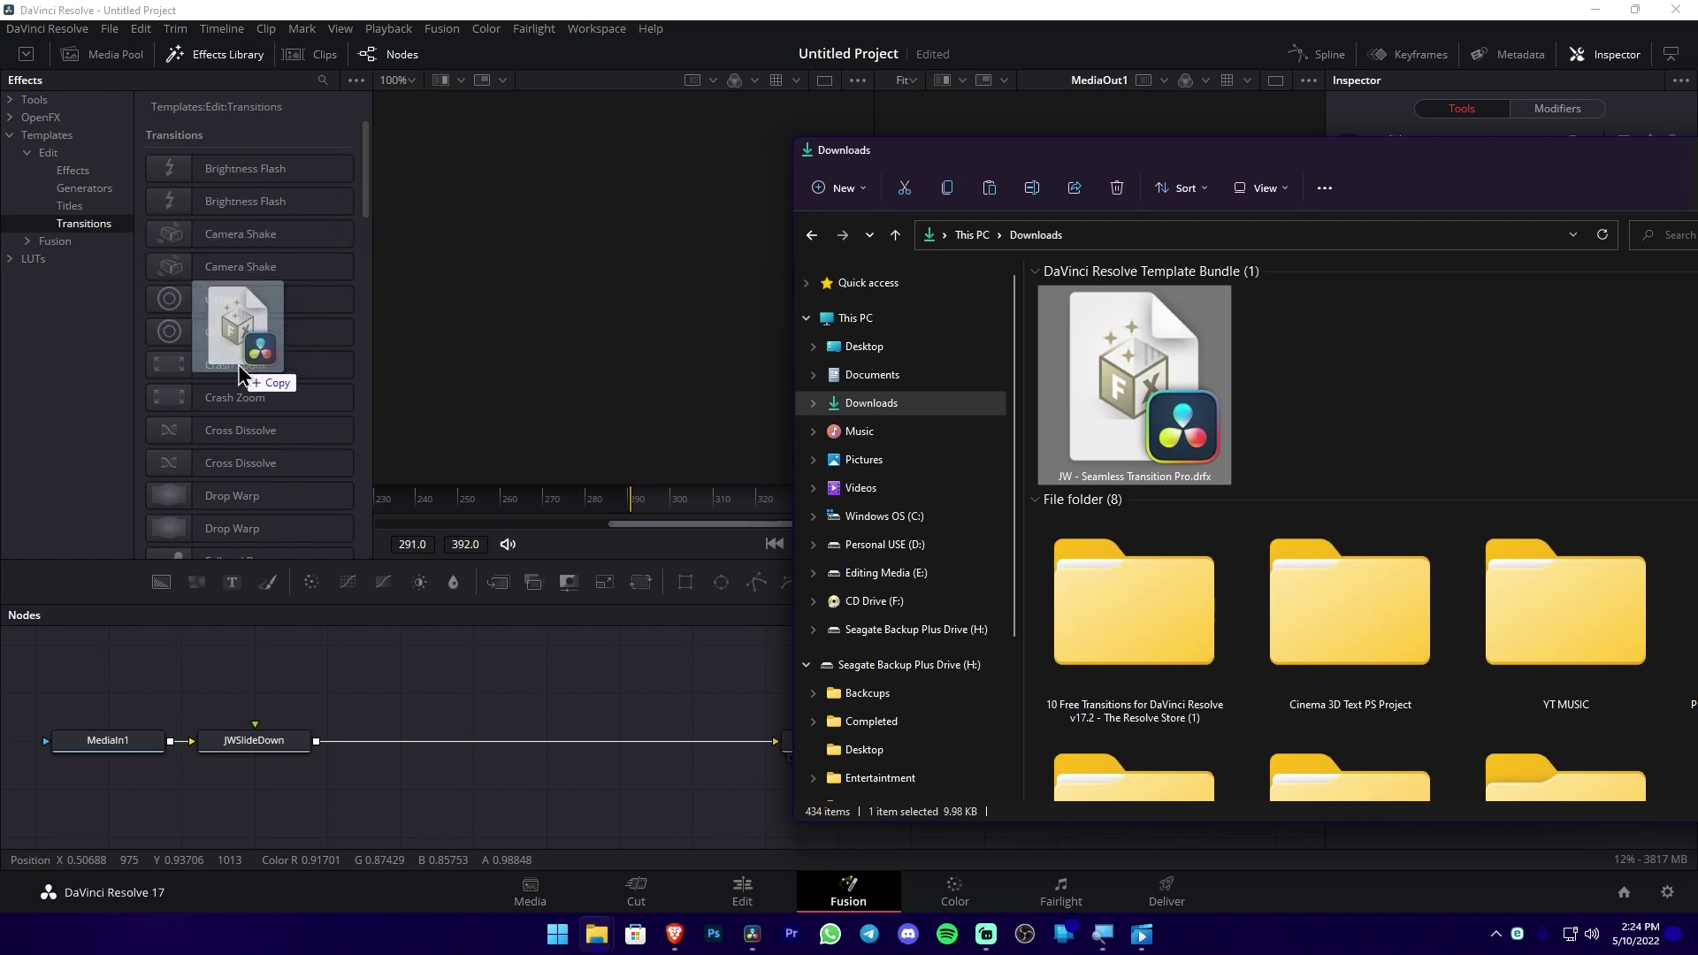
left_click_drag(181, 309, 287, 371)
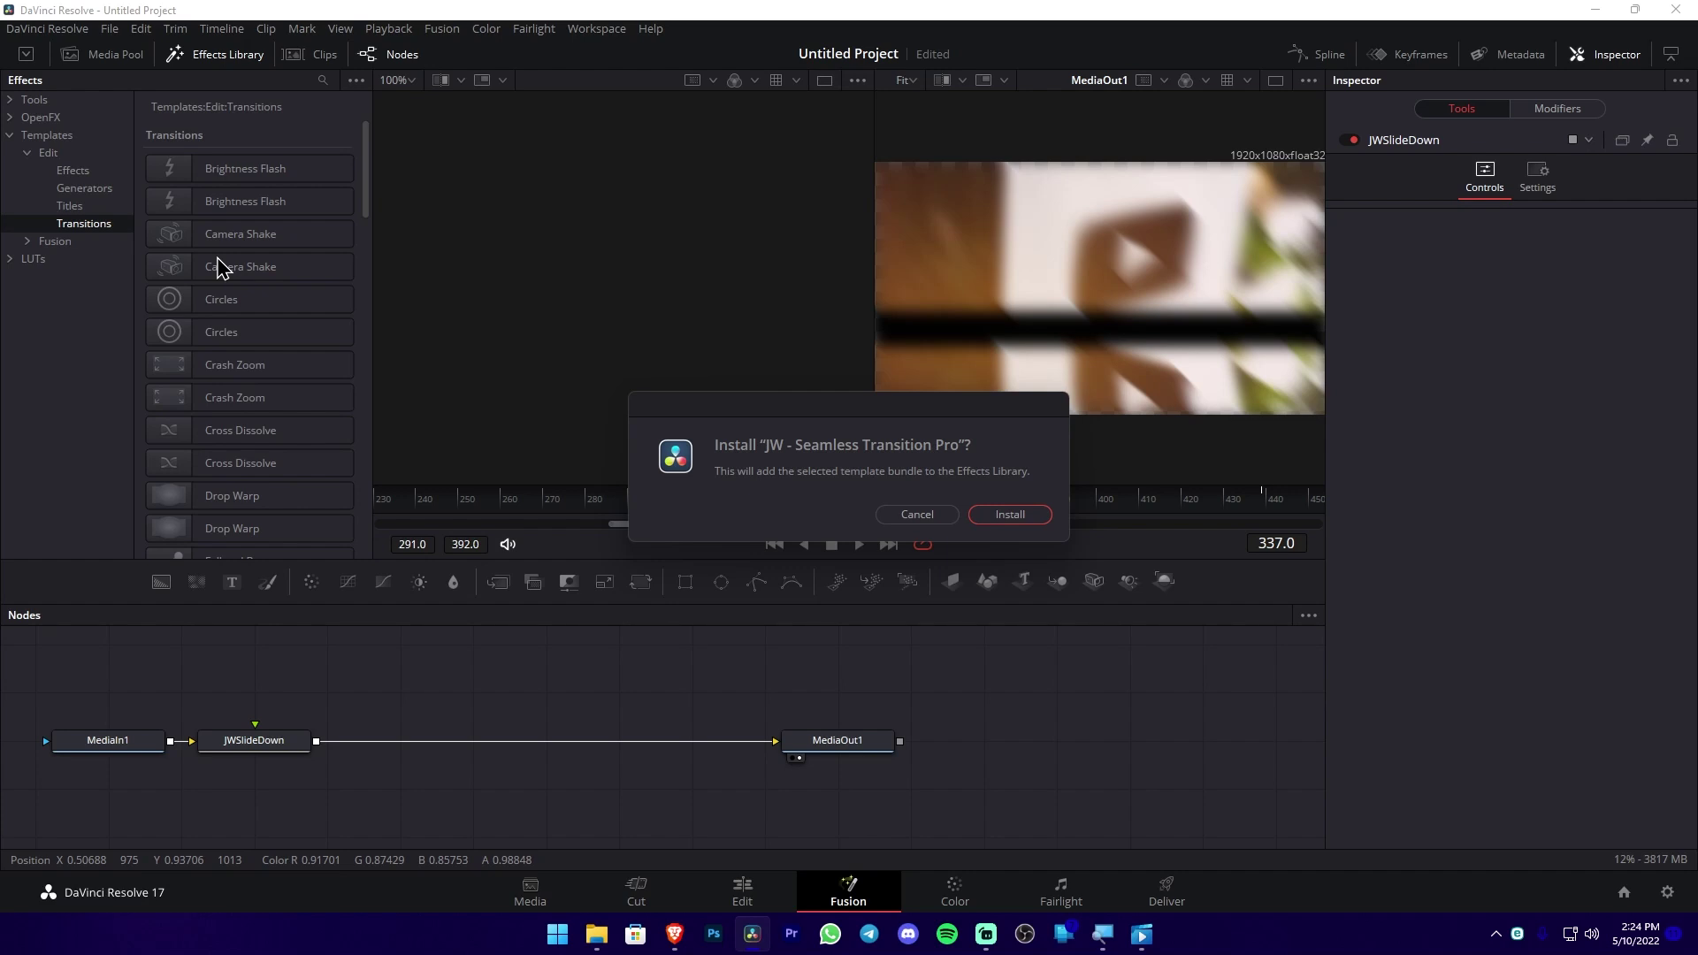
left_click(1010, 514)
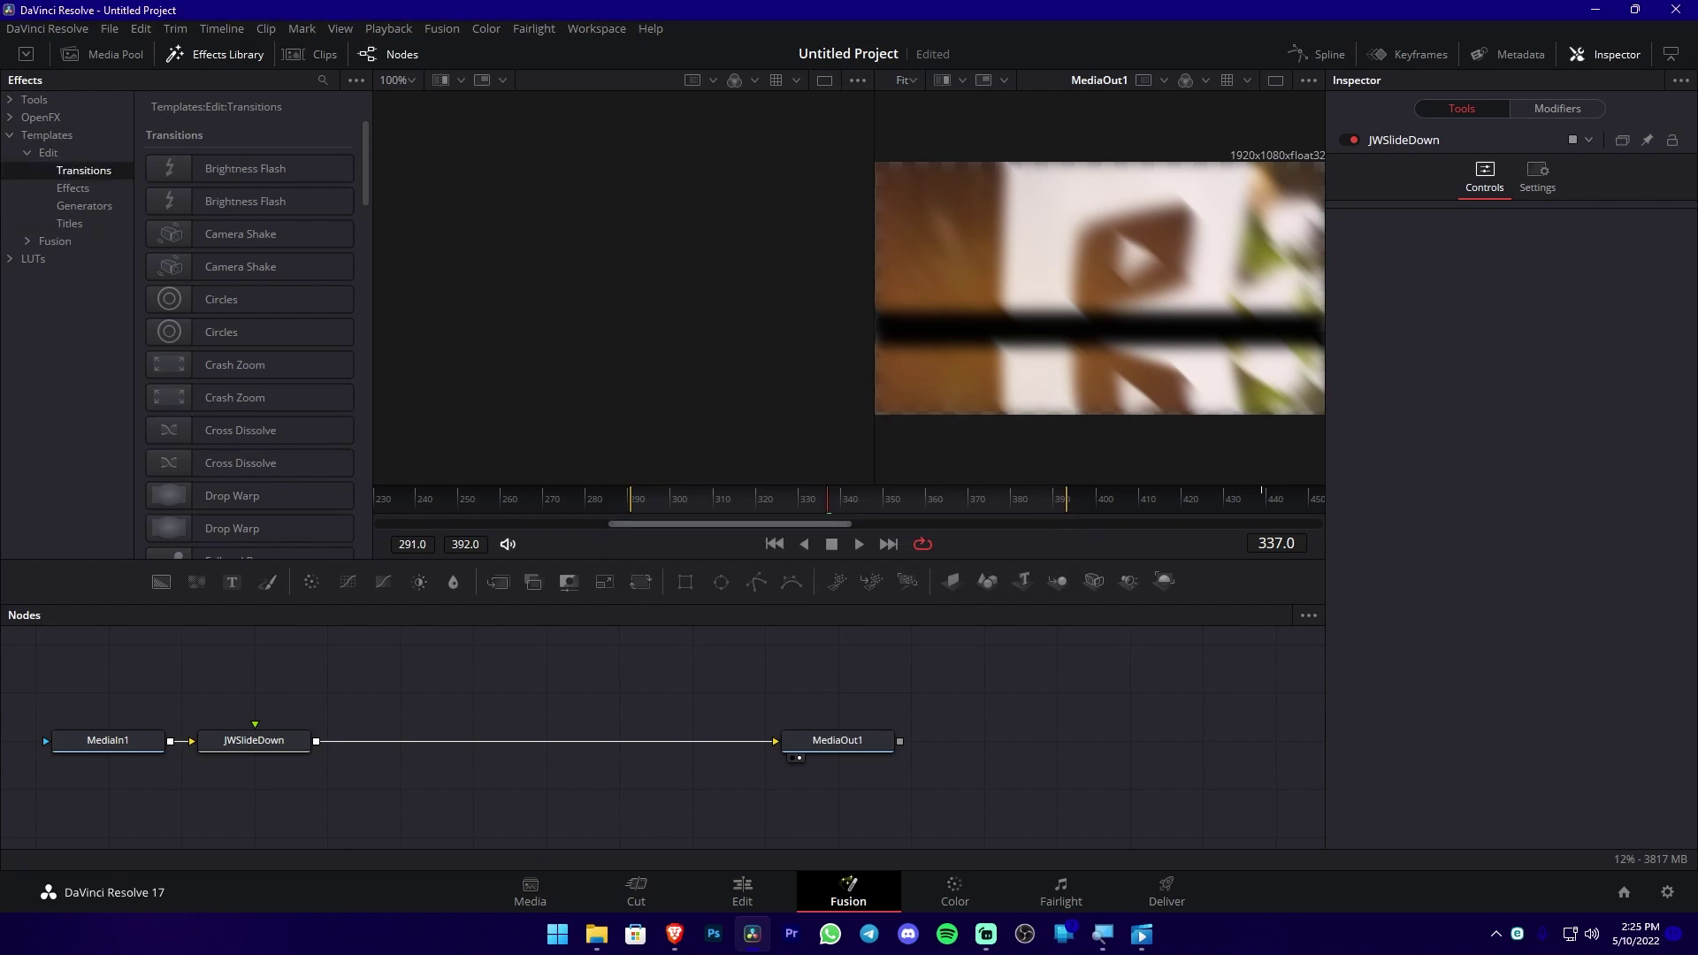
Scroll down to the JW transitions, then go to the Edit page with Intro 2022.mp4 on Video 1
scroll(327, 292, "down", 5)
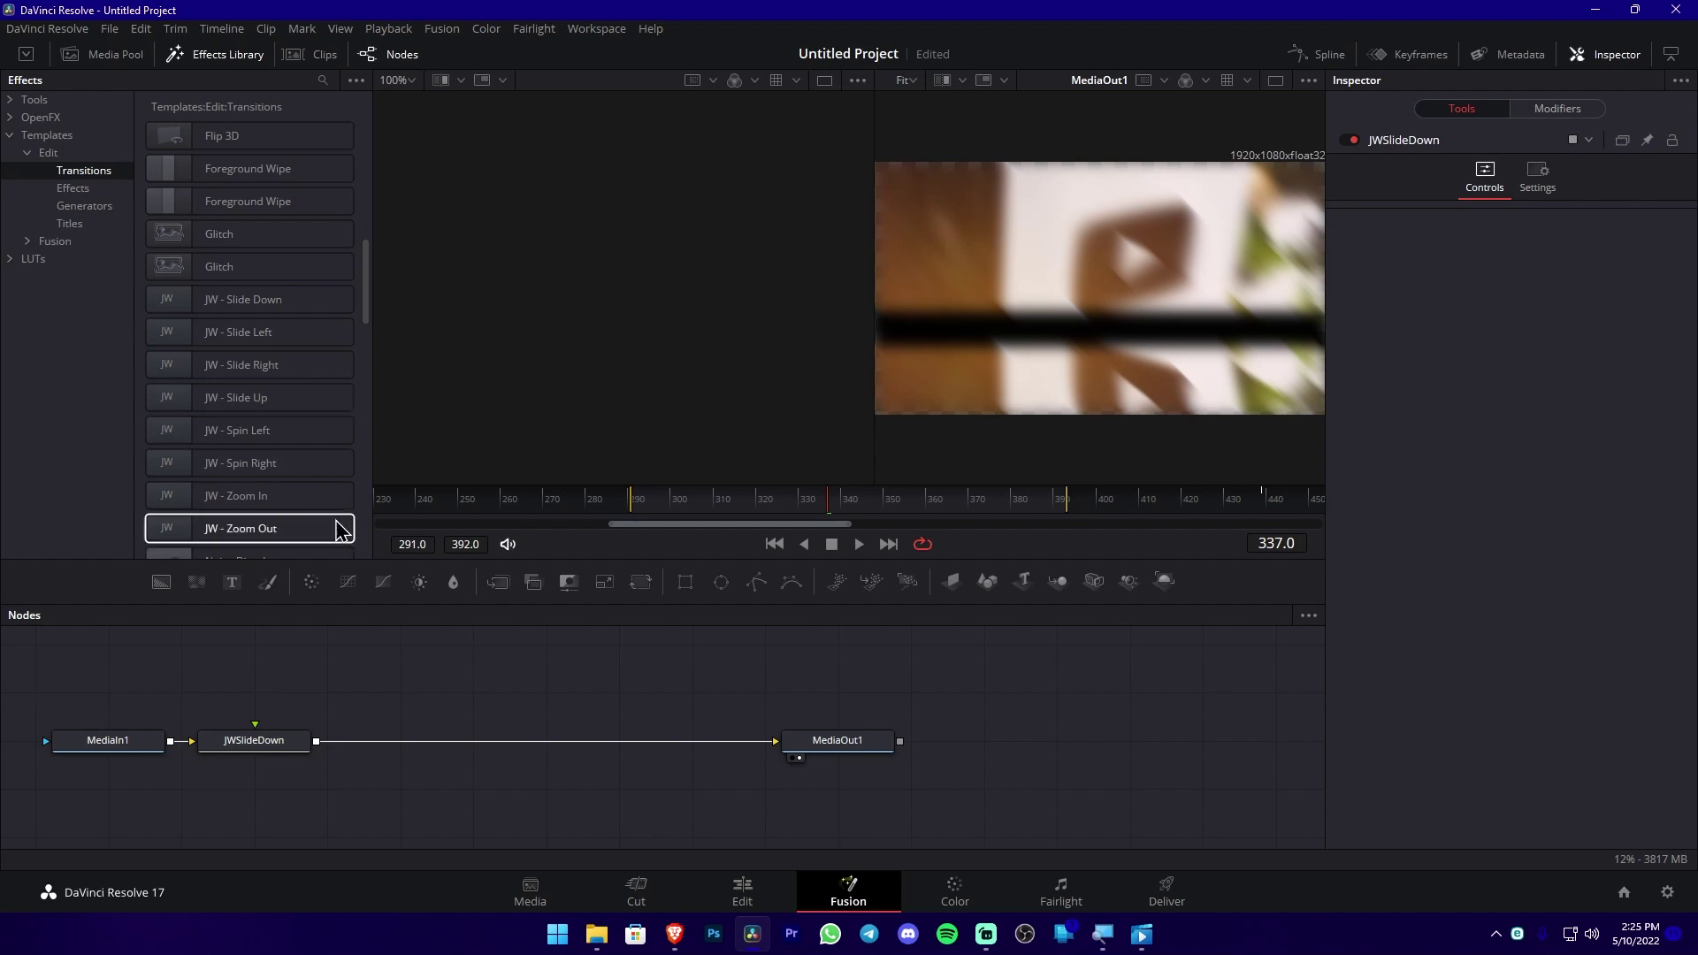
left_click(739, 893)
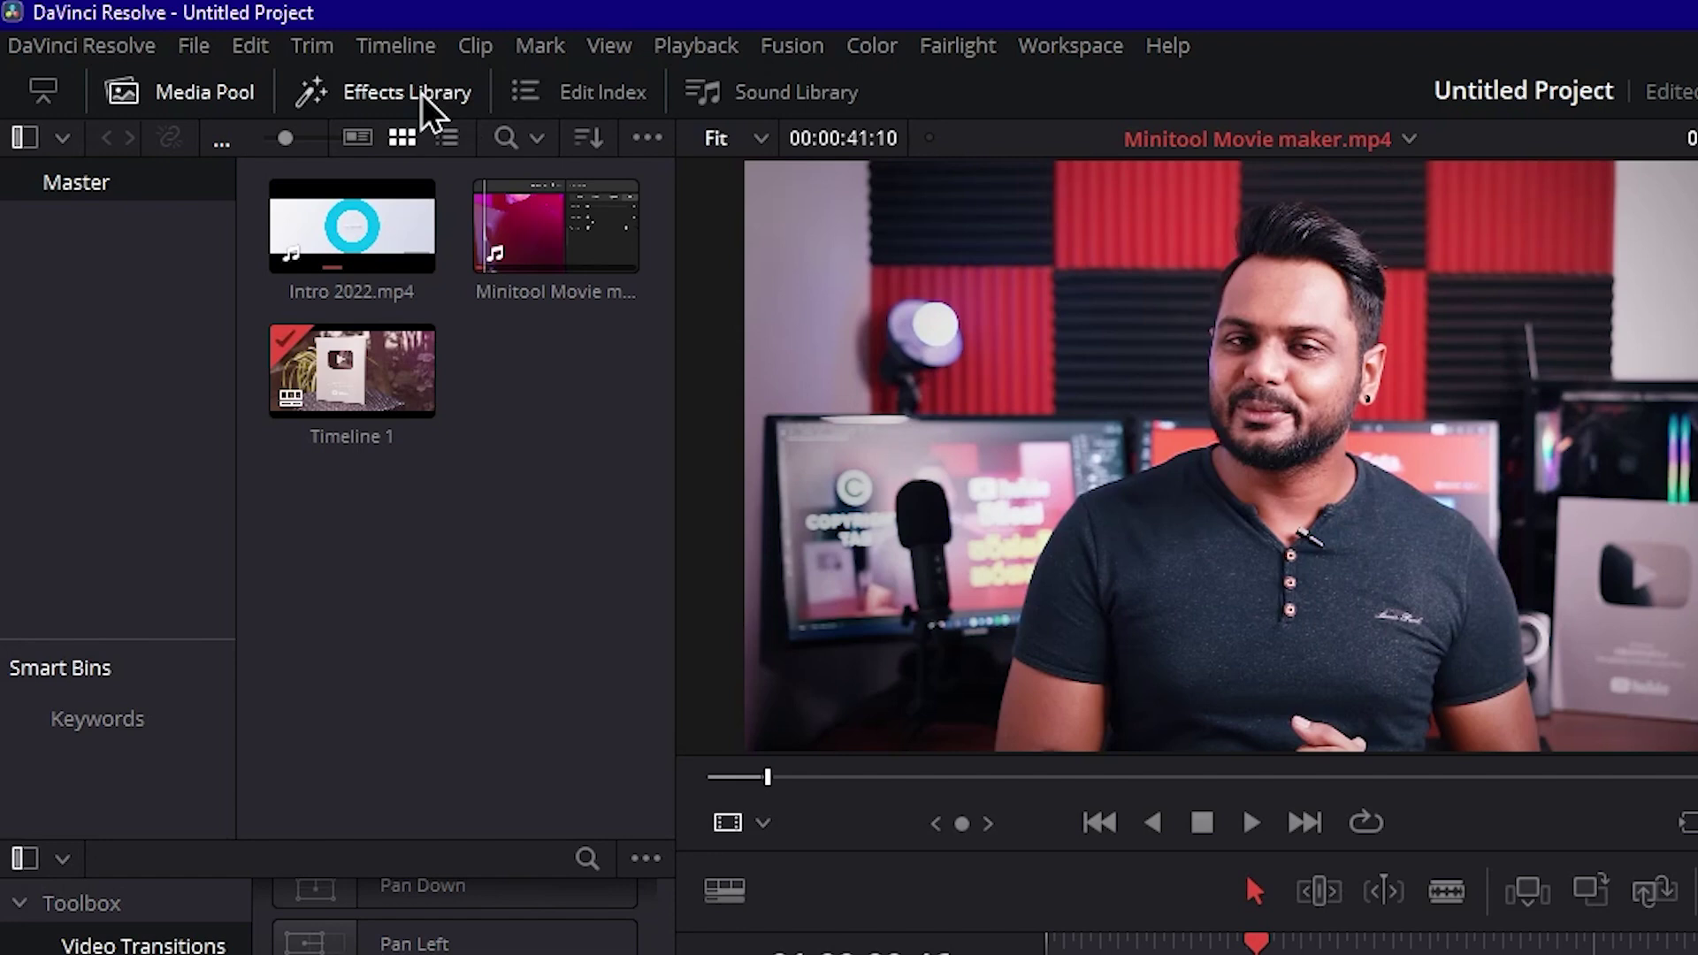
Hide the media pool so Video Transitions, including JW - Zoom In and Zoom Out, fill the left
left_click(422, 94)
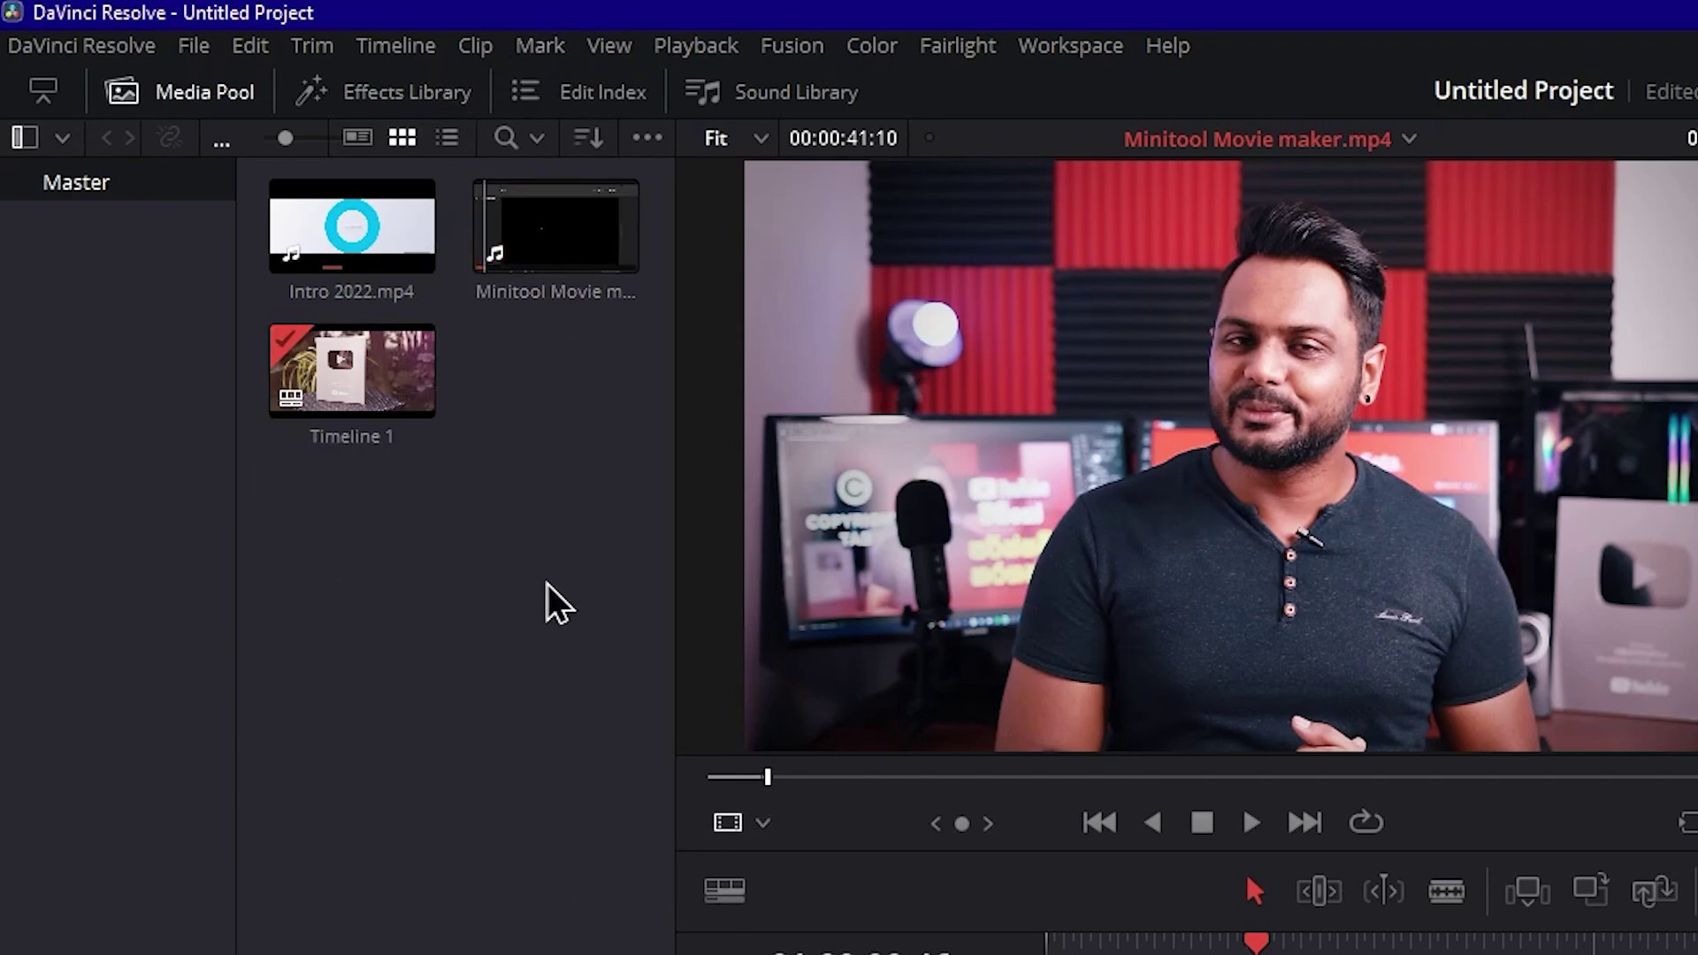
left_click(391, 92)
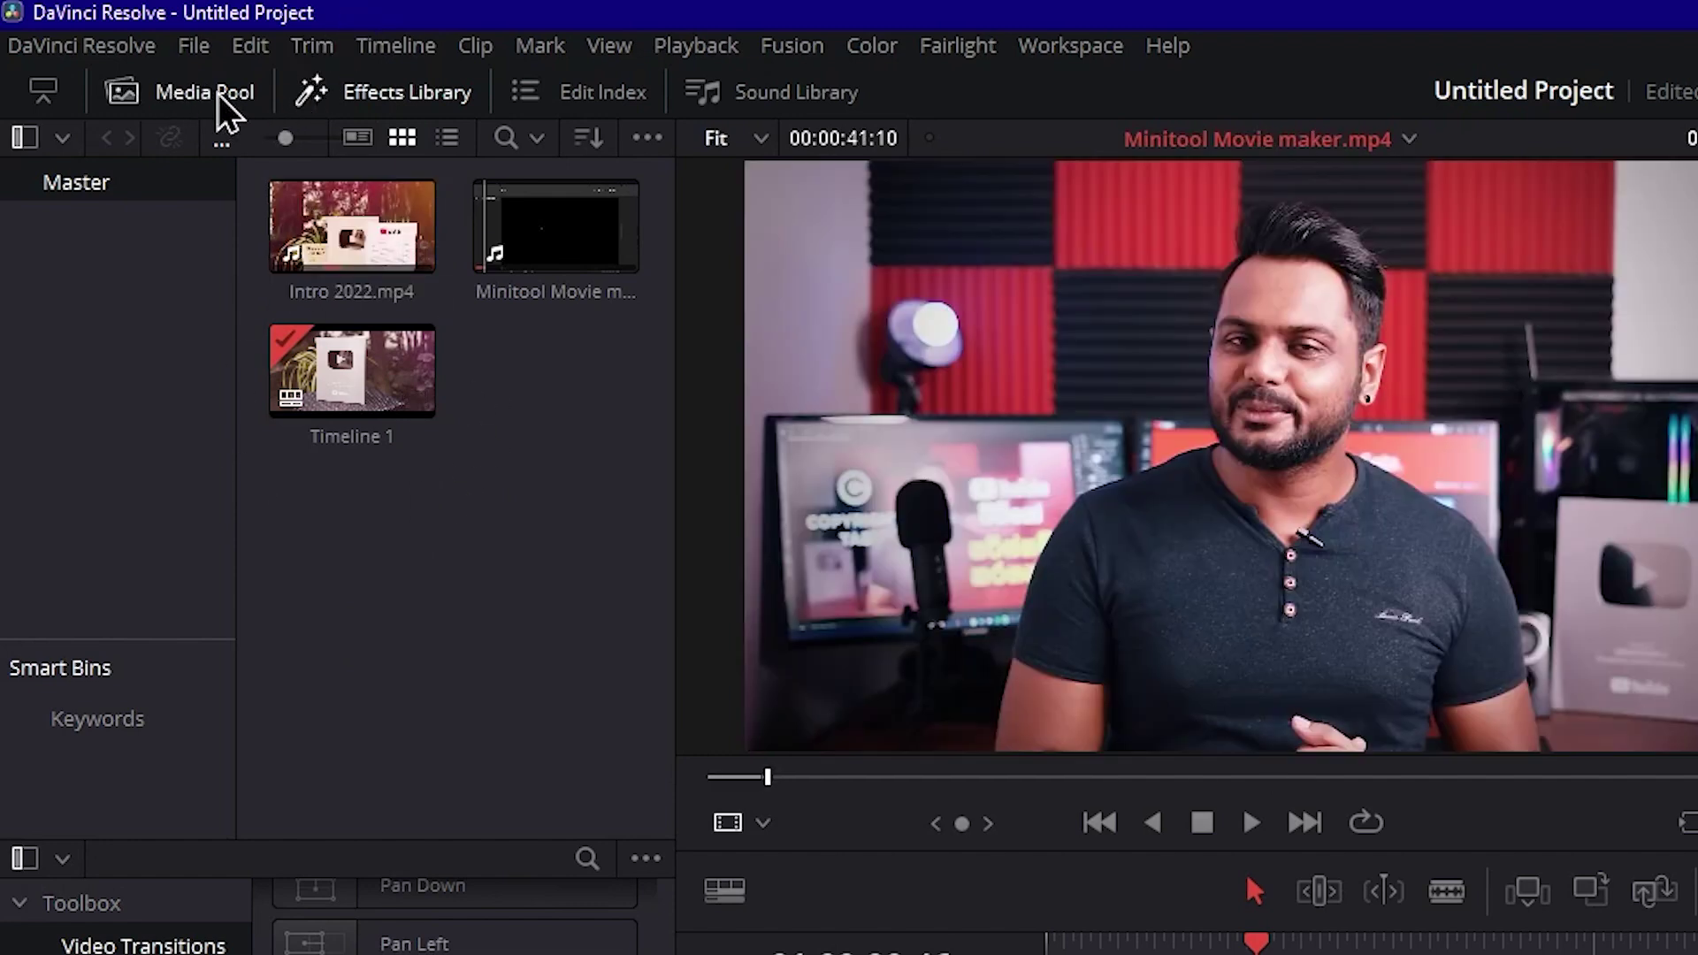
left_click(218, 94)
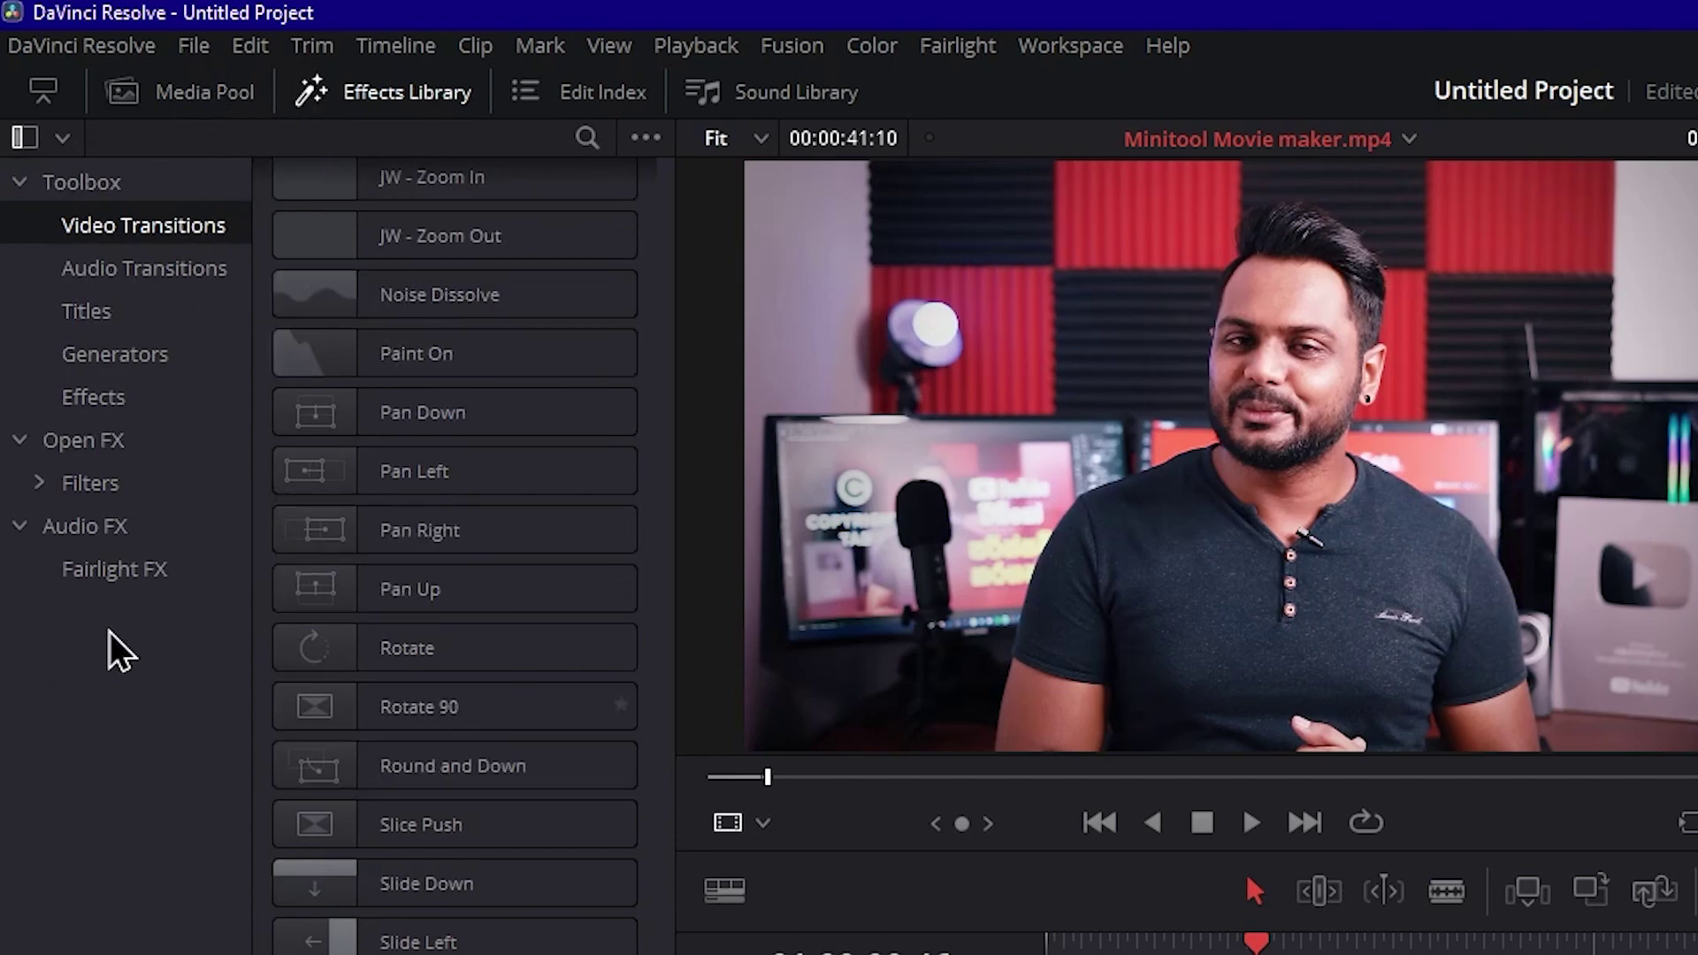
left_click(19, 182)
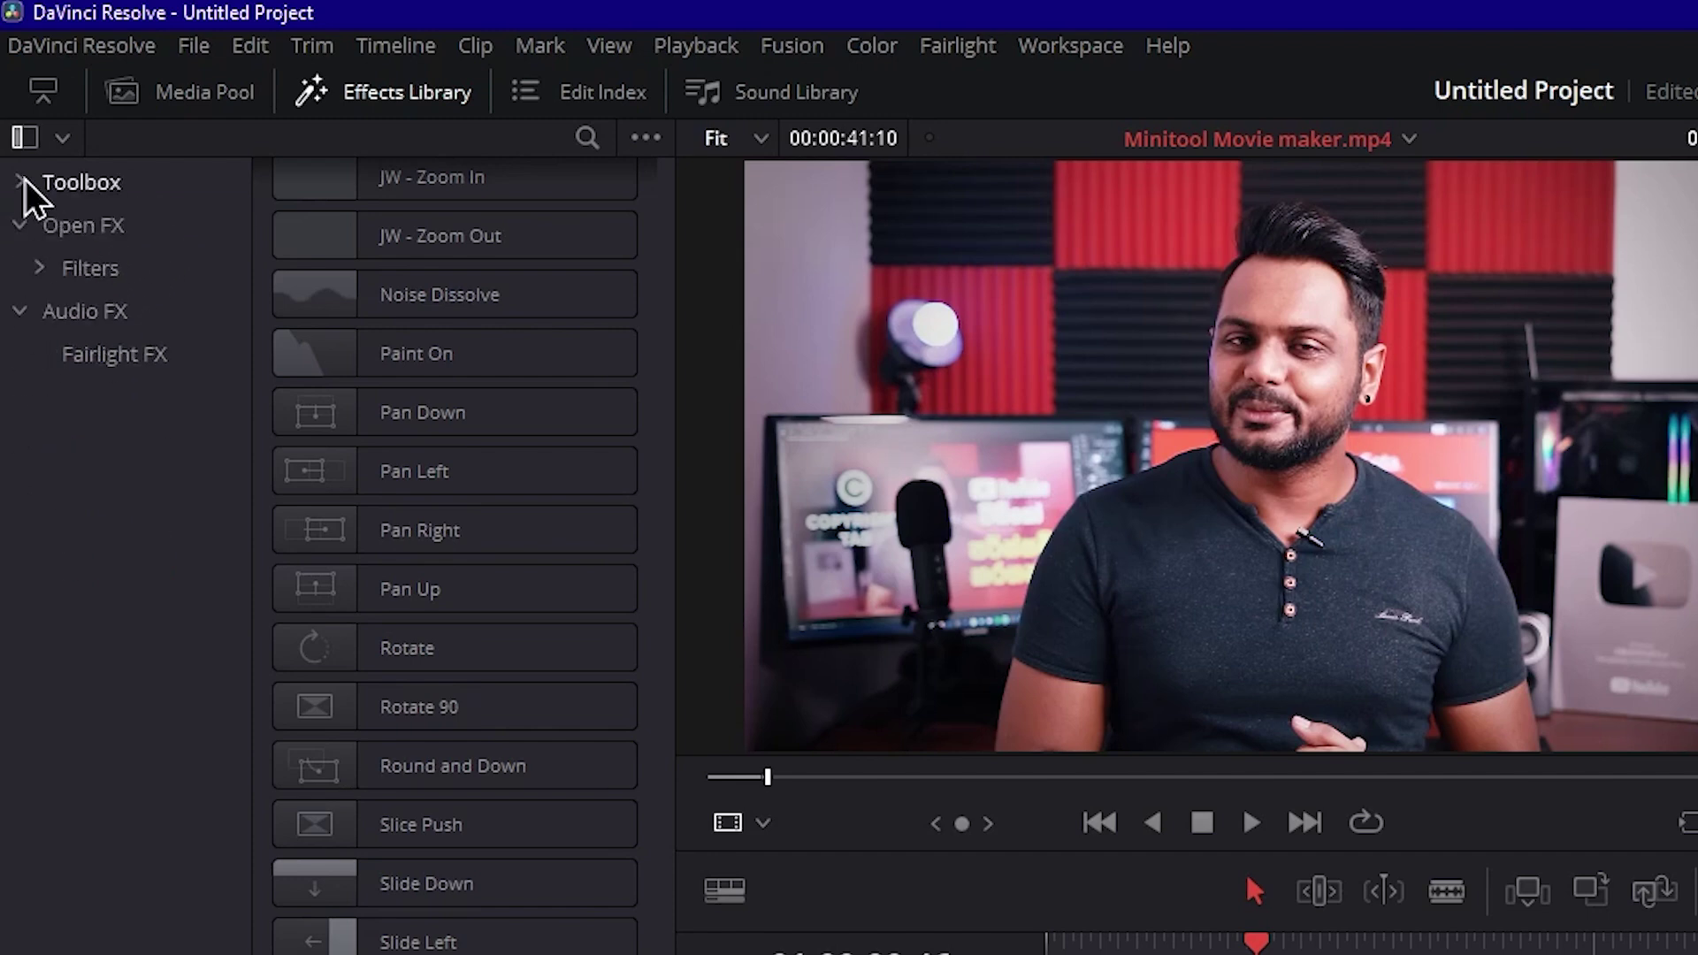
left_click(18, 180)
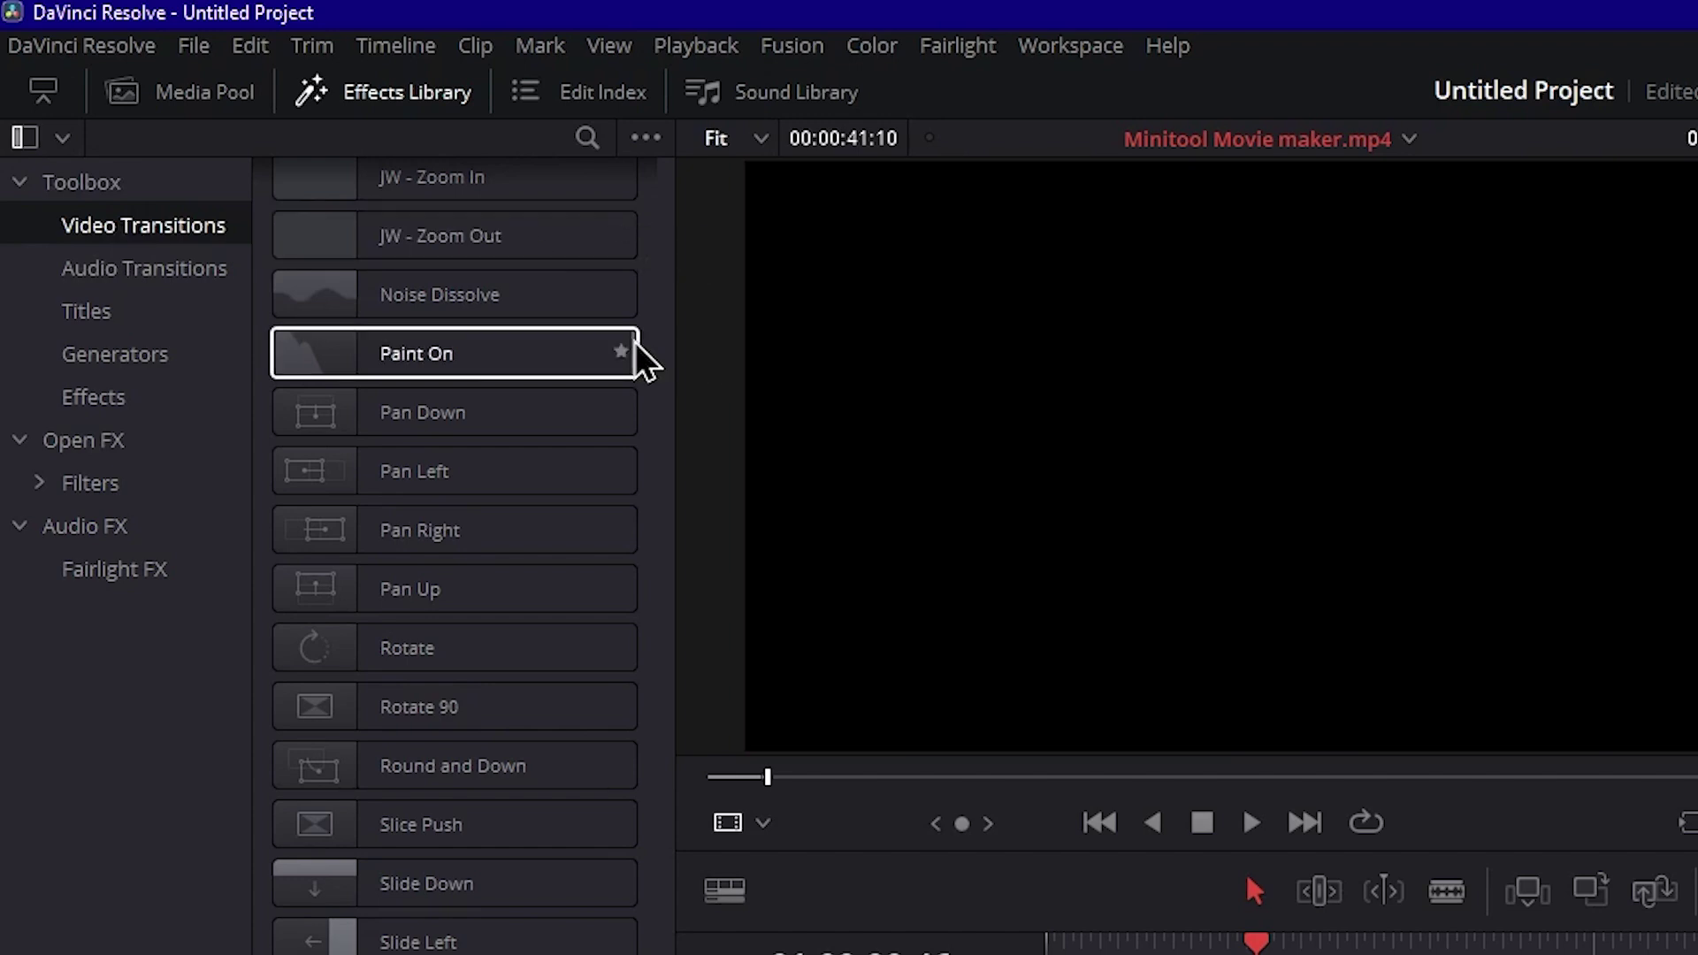
scroll(670, 407, "up", 3)
scroll(665, 432, "up", 5)
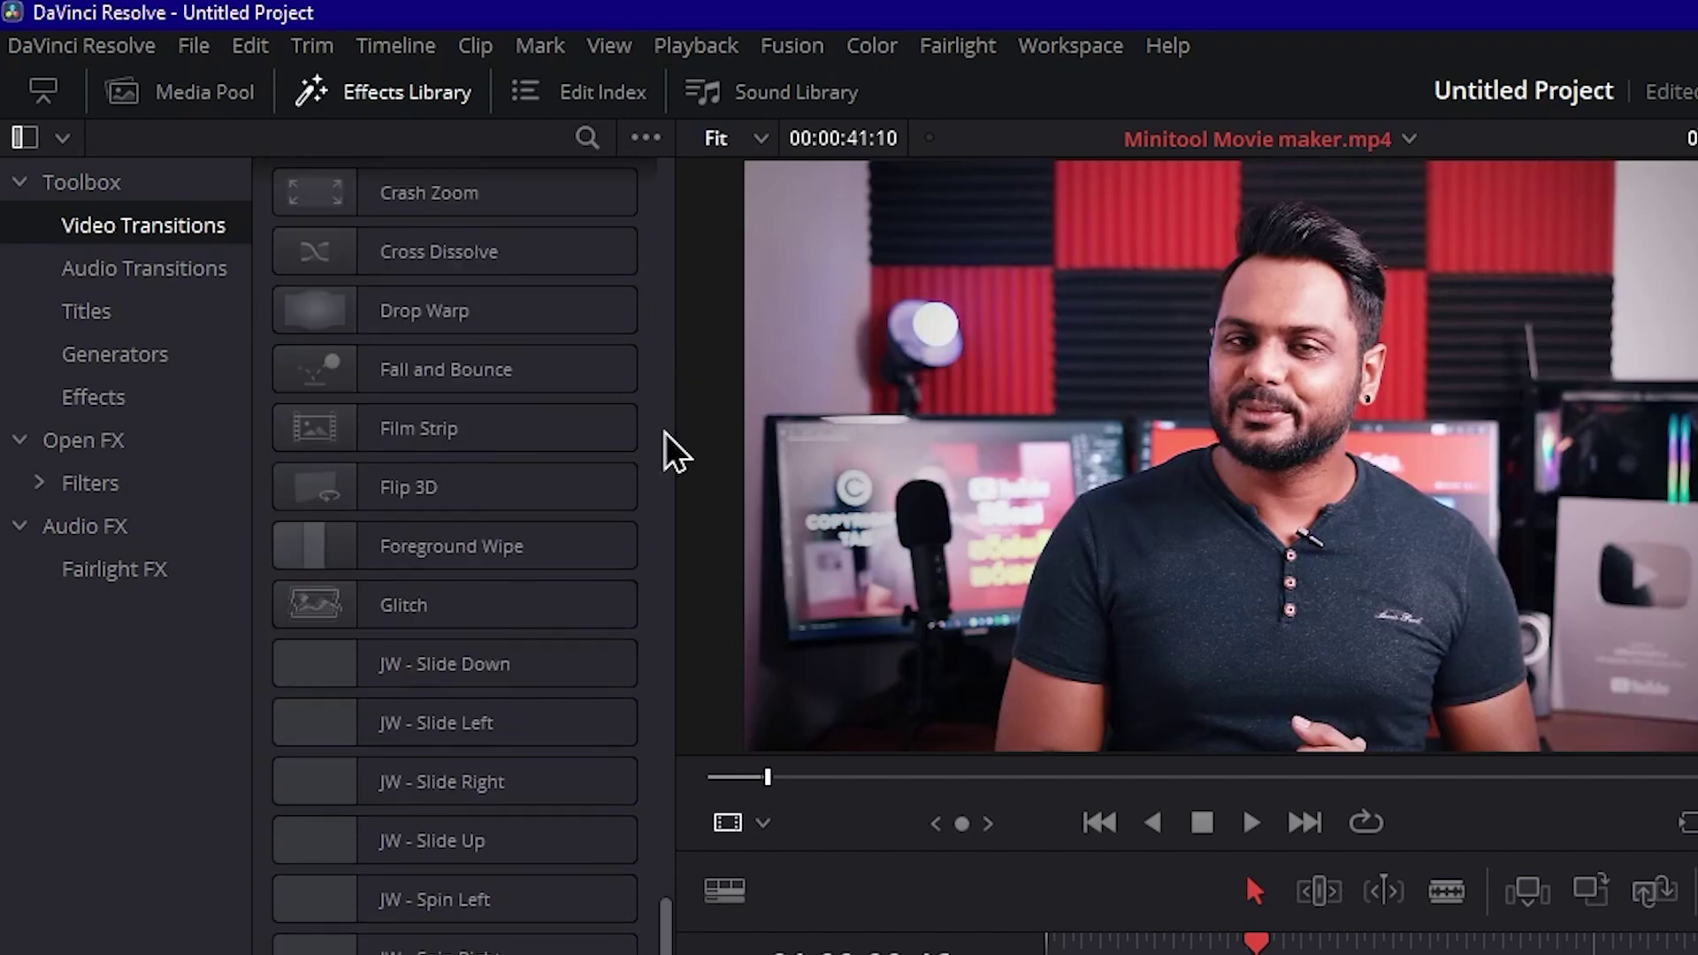
scroll(665, 433, "up", 5)
scroll(665, 433, "up", 3)
scroll(665, 433, "up", 5)
scroll(665, 432, "down", 3)
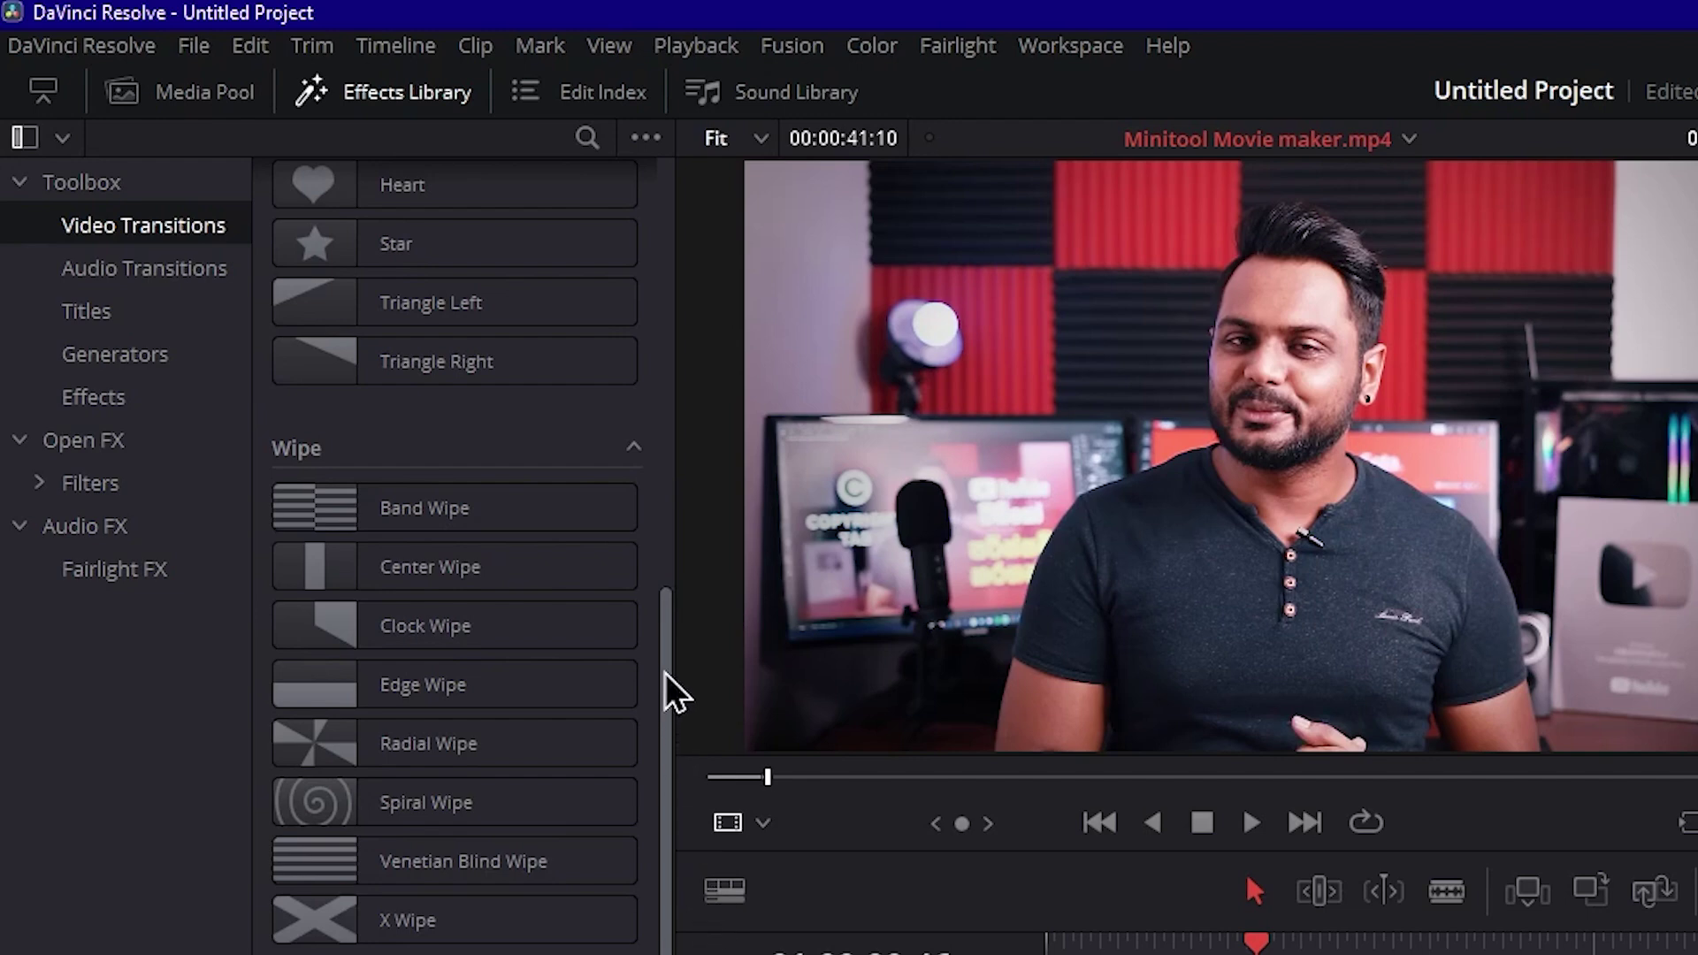
left_click_drag(665, 672, 677, 771)
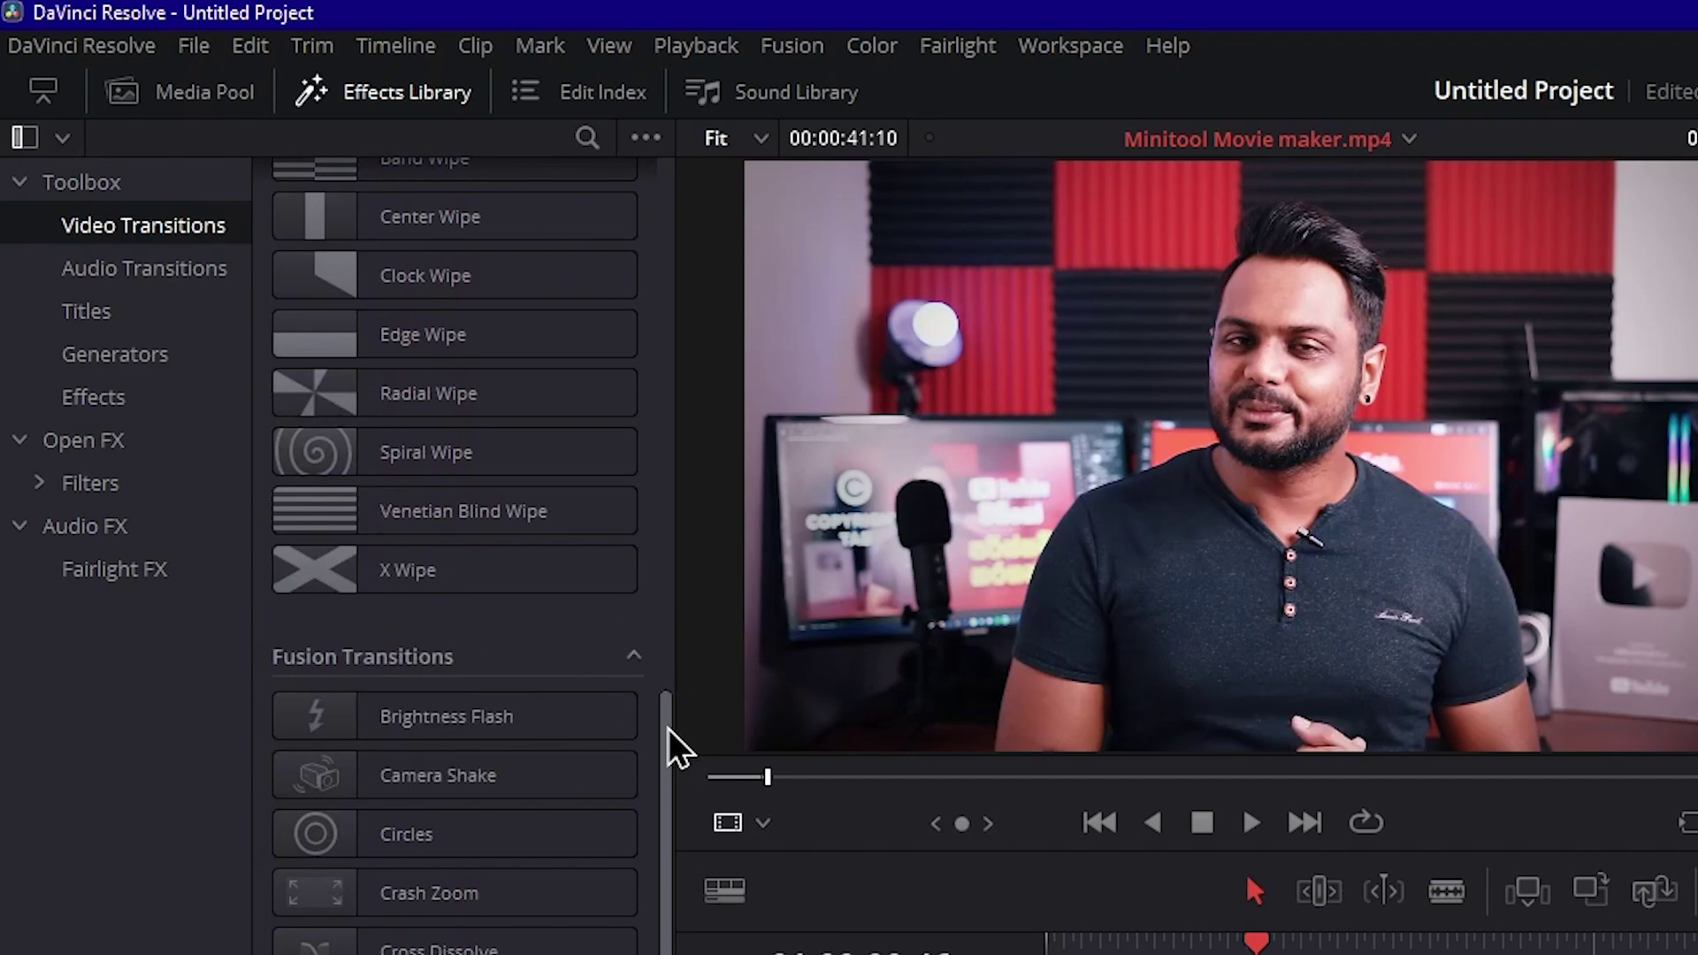
left_click_drag(668, 729, 655, 951)
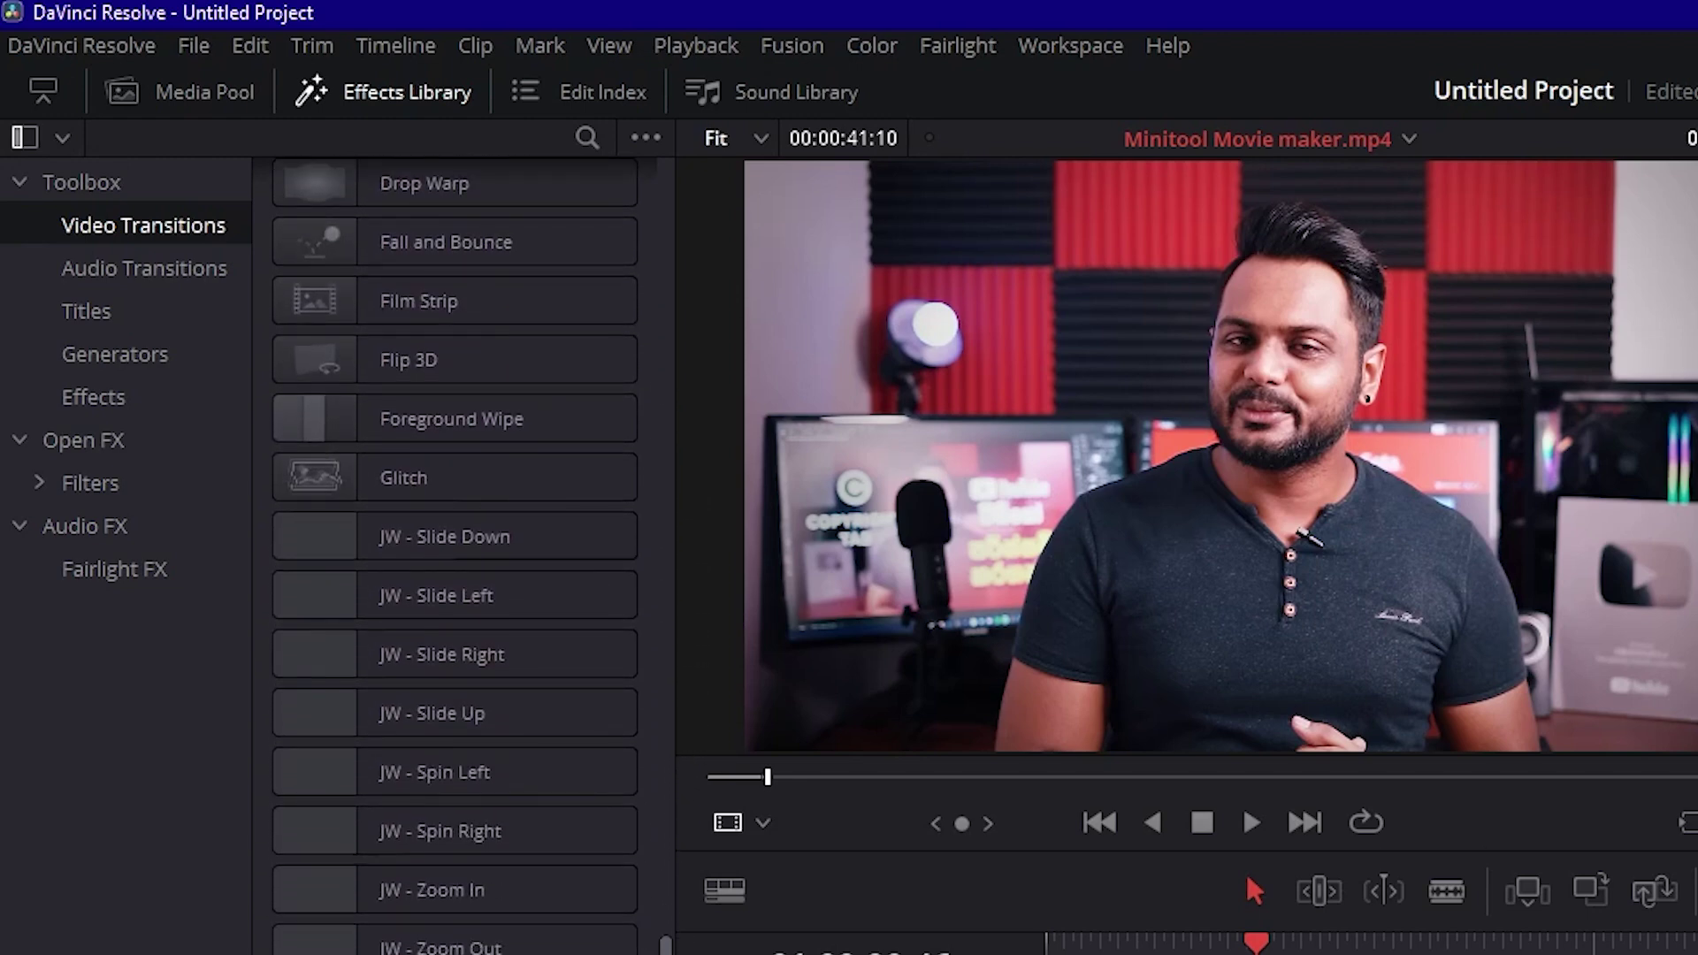
mouse_move(390, 553)
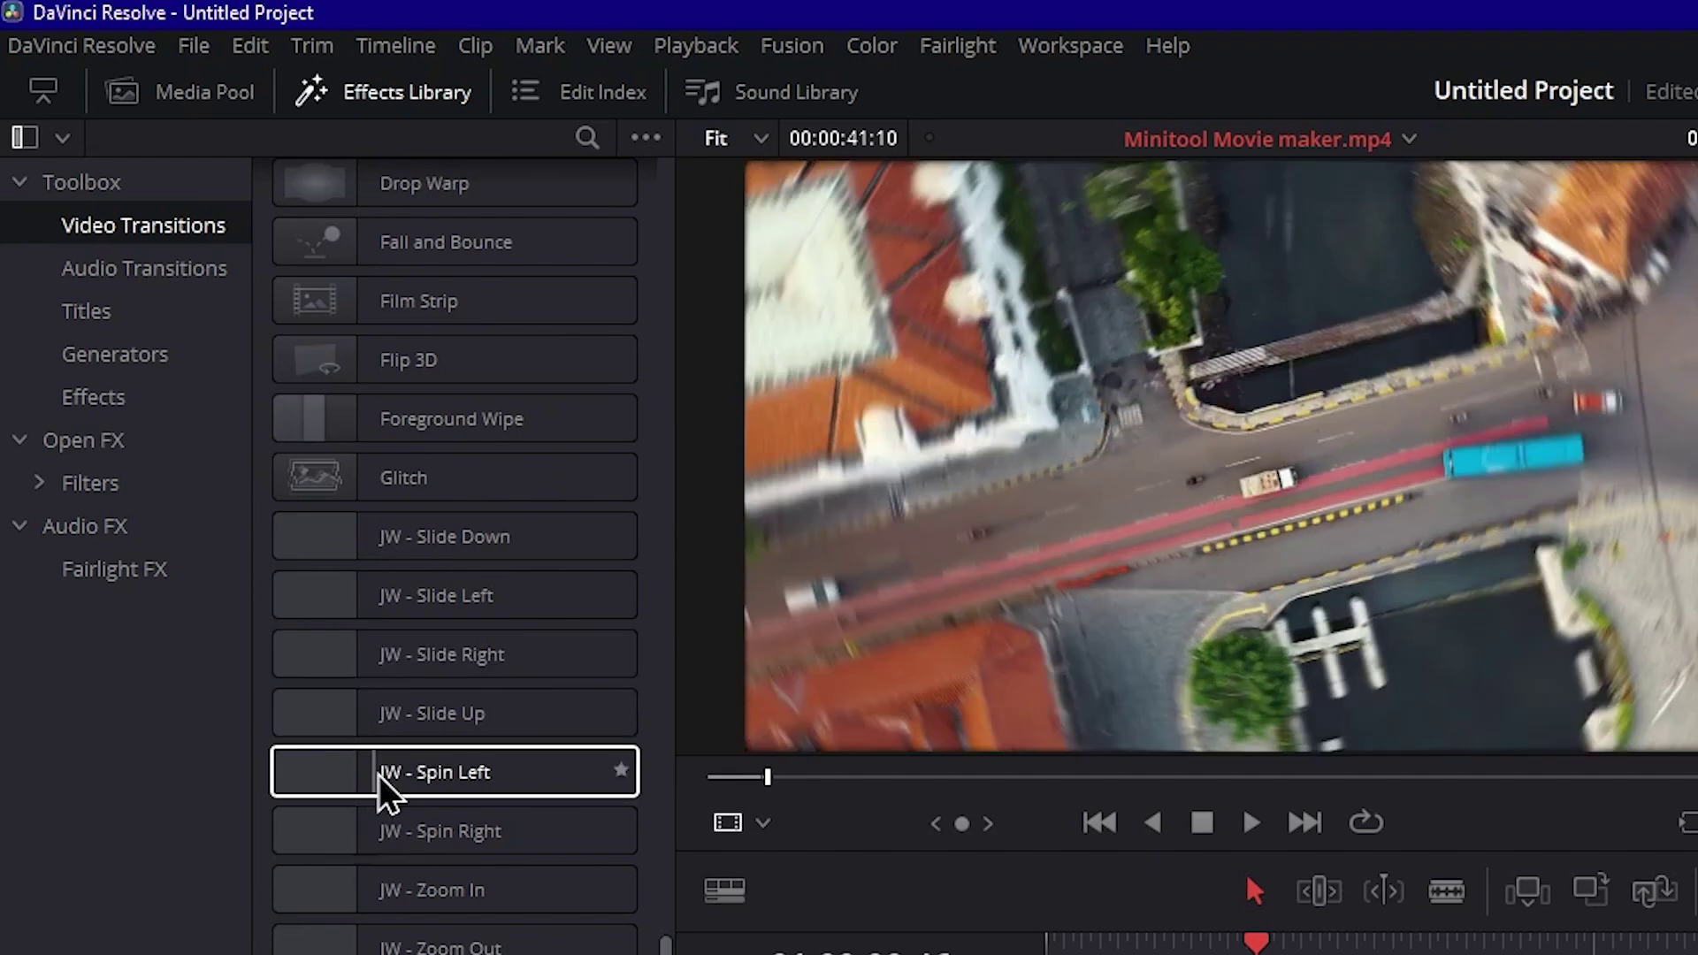
scroll(439, 637, "down", 10)
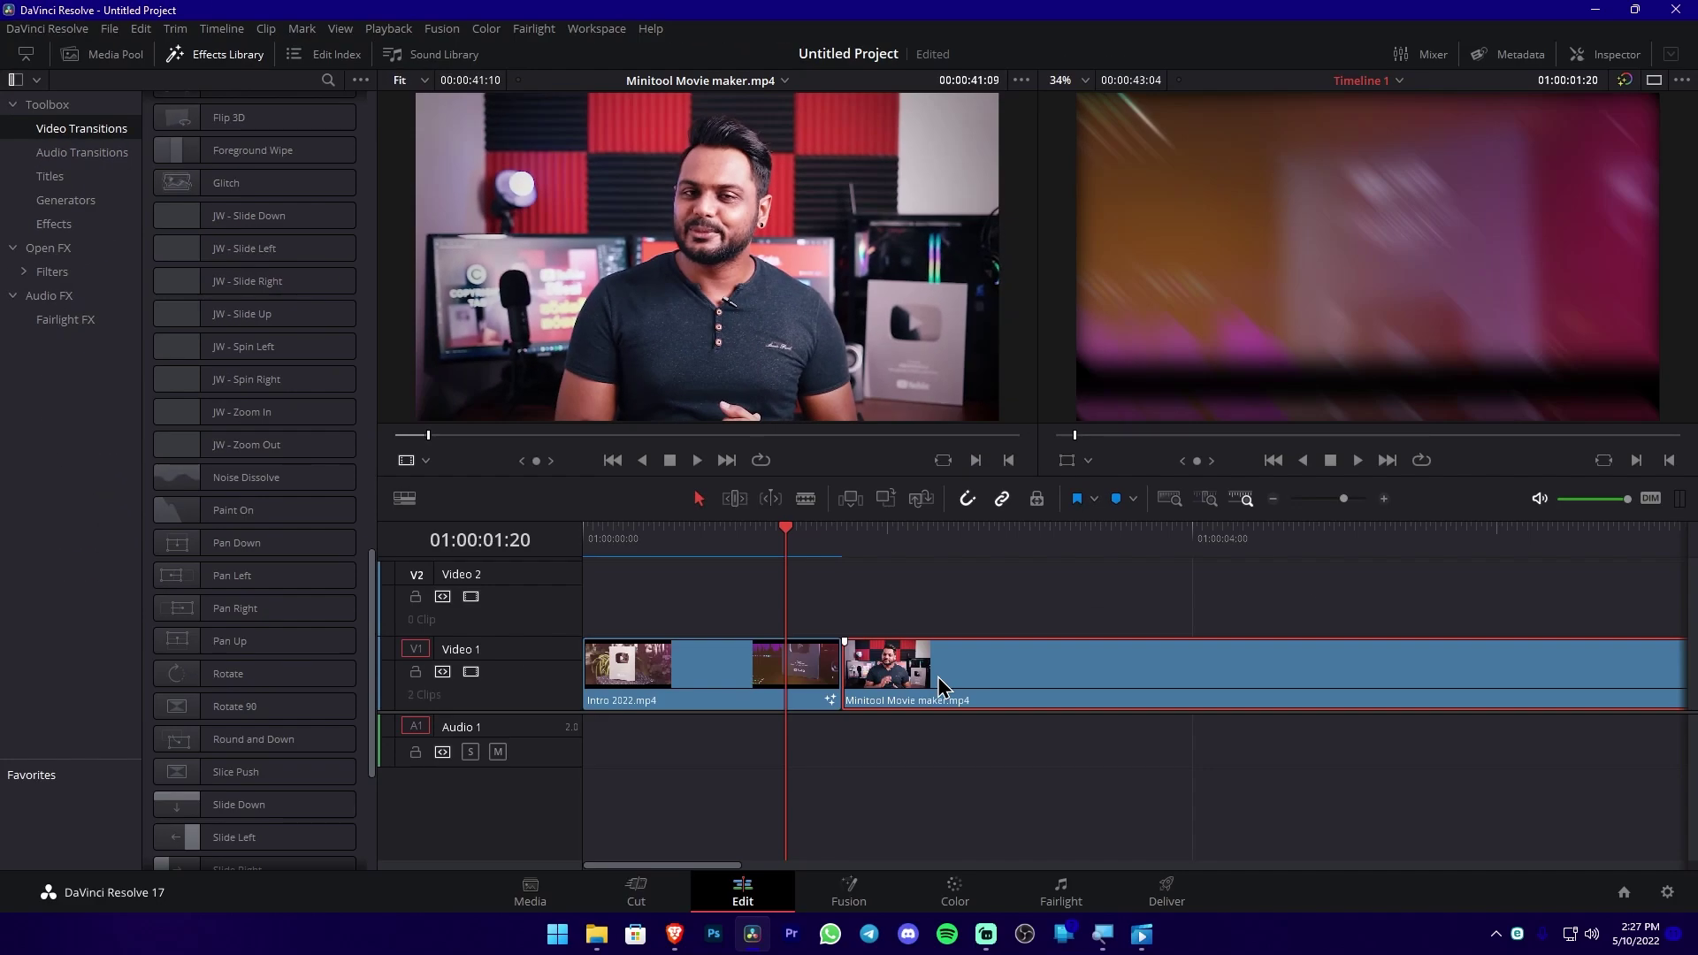
left_click_drag(908, 687, 979, 588)
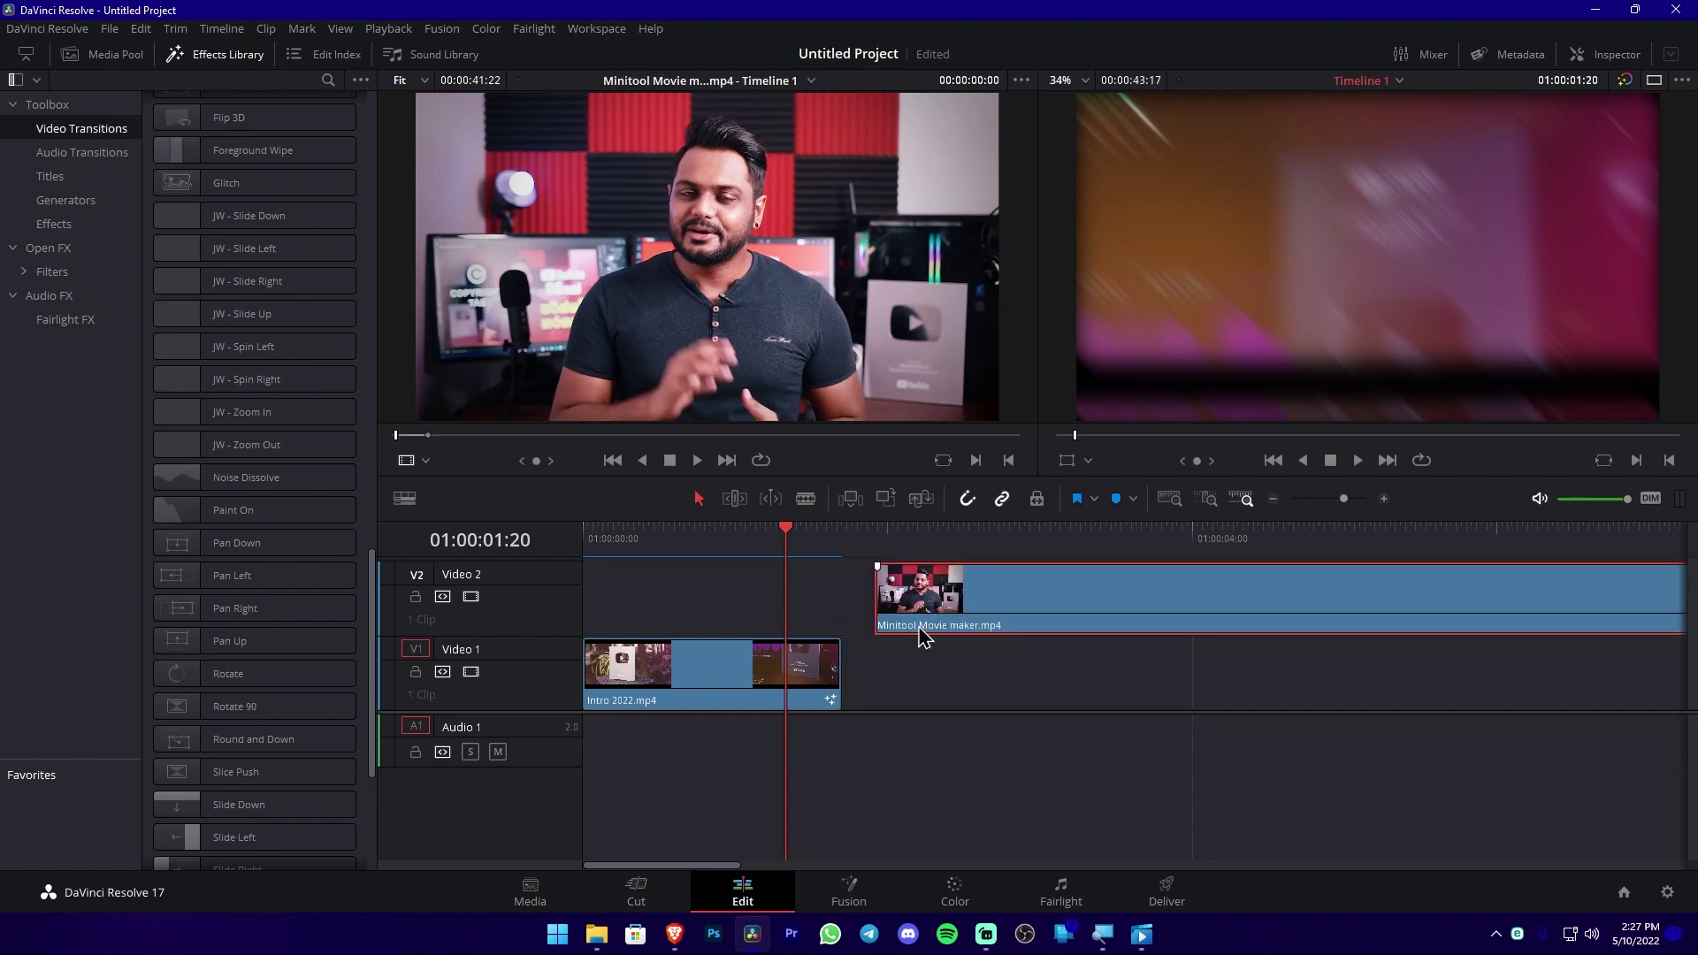
left_click(817, 548)
left_click_drag(820, 550, 823, 539)
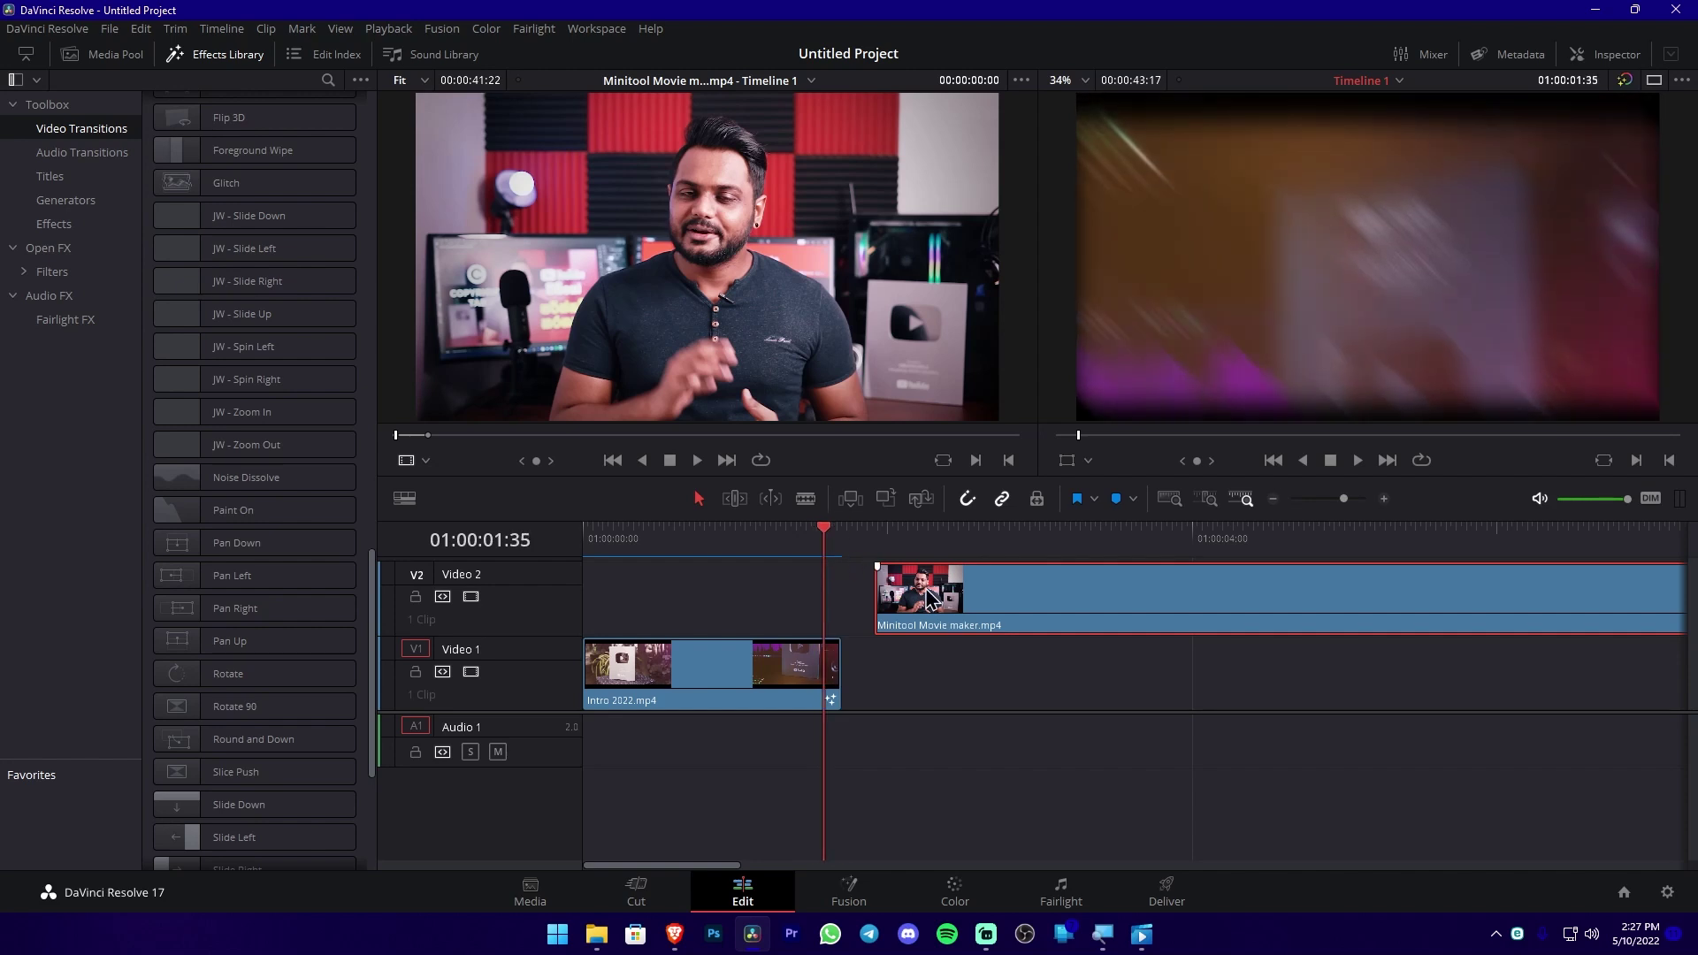
left_click_drag(1013, 597, 974, 664)
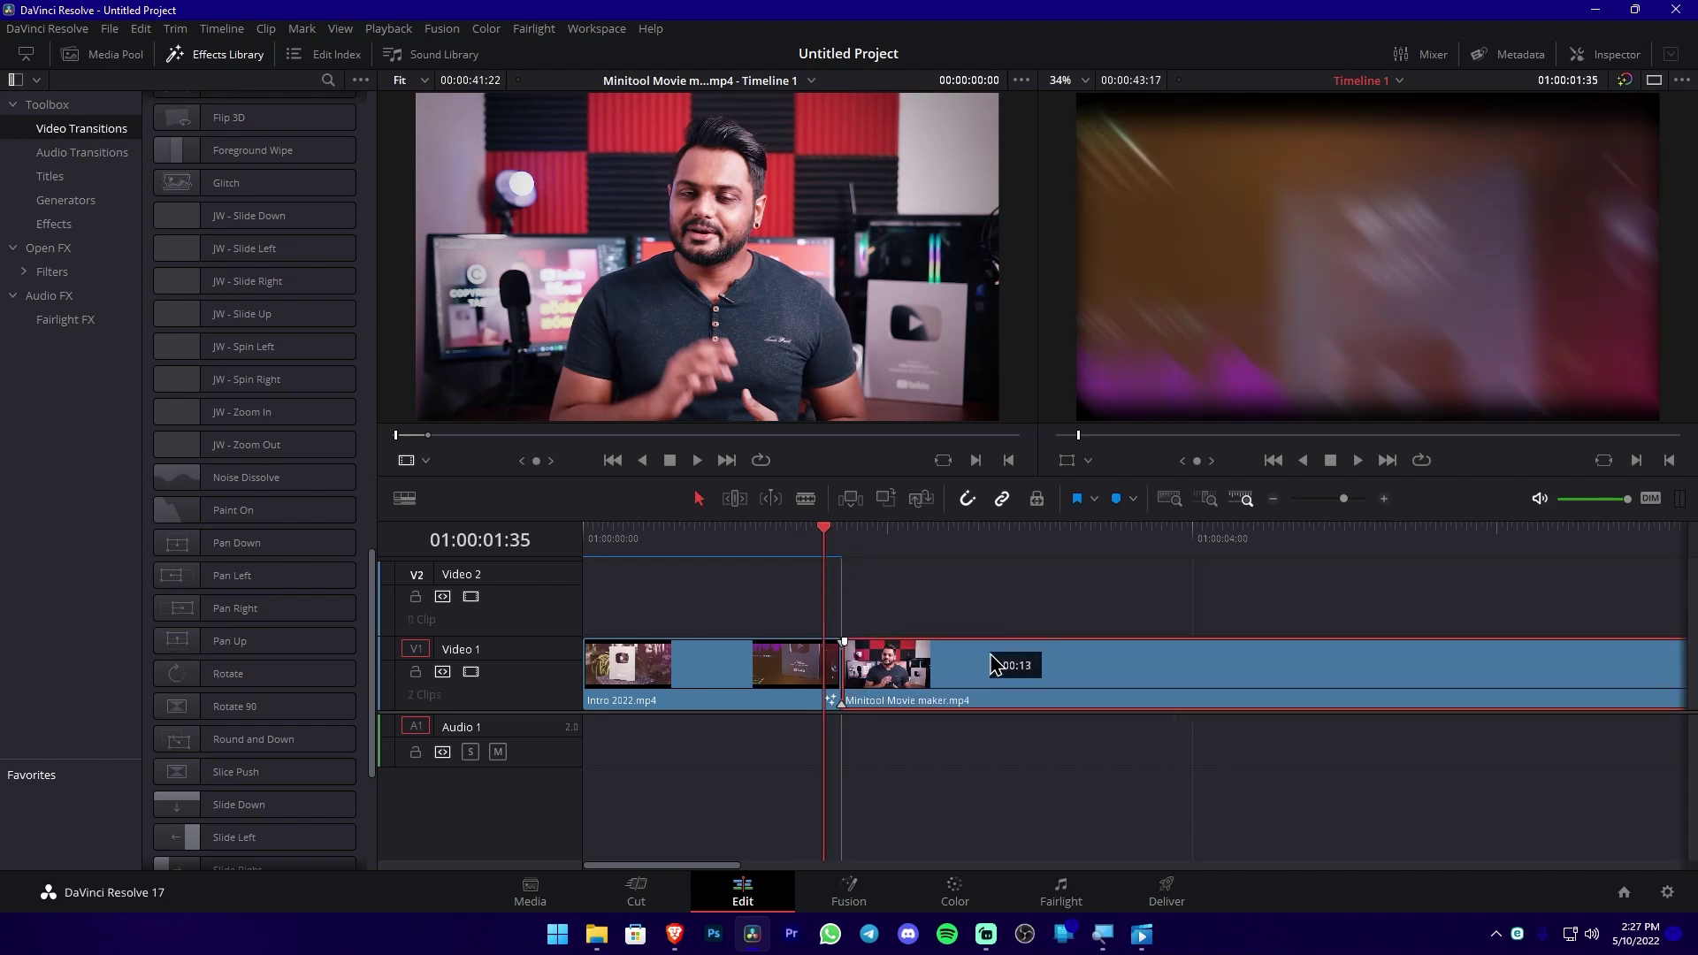
left_click(841, 534)
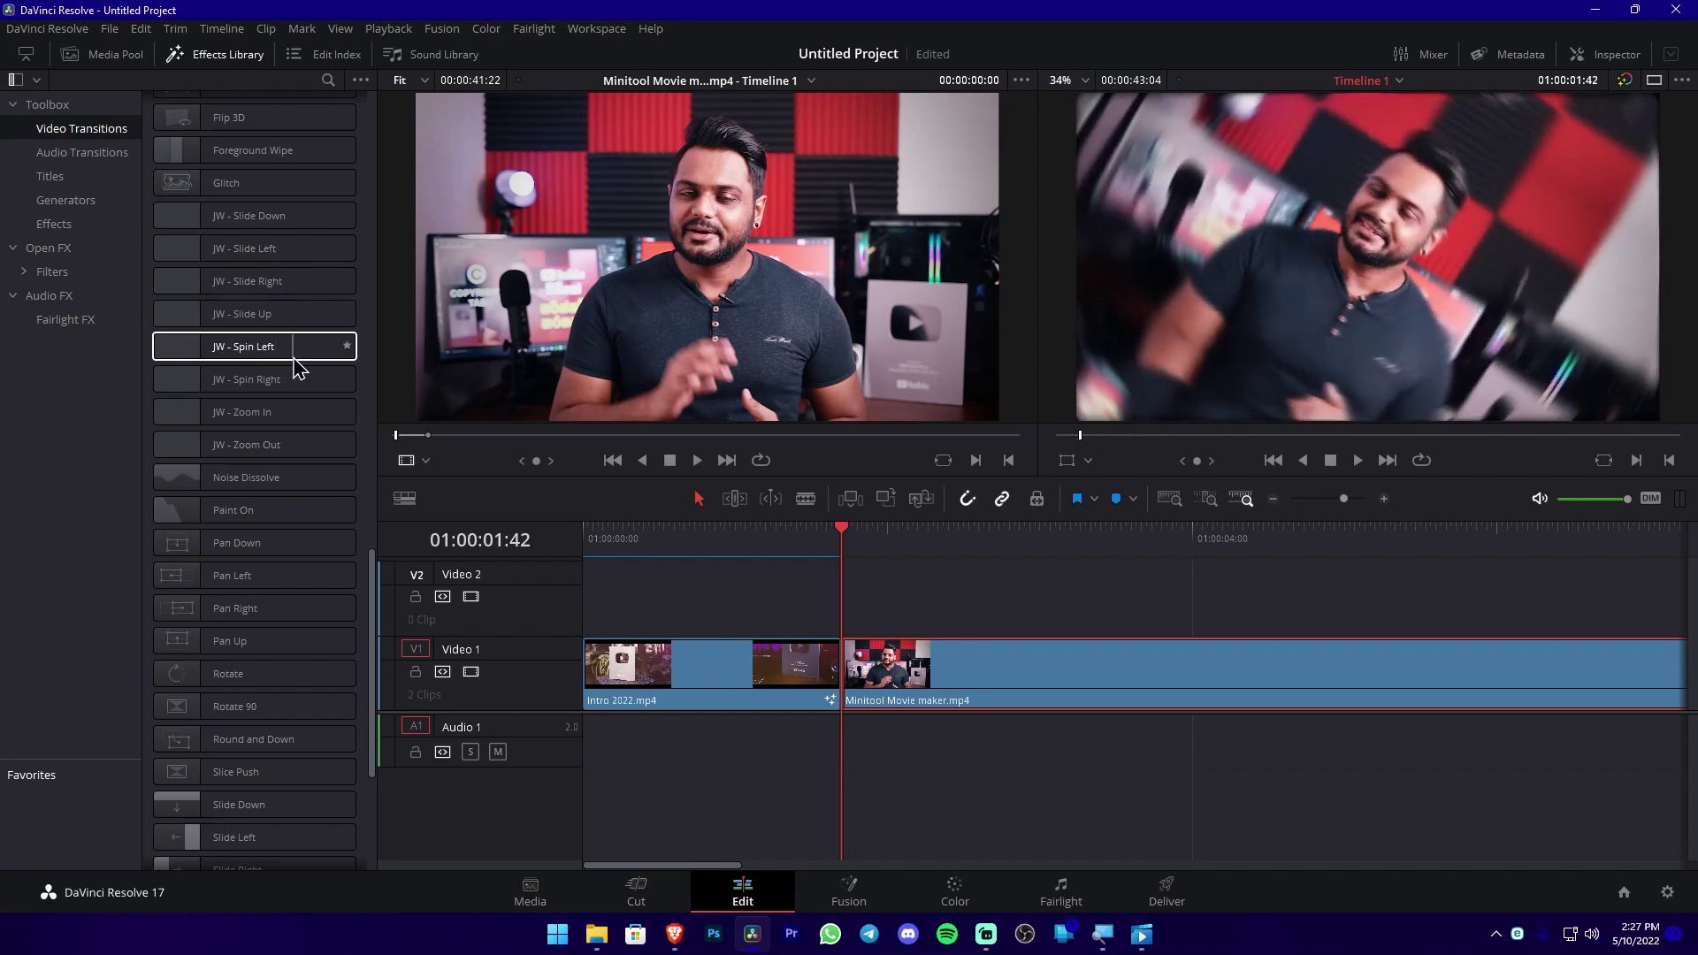
left_click(862, 538)
left_click(858, 541)
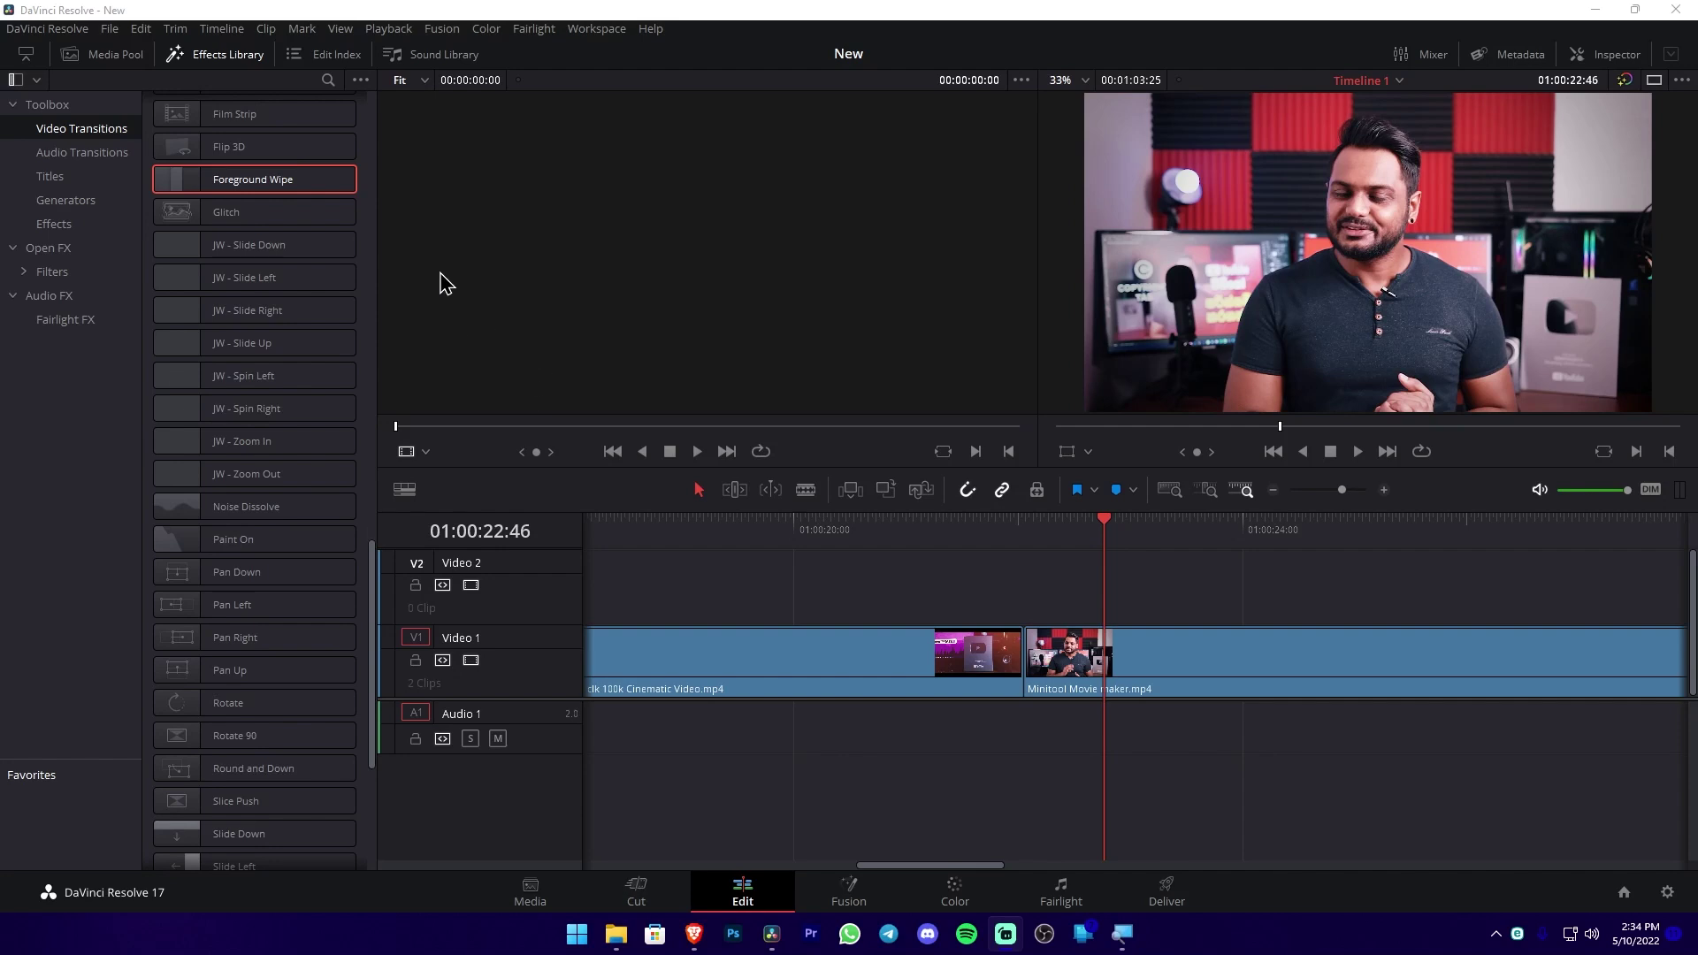
Drop JW - Slide Down on the Video 1 cut and play it back from just before
left_click_drag(341, 263, 952, 493)
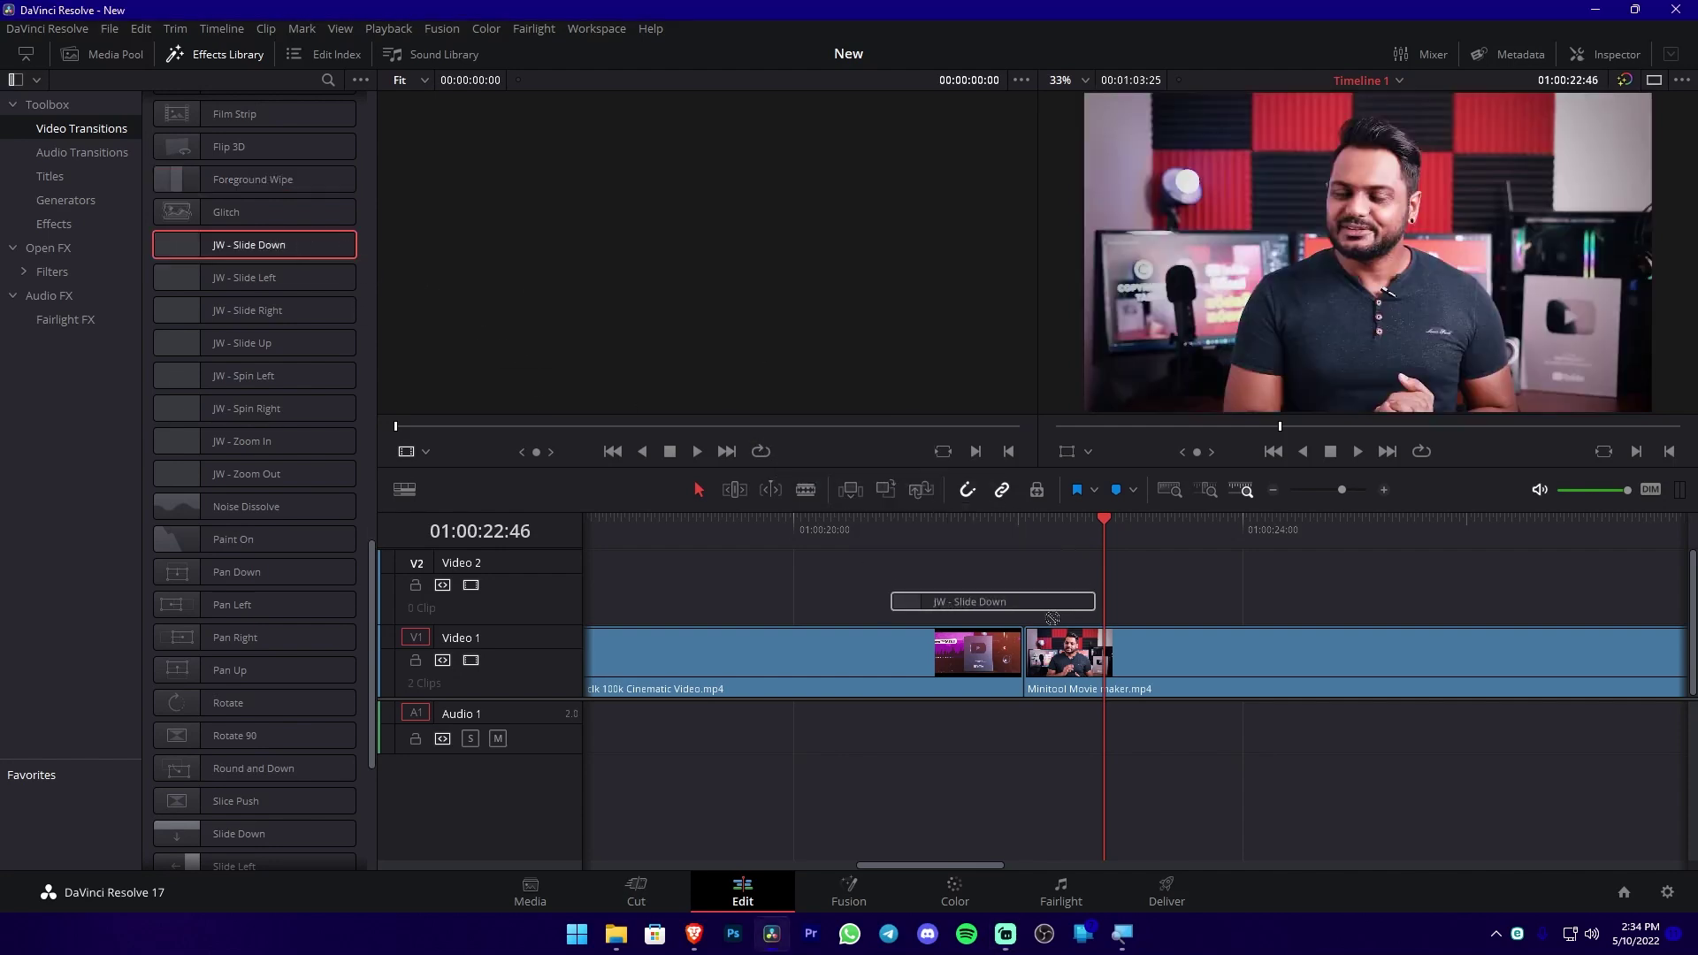
left_click_drag(1054, 617, 1031, 648)
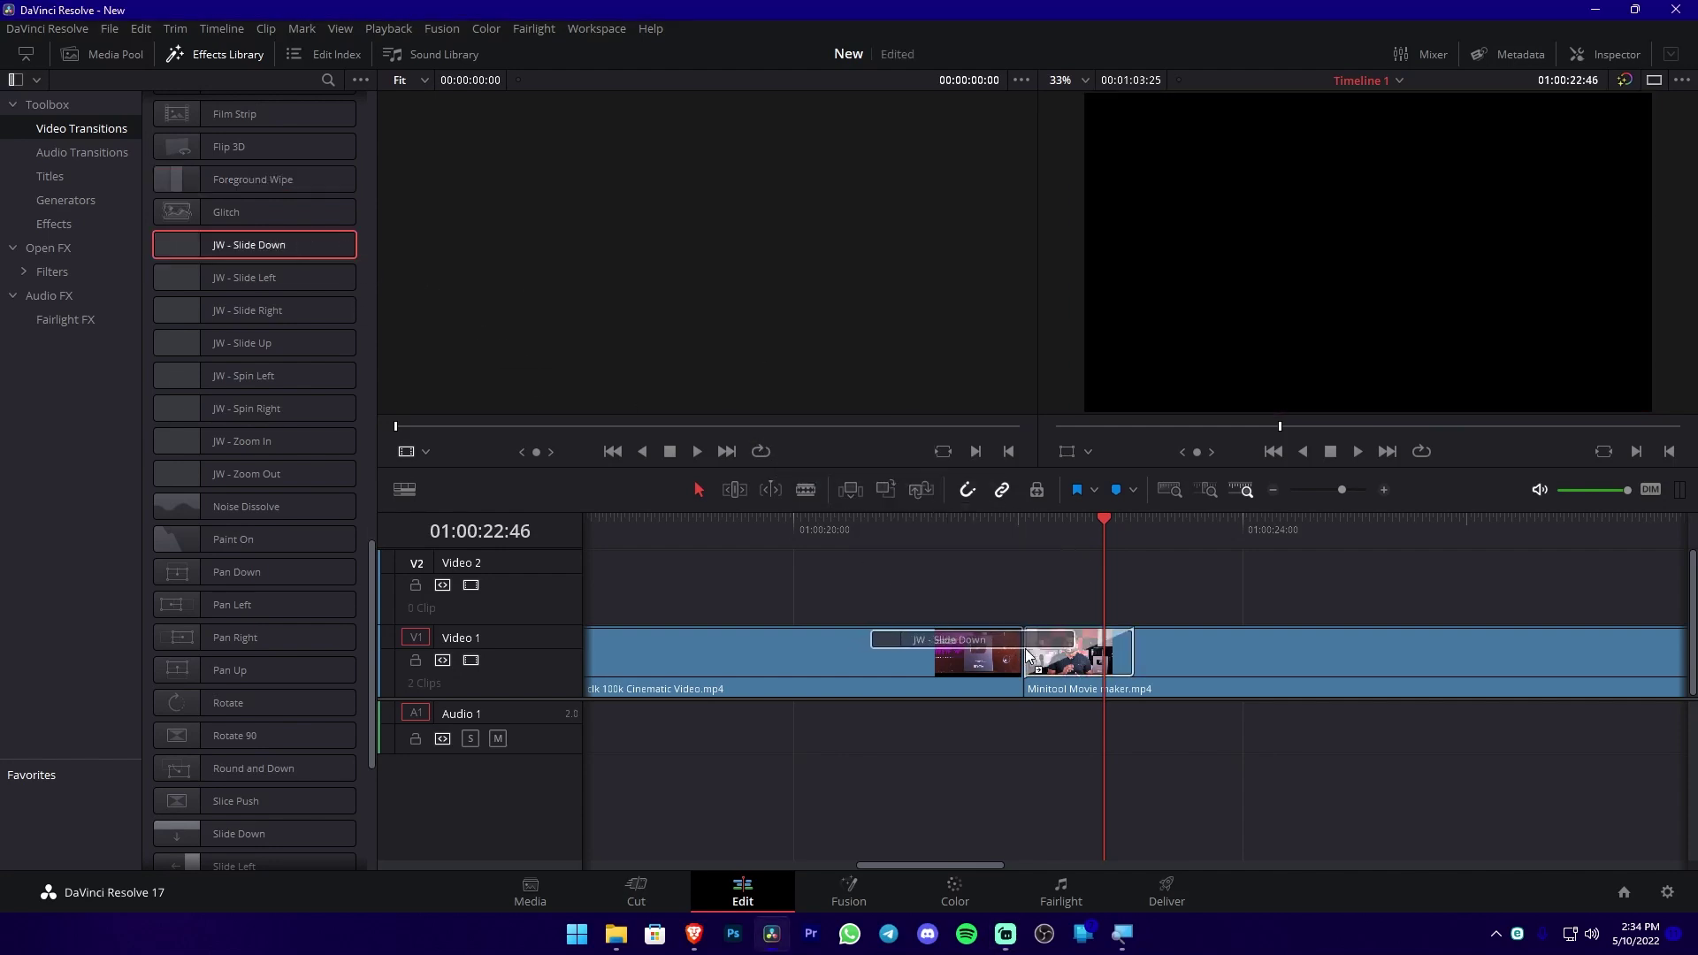
mouse_move(1030, 646)
left_mouse_down()
mouse_move(1017, 656)
mouse_move(1034, 654)
left_mouse_up()
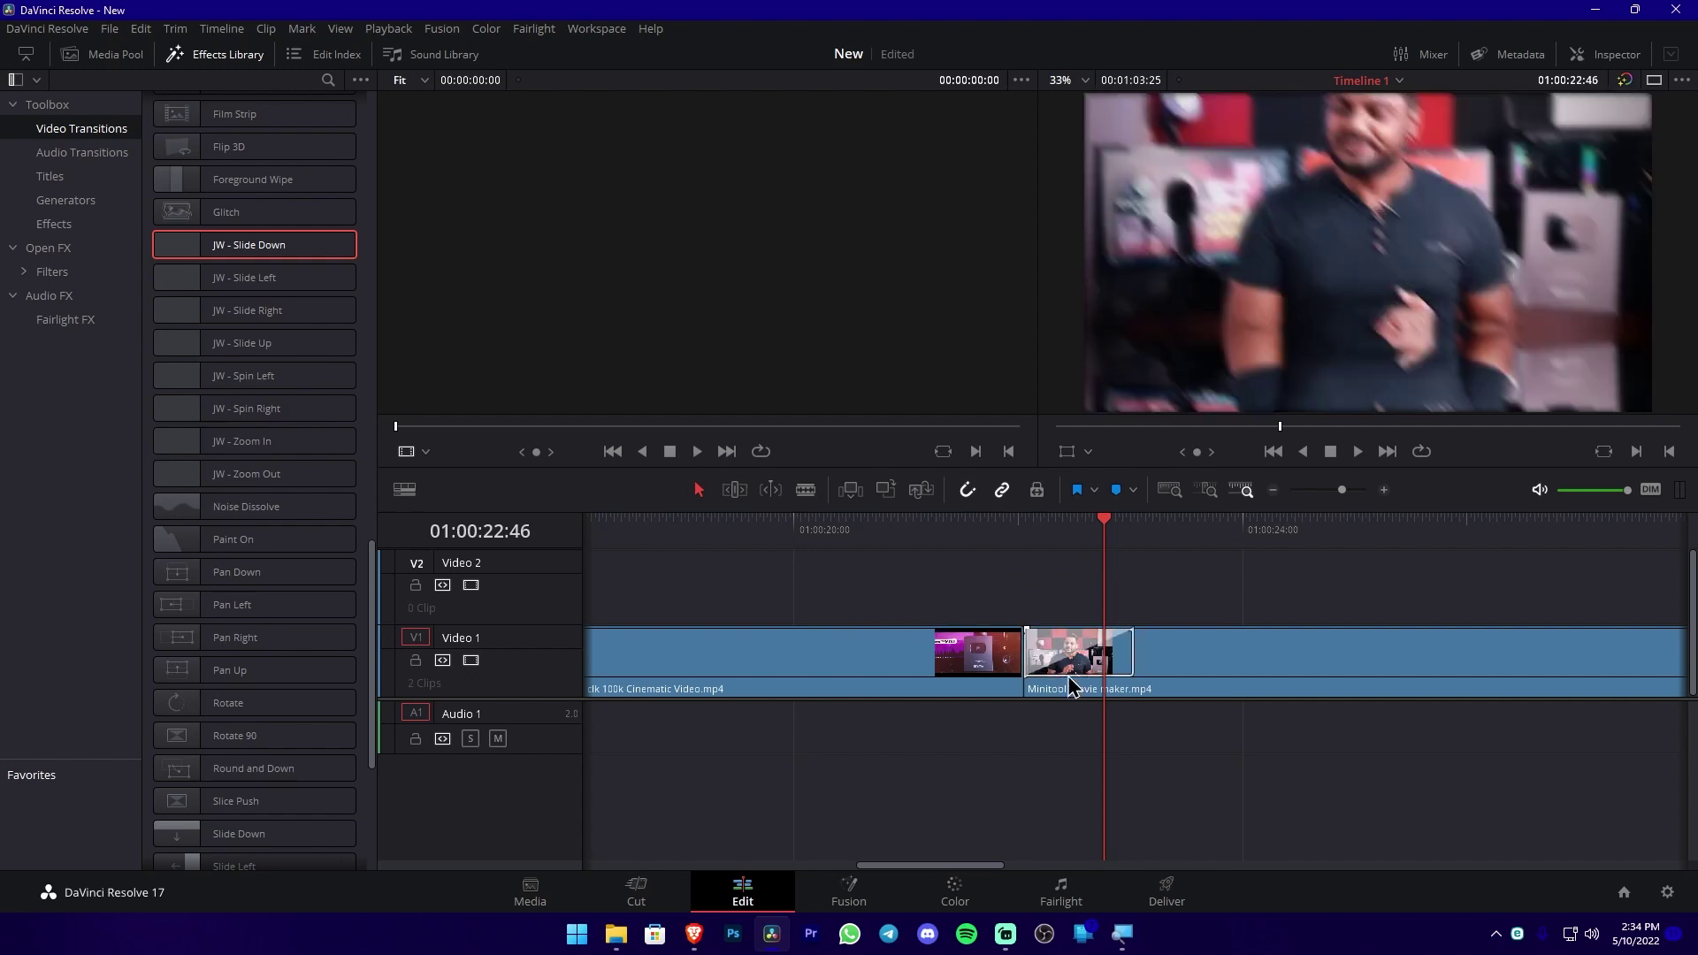
left_click(976, 532)
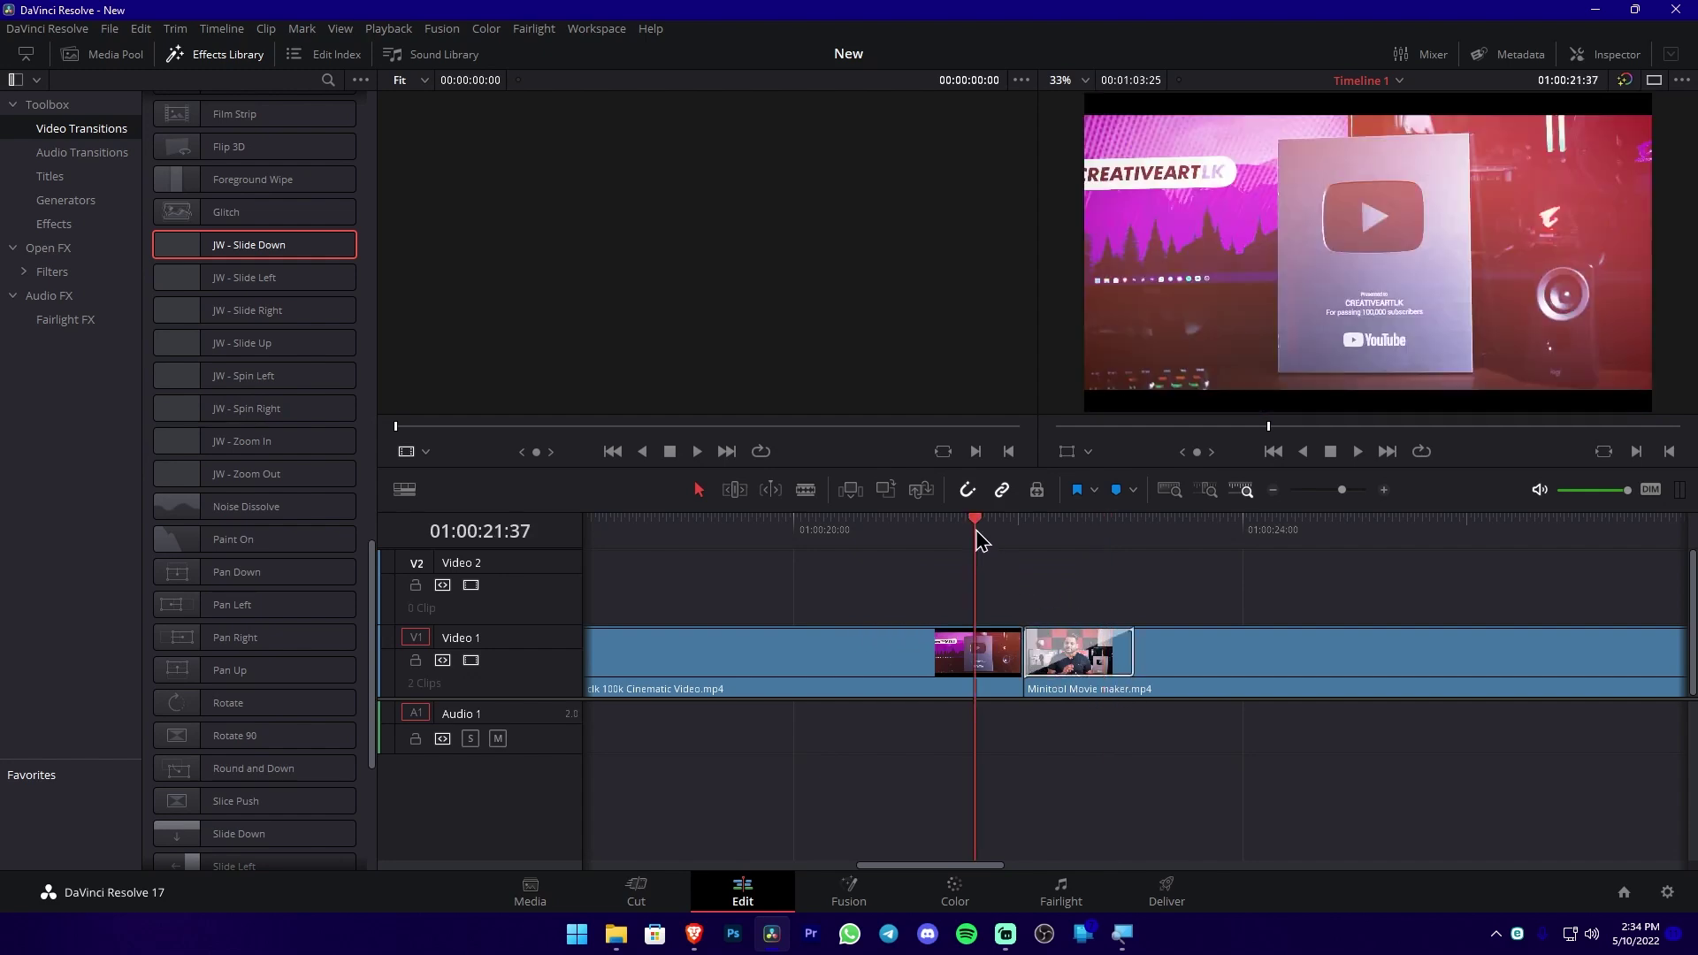
key("space")
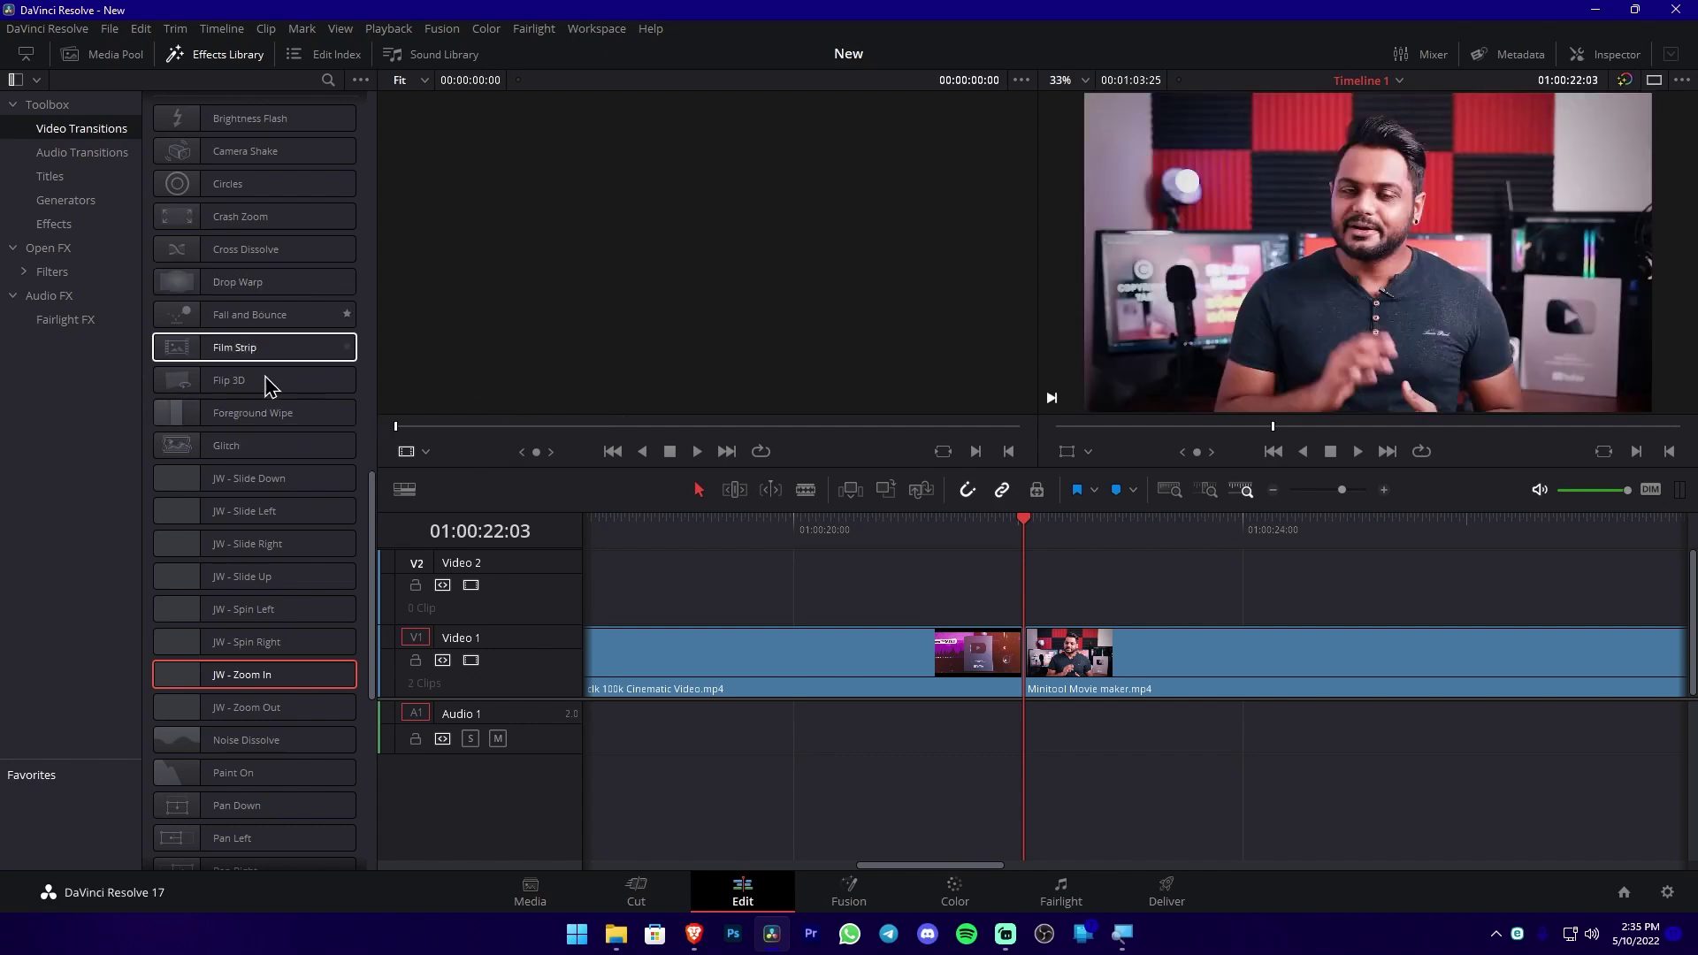
Drop Foreground Wipe on the V1 cut, replace it with Film Strip, and scrub through to preview
left_click_drag(252, 423, 1040, 642)
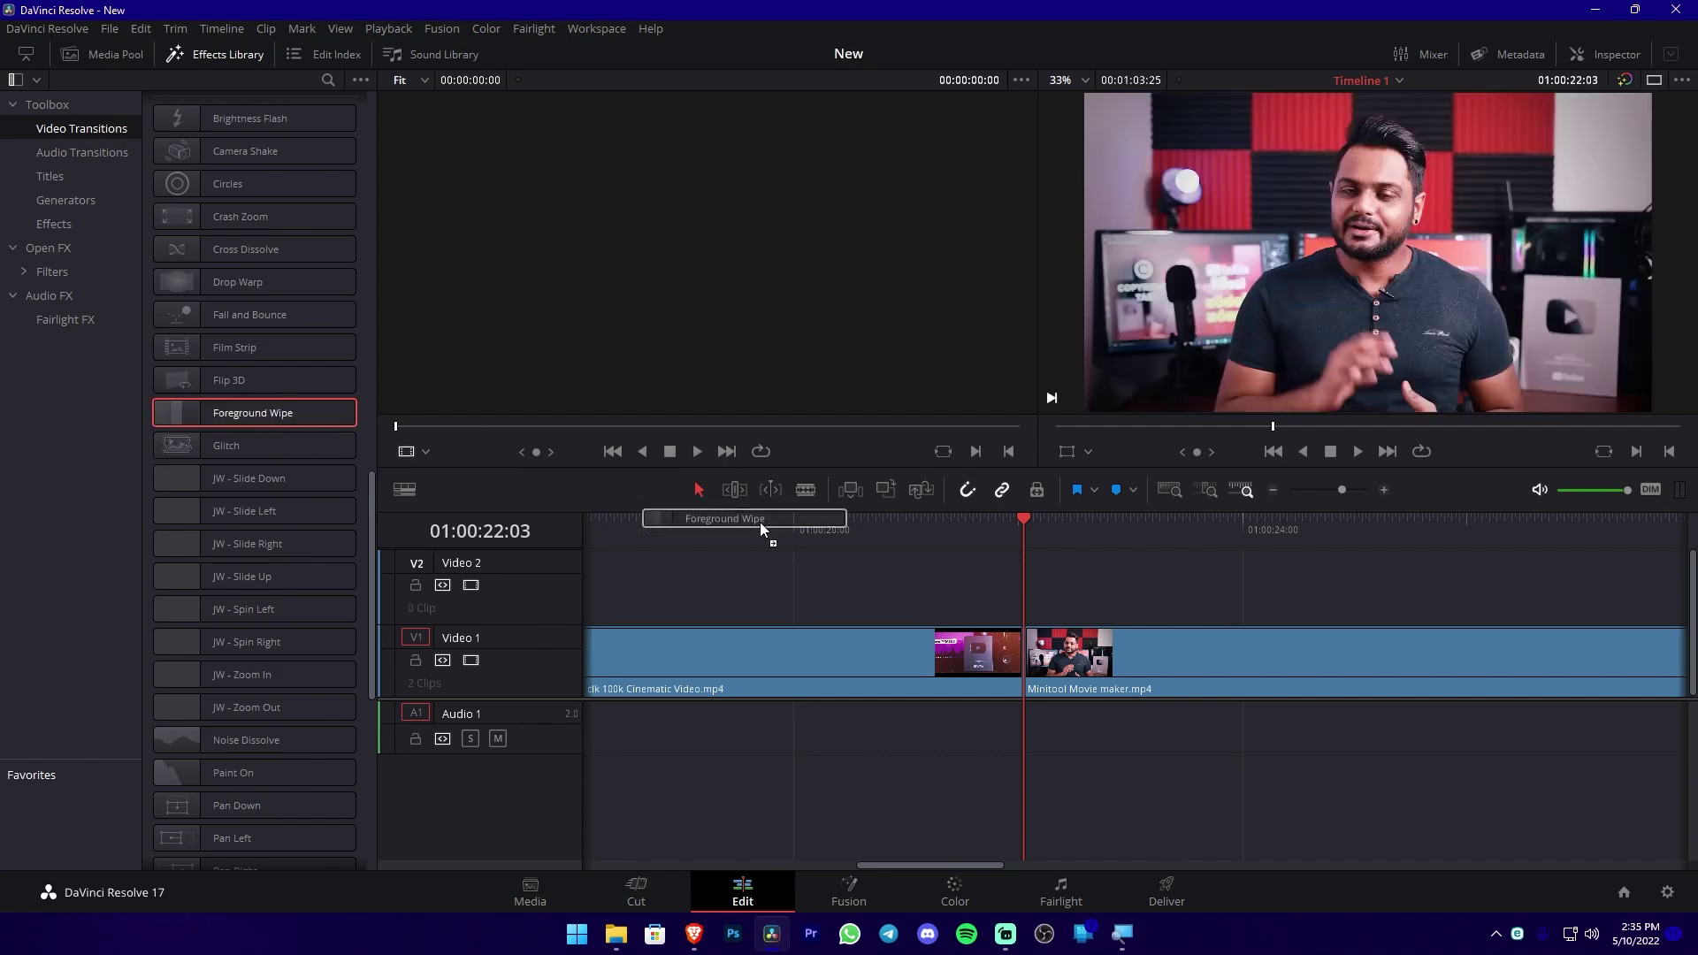
mouse_move(1025, 529)
left_mouse_down()
mouse_move(1005, 529)
mouse_move(1060, 557)
left_mouse_up()
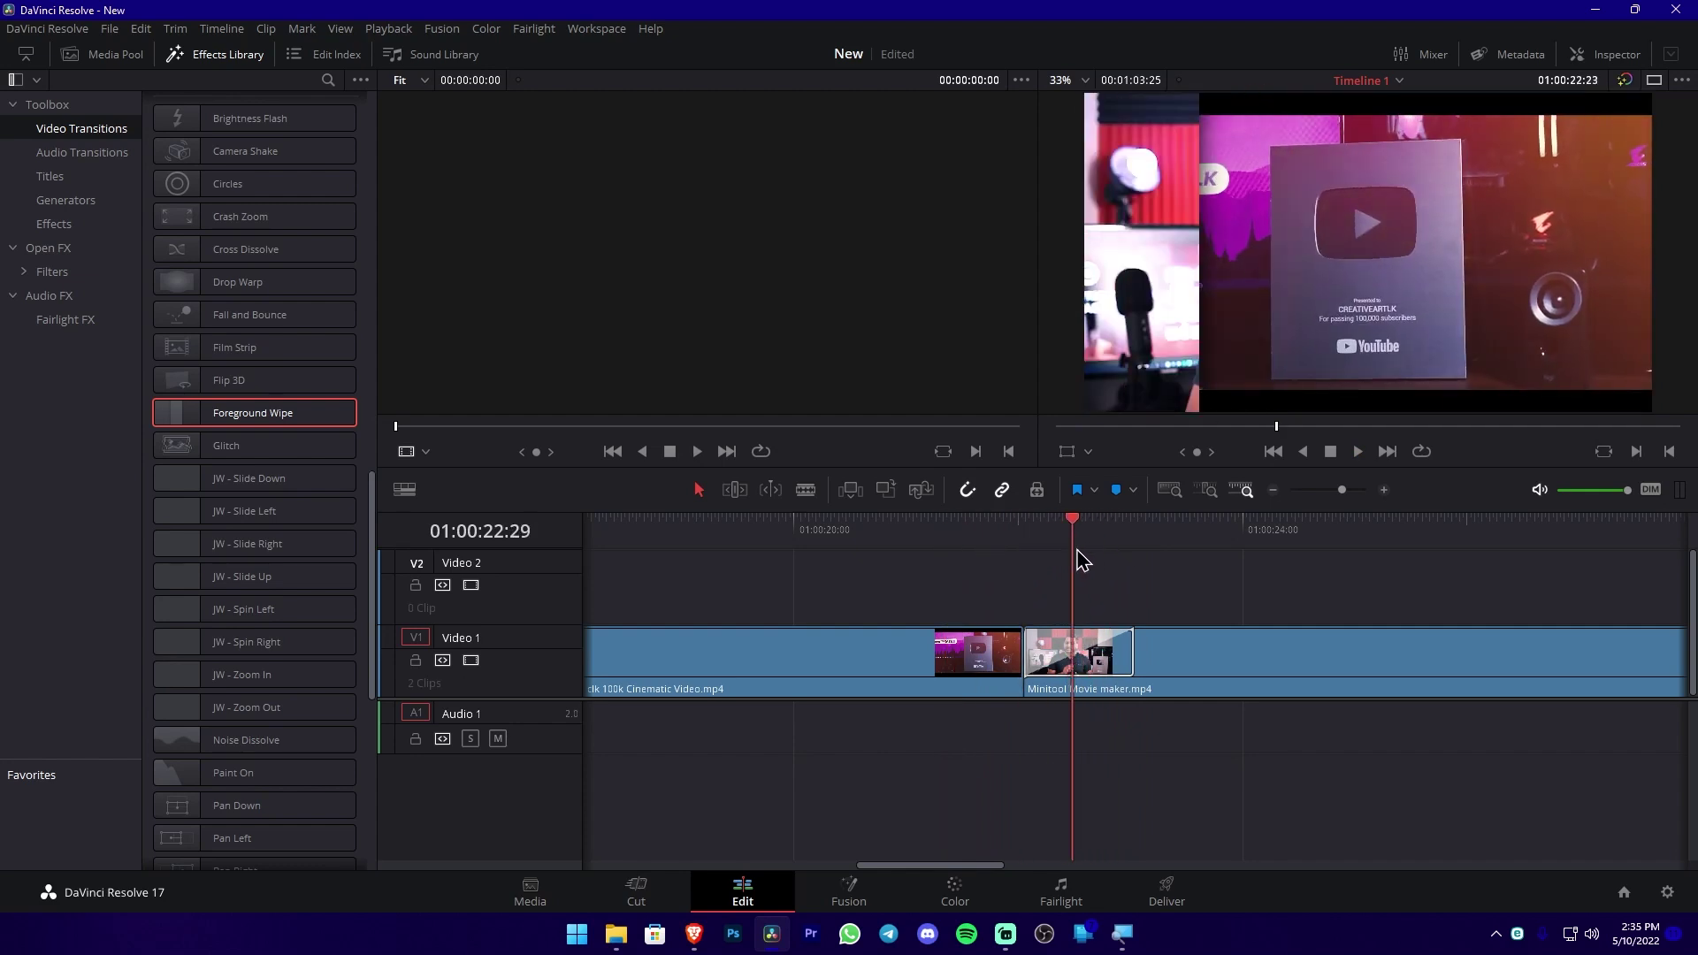
left_click_drag(295, 369, 502, 418)
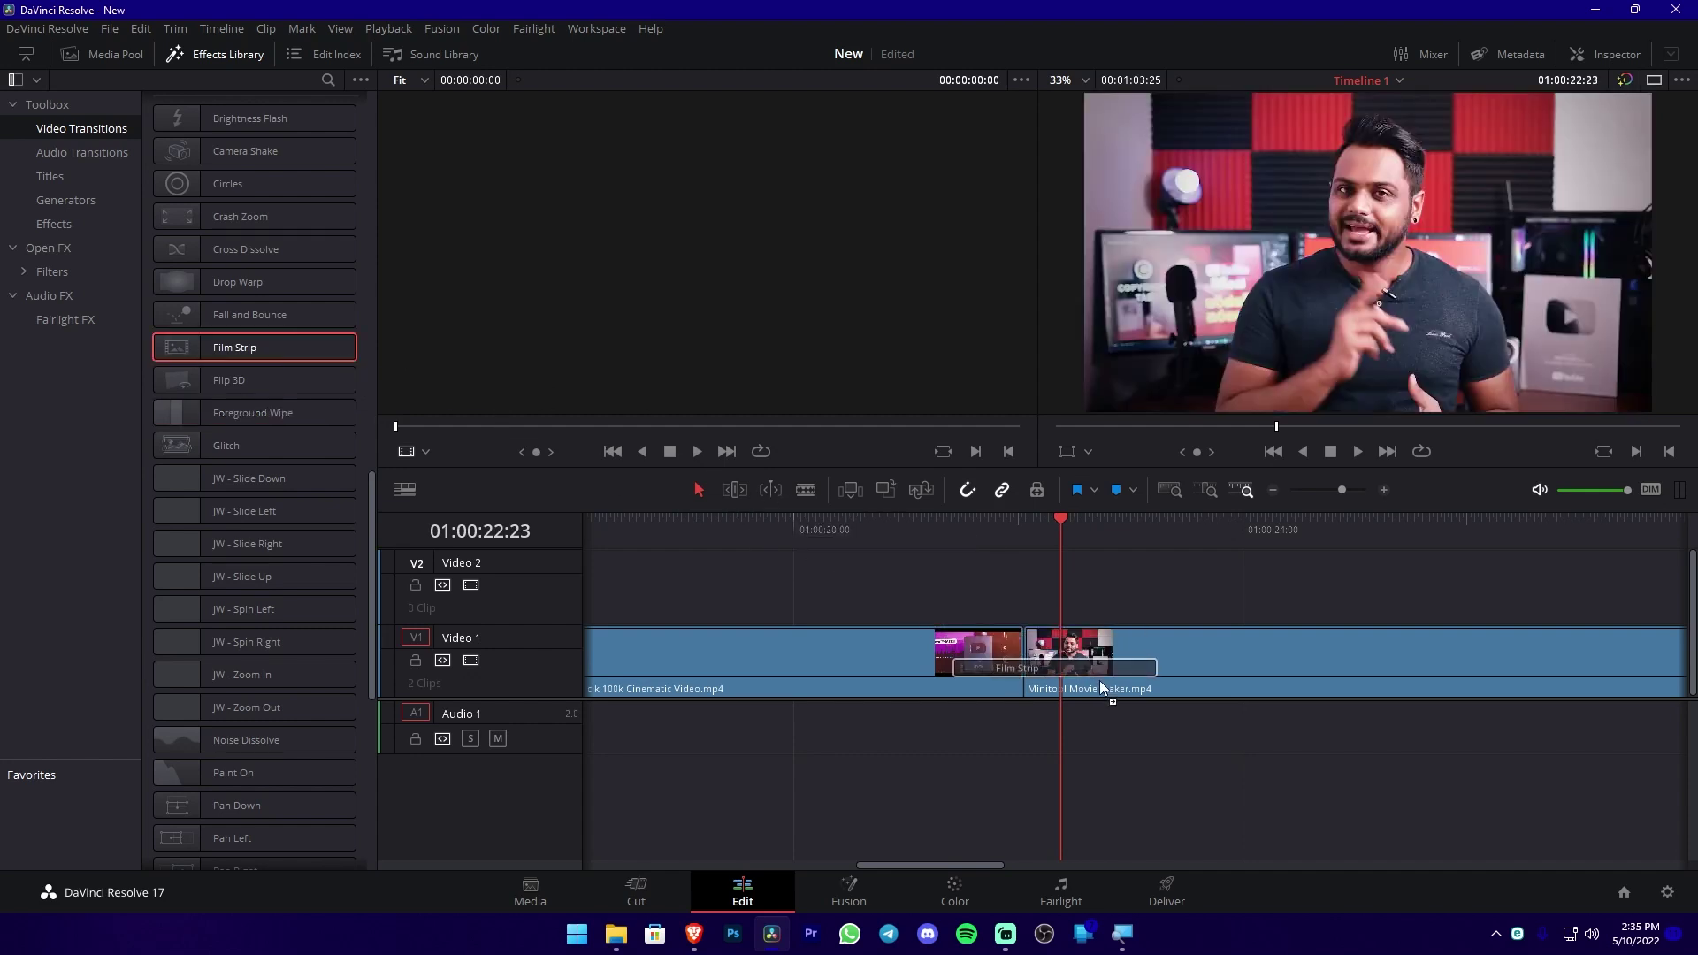
left_click_drag(1103, 689, 1102, 689)
left_click(995, 554)
mouse_move(999, 570)
left_mouse_down()
mouse_move(1129, 583)
mouse_move(983, 588)
left_mouse_up()
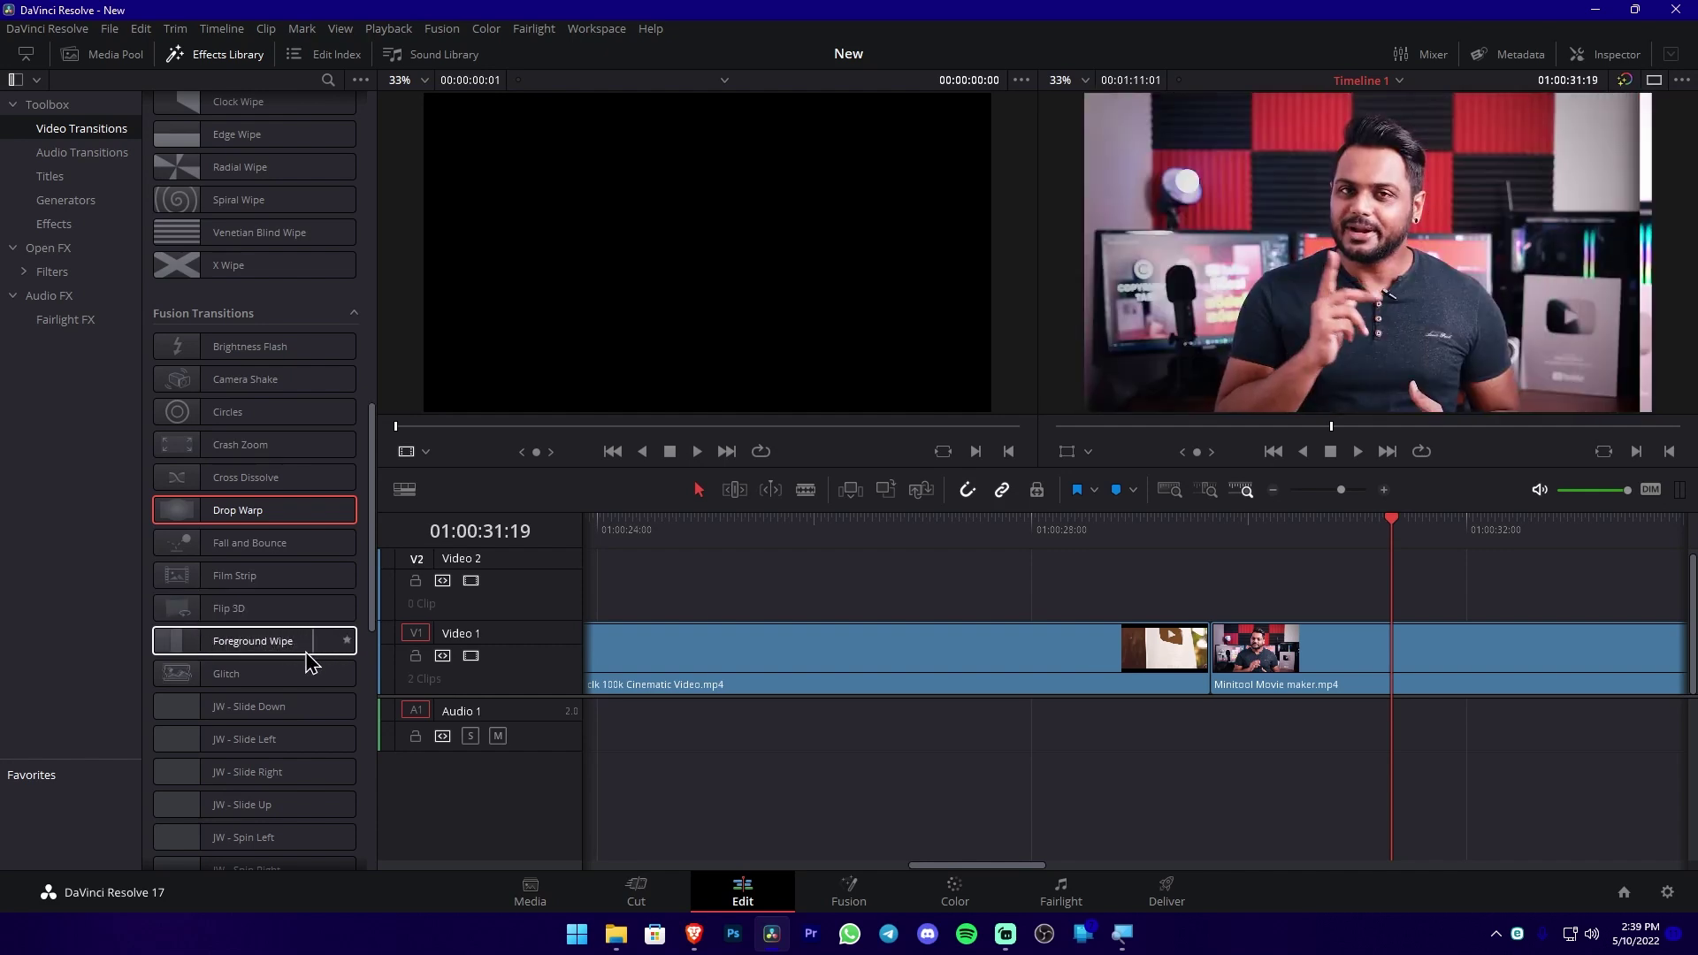
scroll(292, 685, "down", 4)
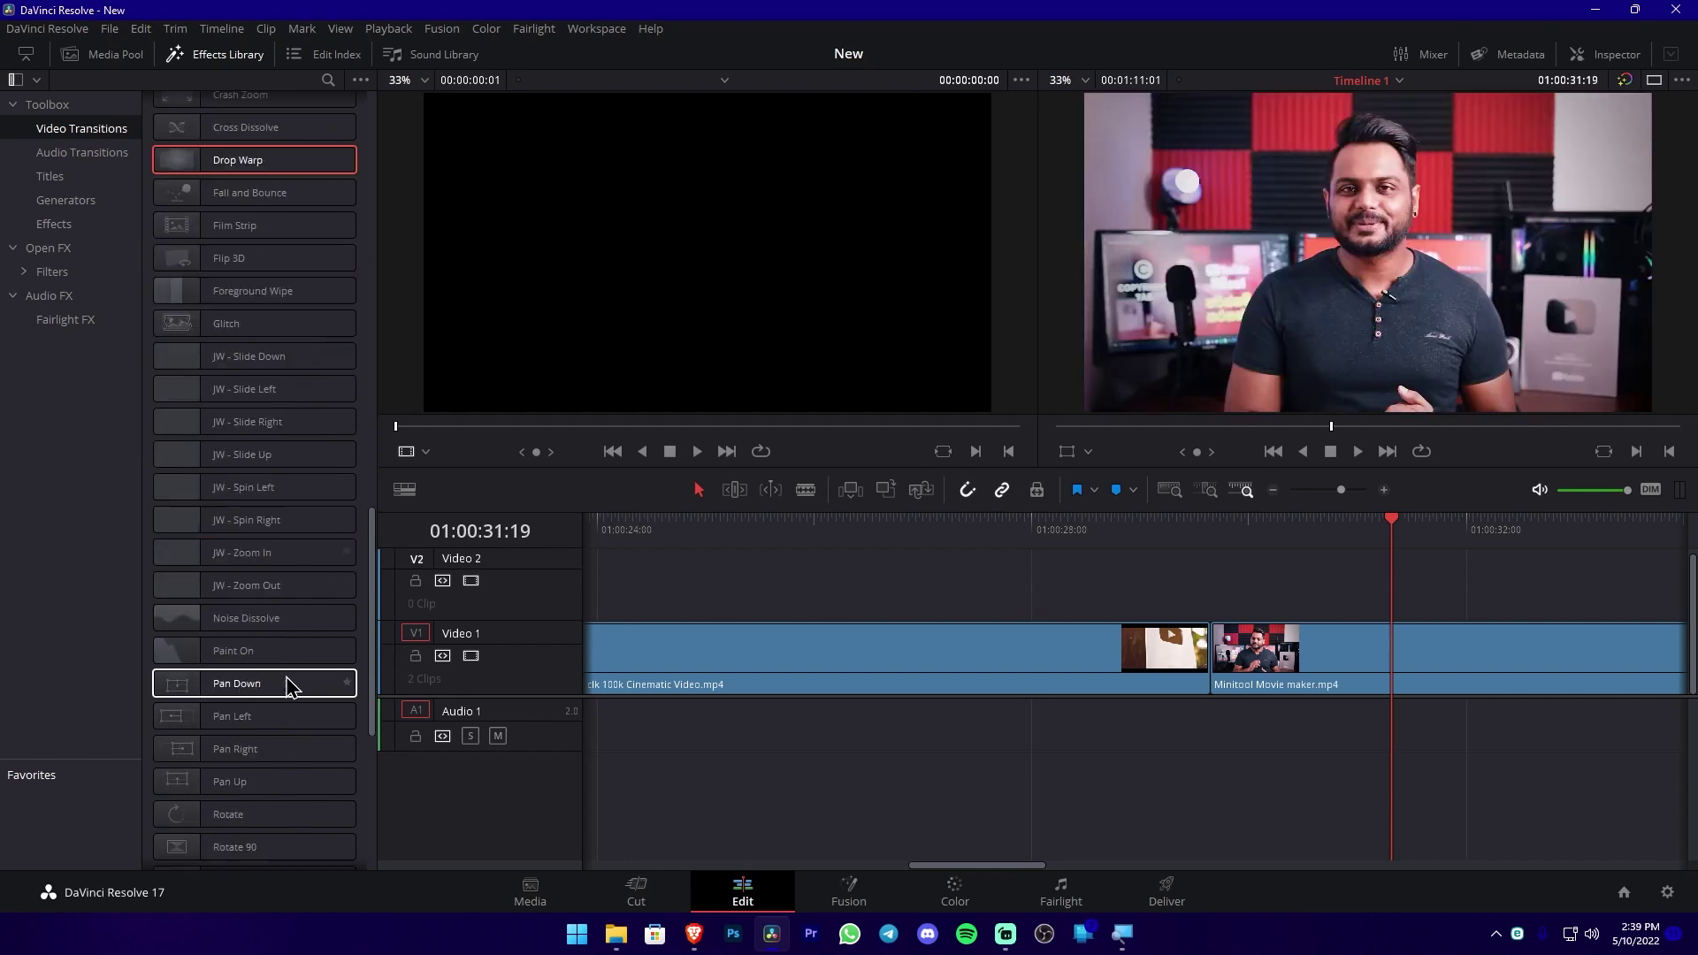